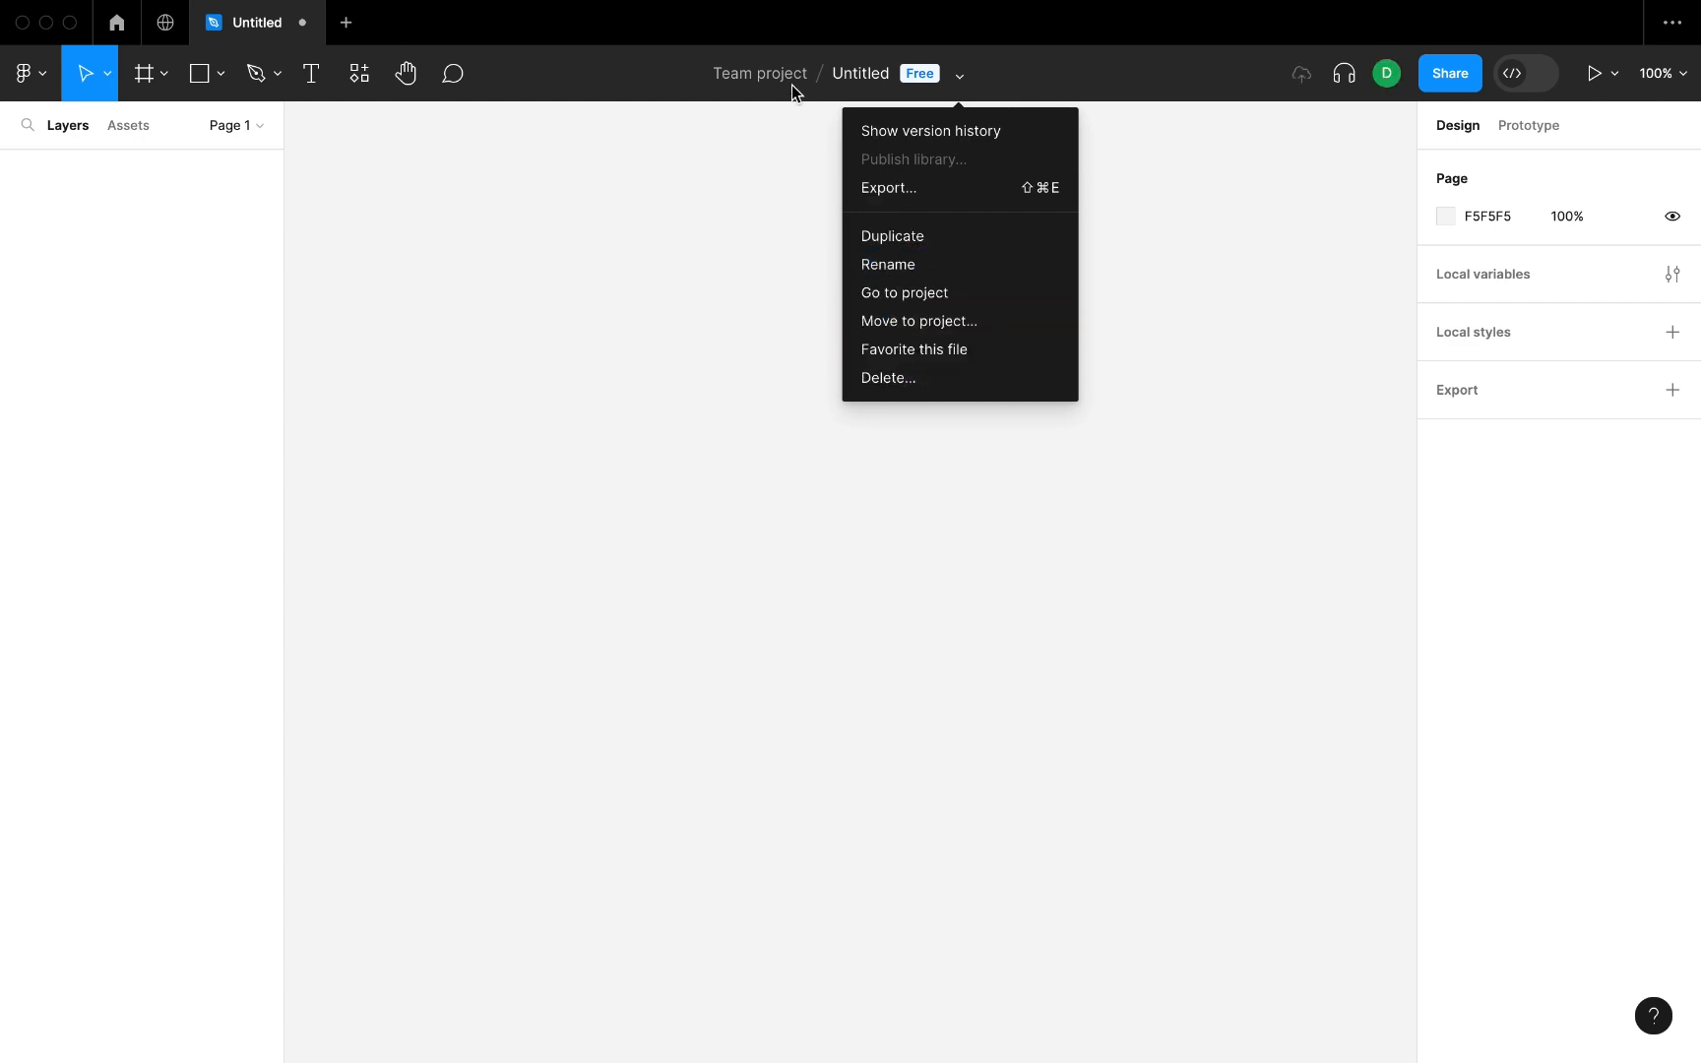
# Rename the untitled design file as Tools.
pyautogui.doubleClick(853, 75)
pyautogui.write('Tools')
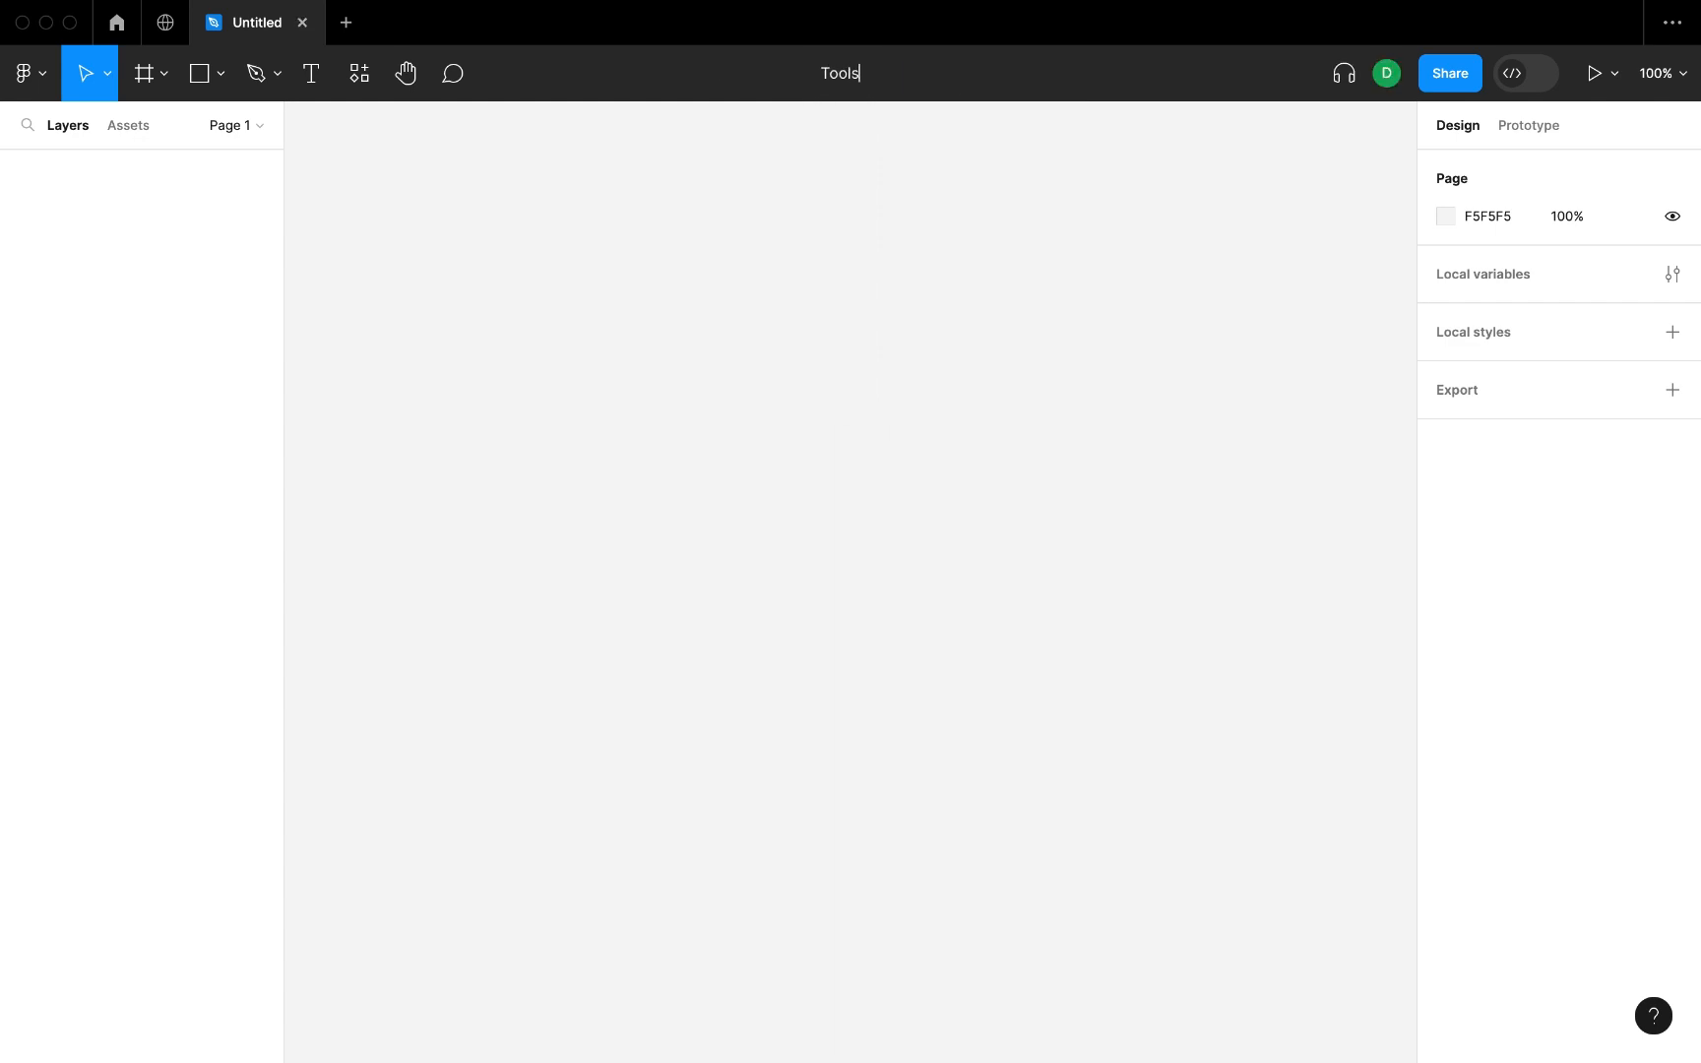
pyautogui.press('Return')
# Find the Polygon tool through a quick actions search and draw a triangle about 274 × 144 on the canvas.
pyautogui.click(24, 73)
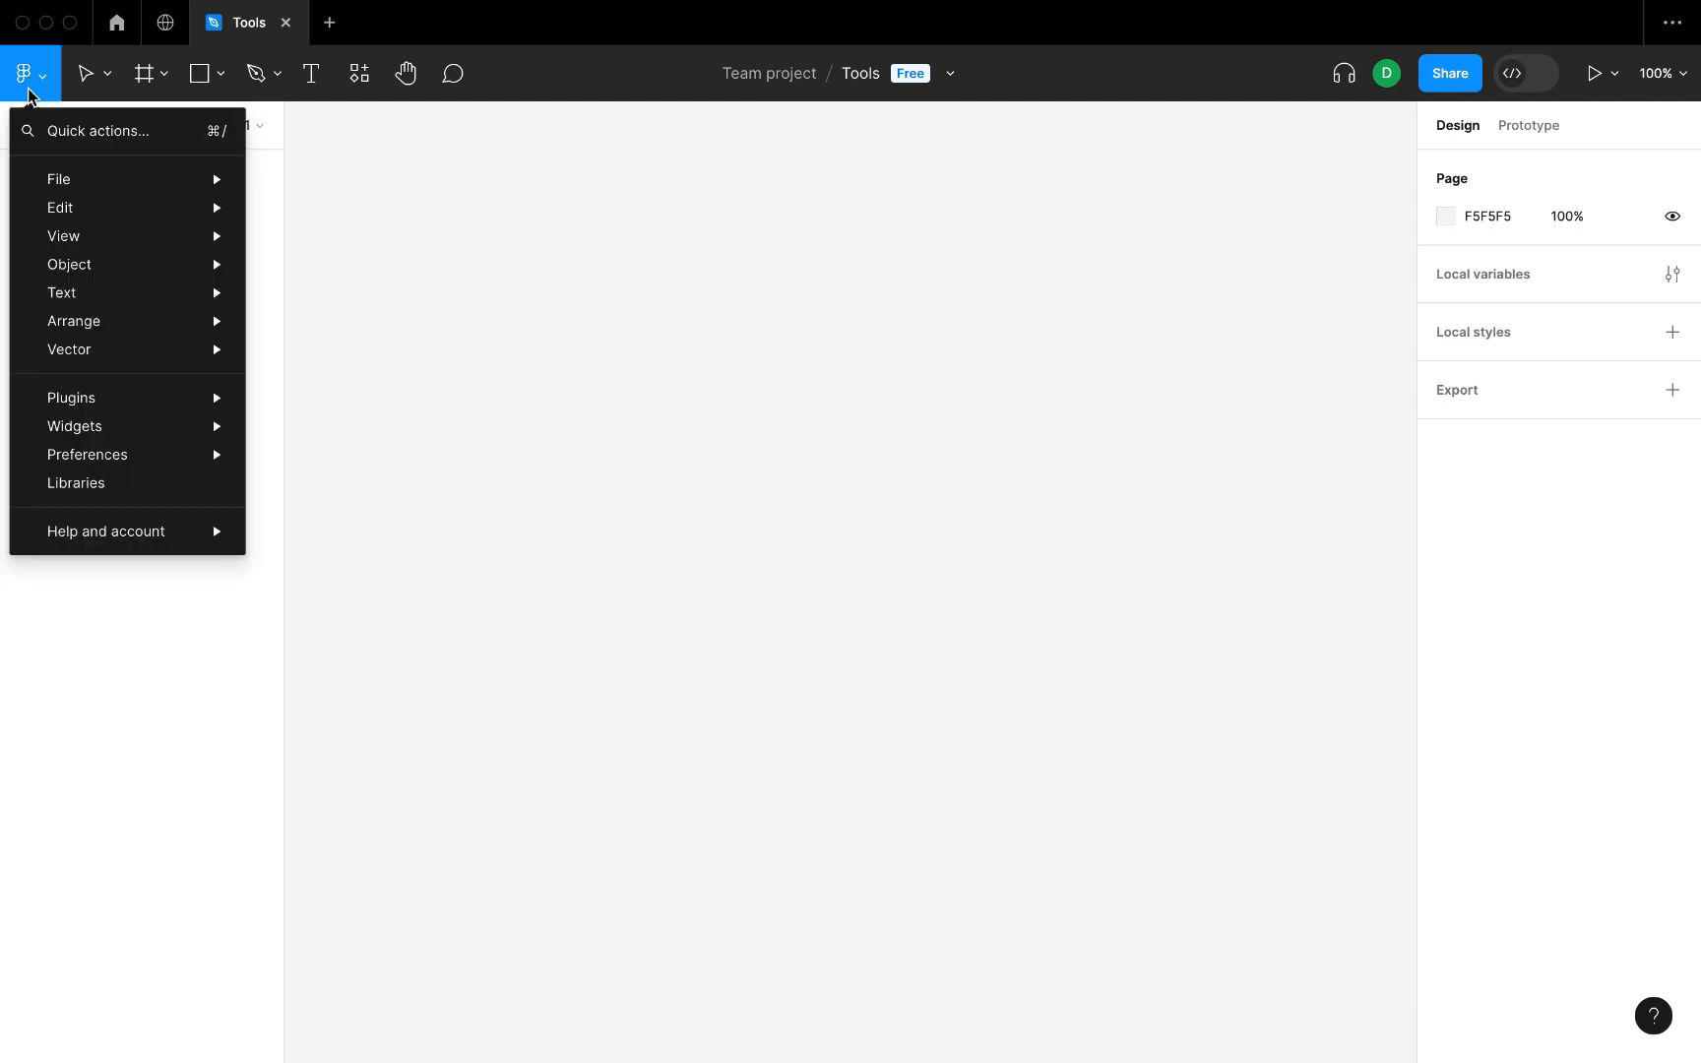
pyautogui.click(75, 133)
pyautogui.write('polygon')
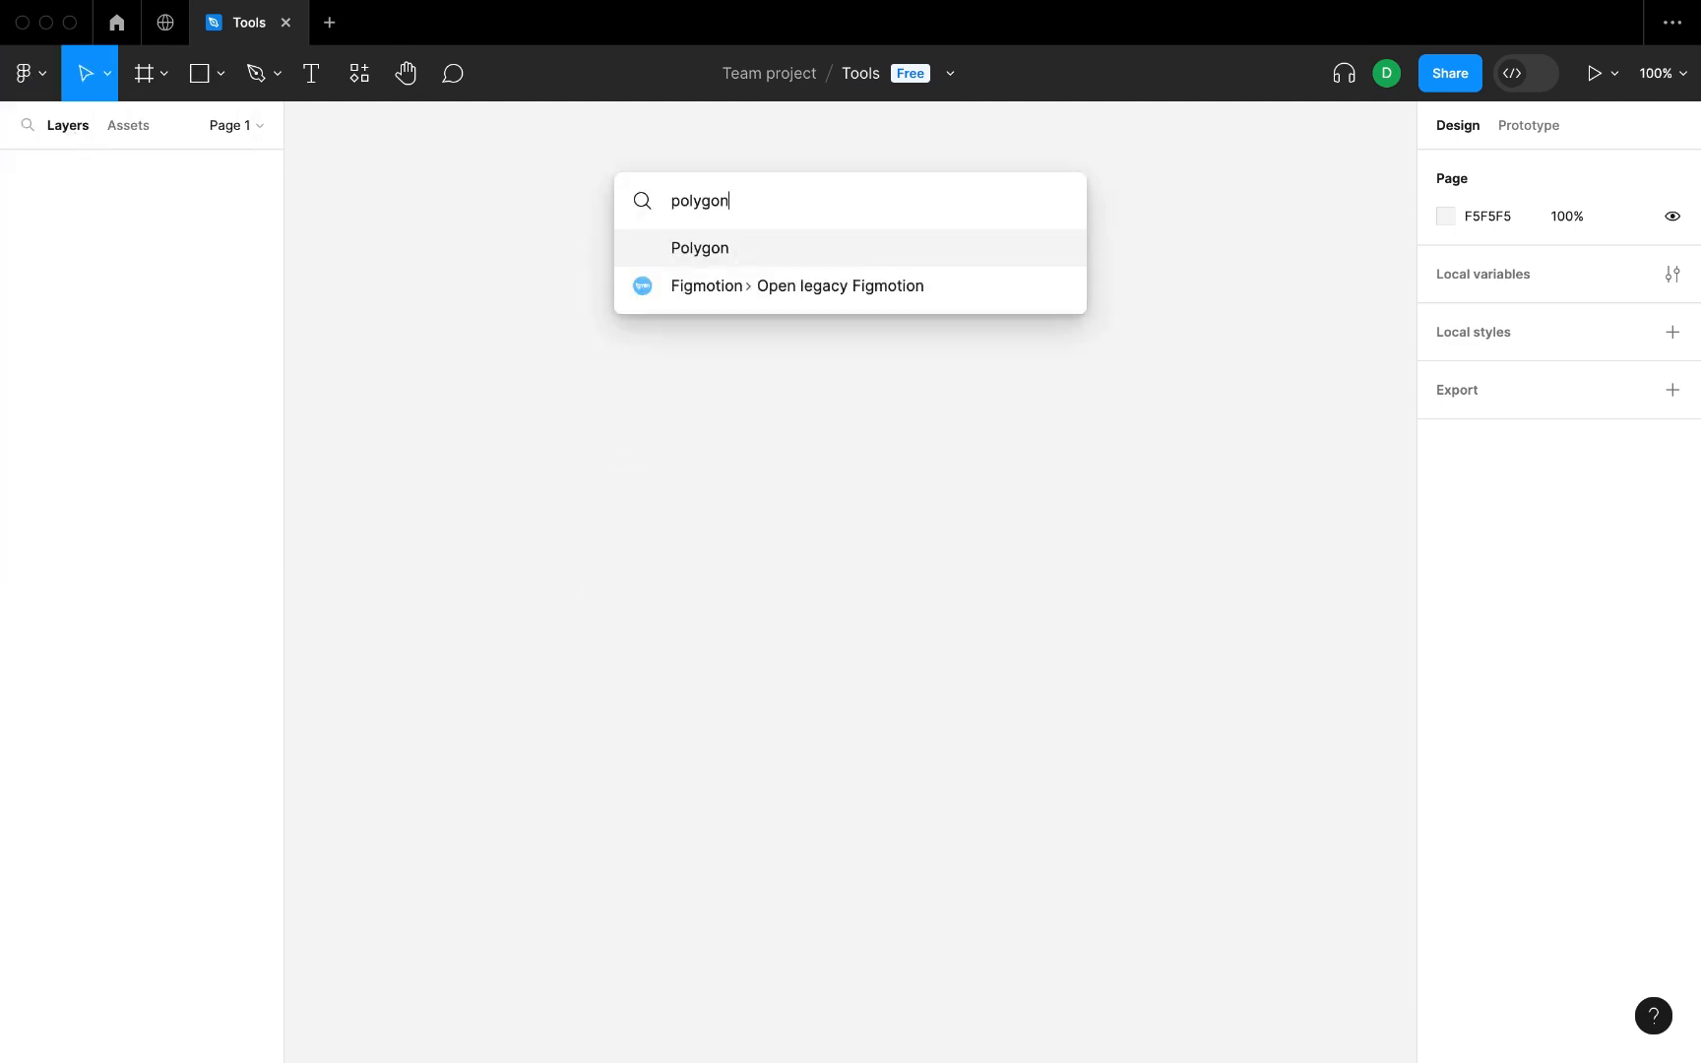
pyautogui.press('Return')
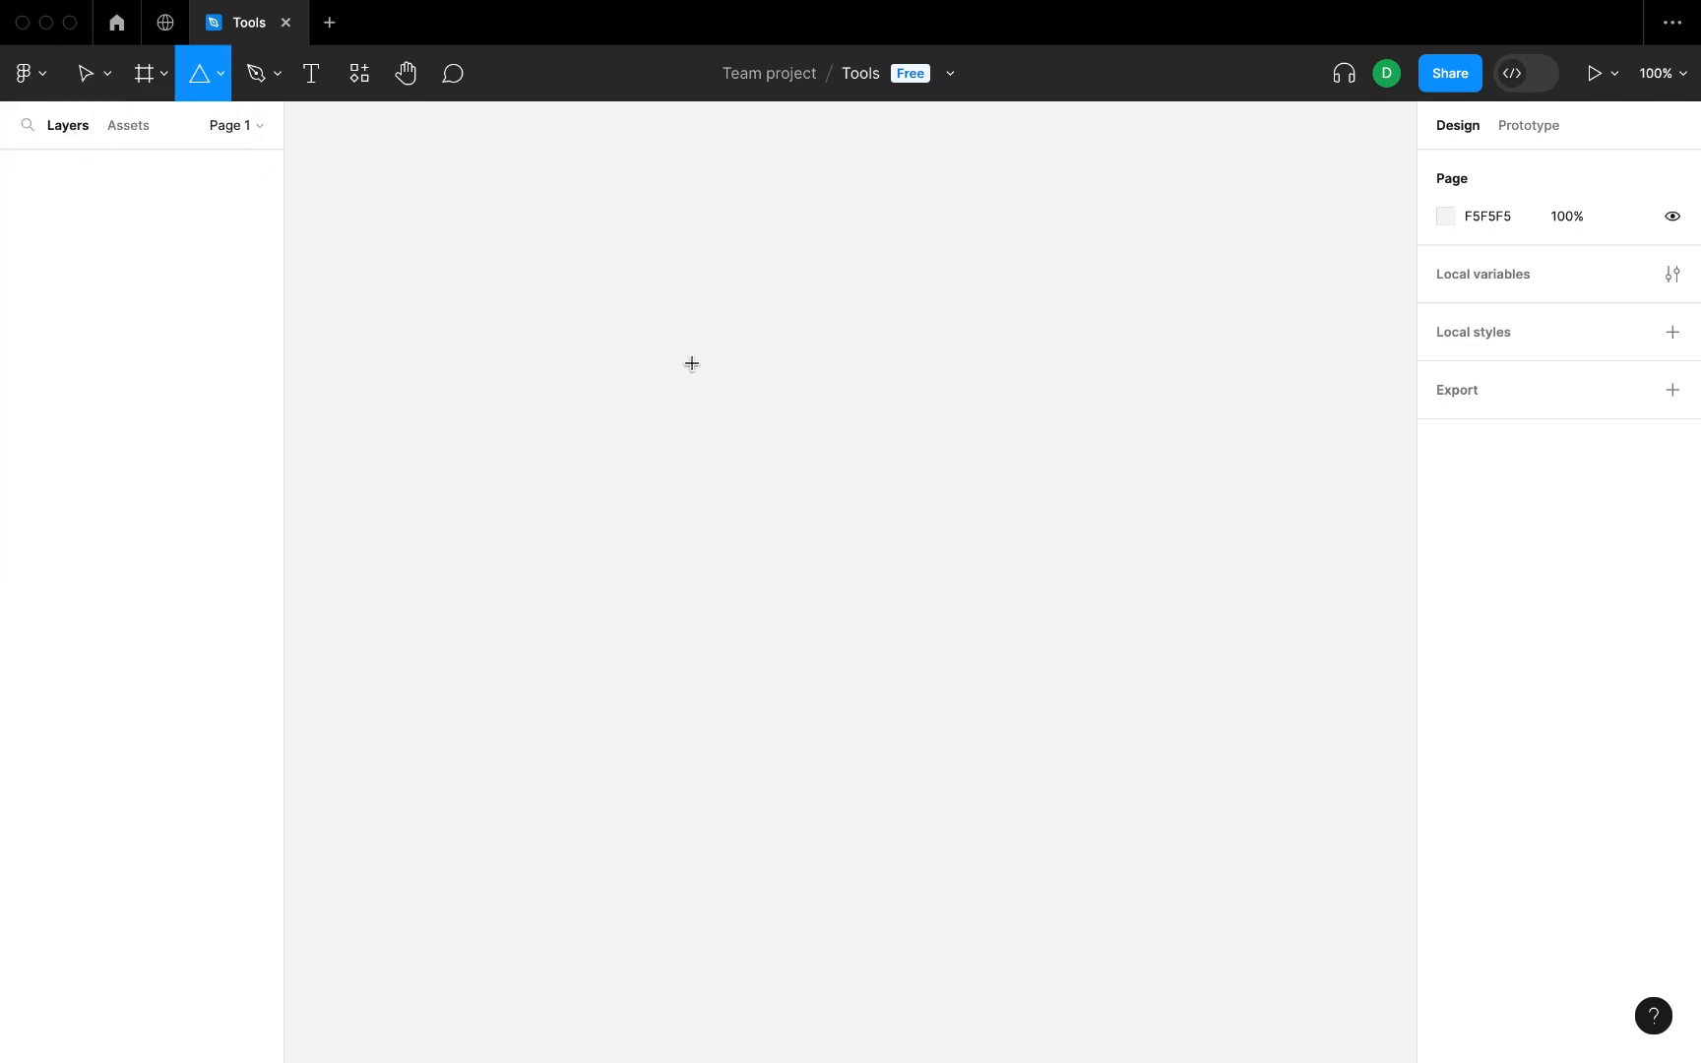
pyautogui.moveTo(691, 363); pyautogui.dragTo(852, 448)
pyautogui.click(23, 71)
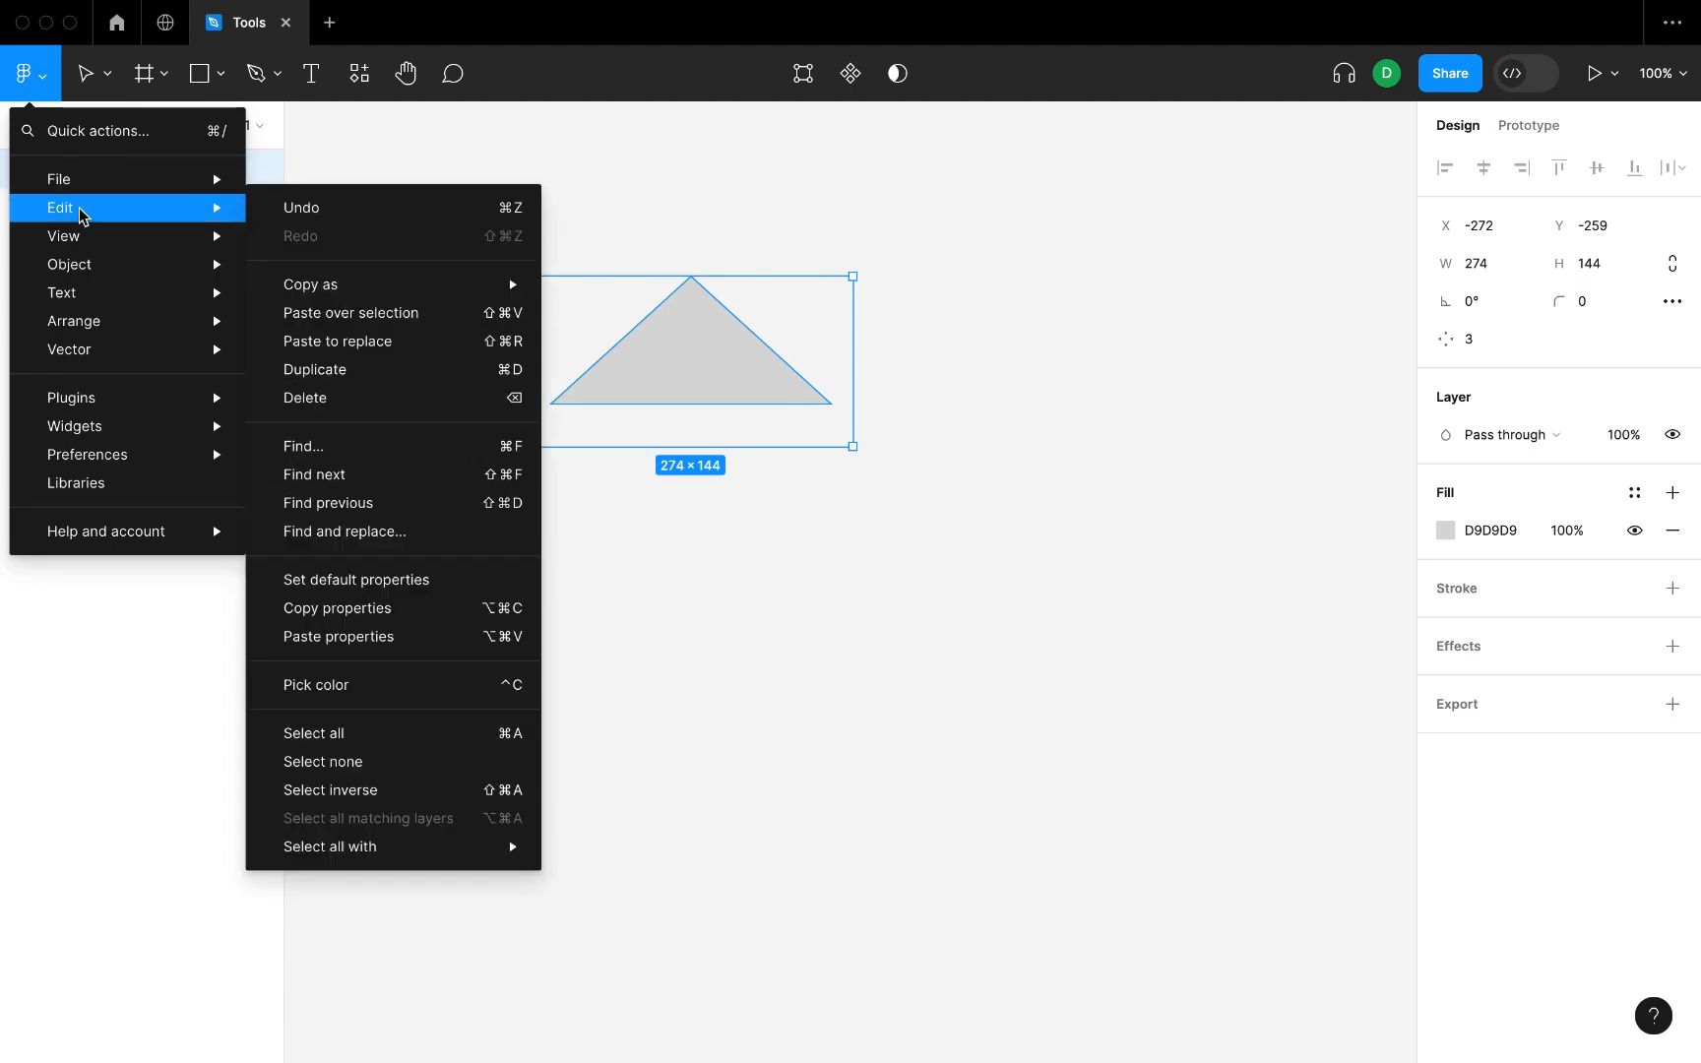
pyautogui.moveTo(109, 335)
pyautogui.moveTo(146, 403)
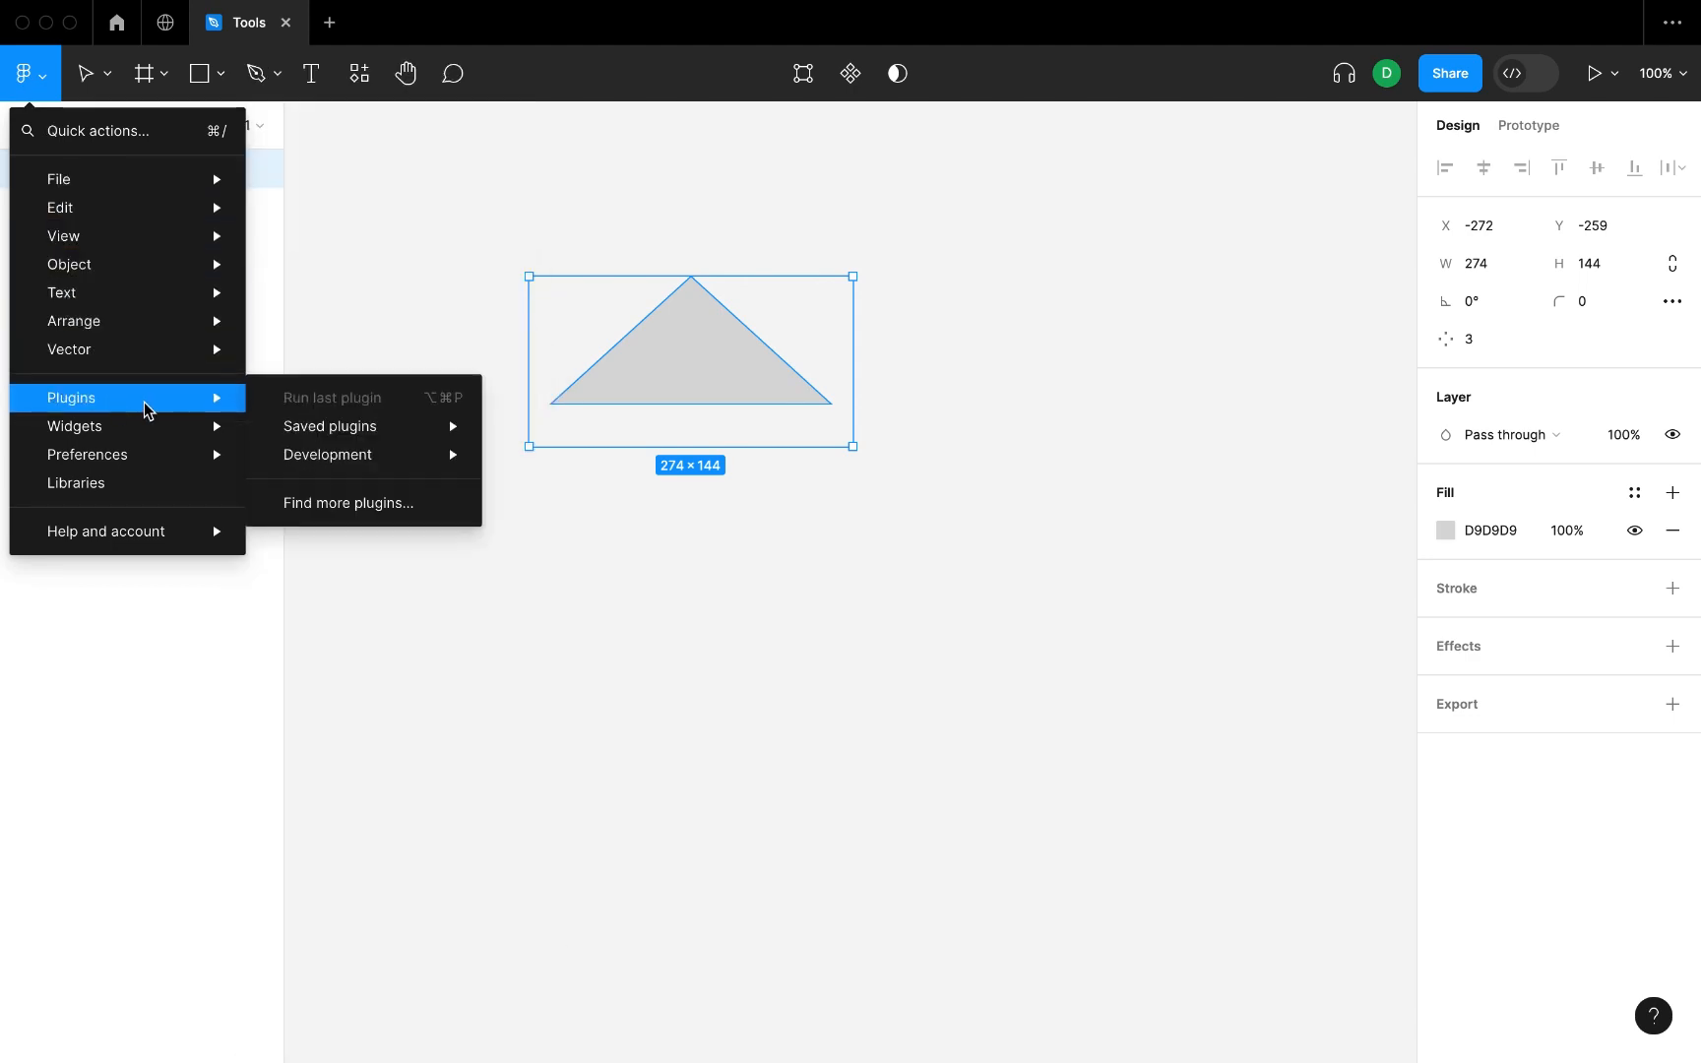
pyautogui.moveTo(335, 447)
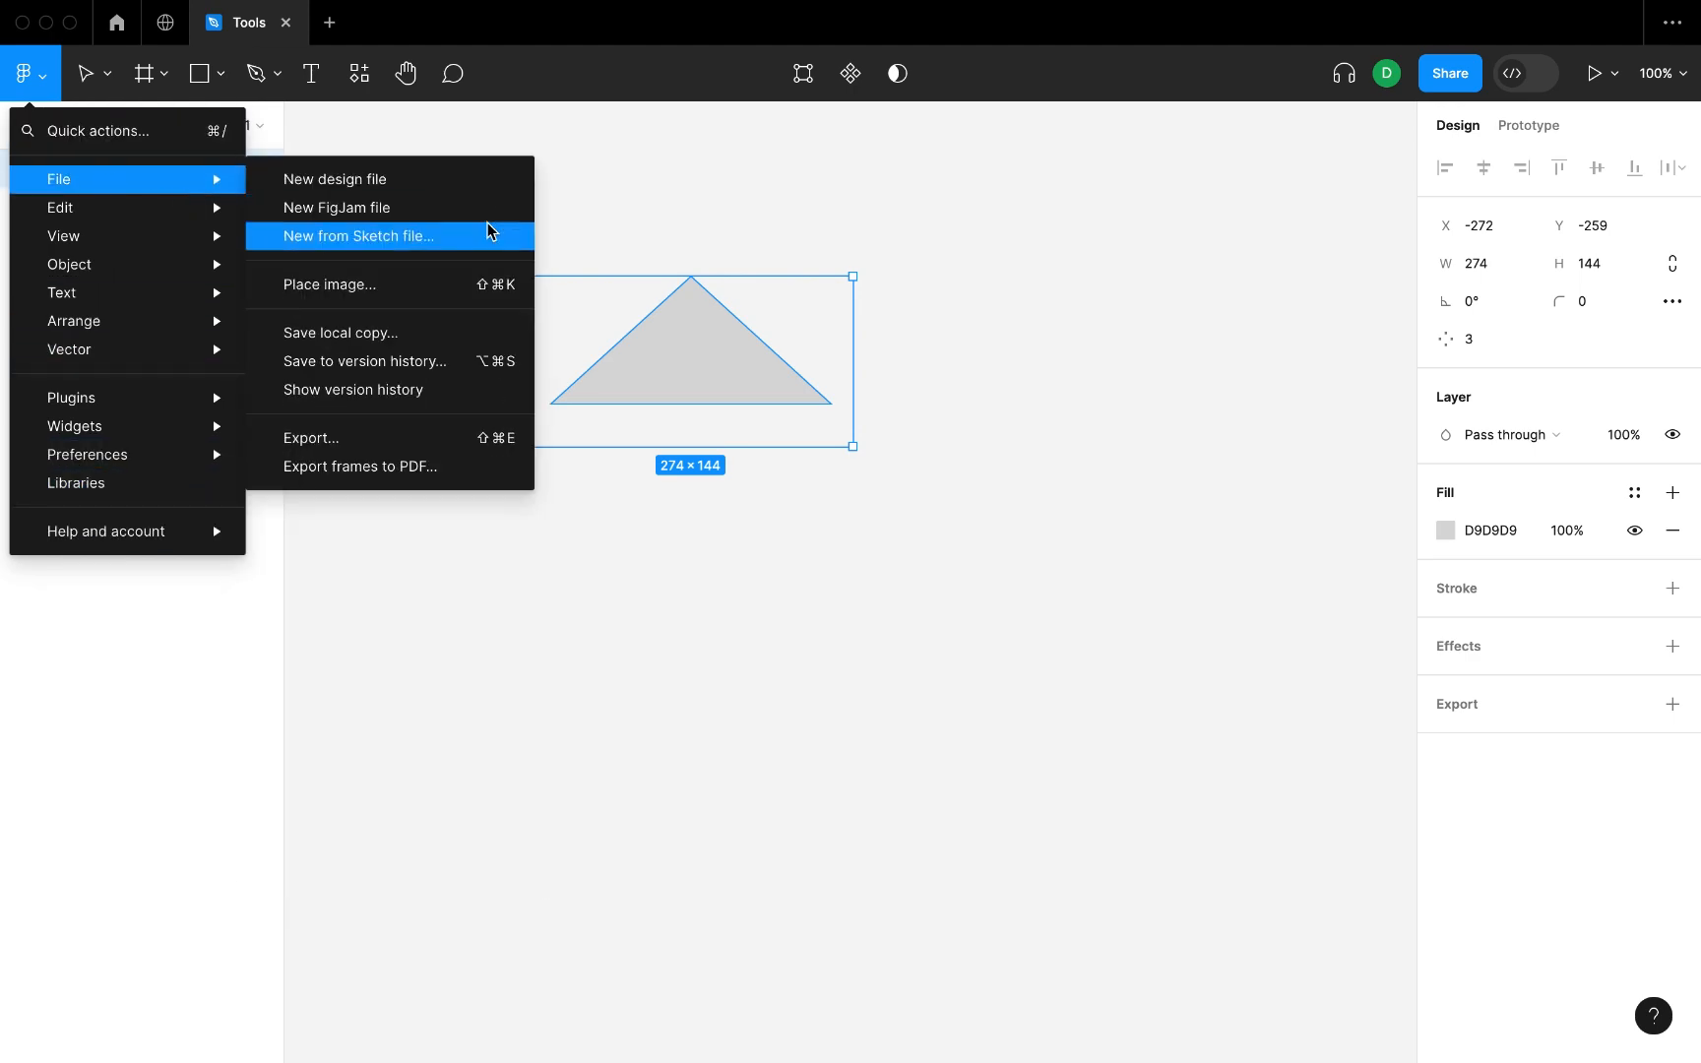
# Delete the triangle from the canvas.
pyautogui.click(706, 189)
pyautogui.press('Delete')
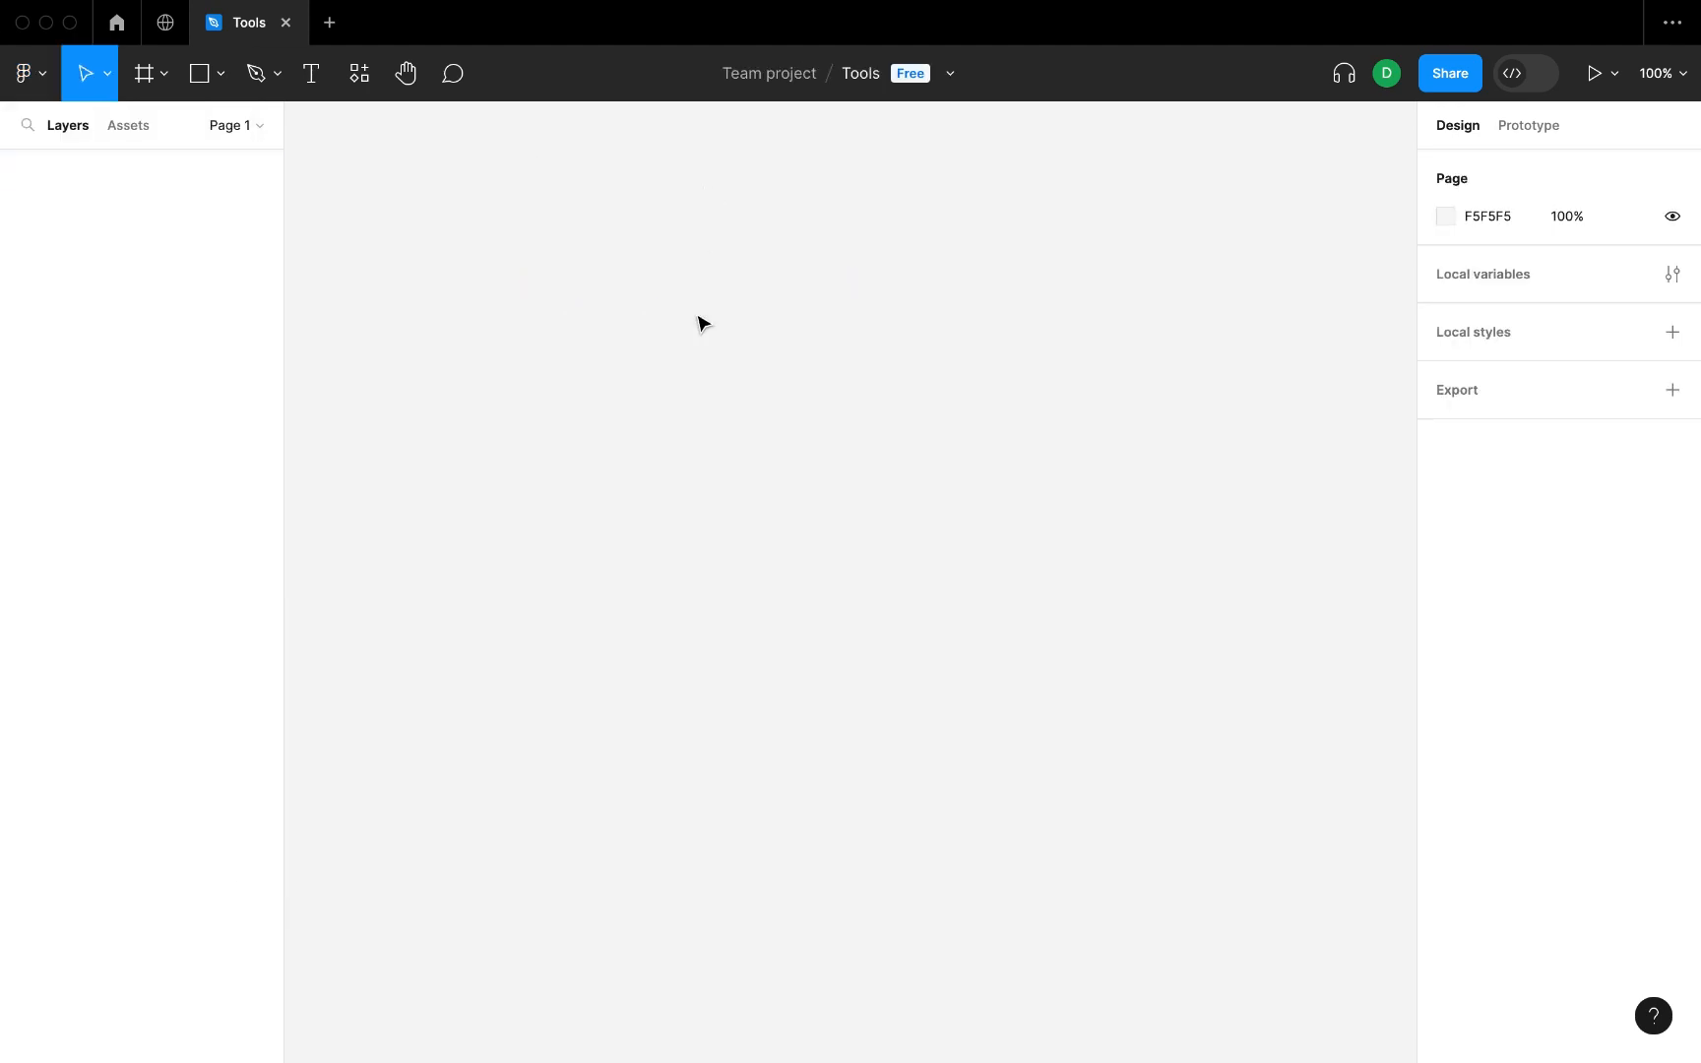
# Try the Frame and Scale tools and return to the Move tool.
pyautogui.click(145, 73)
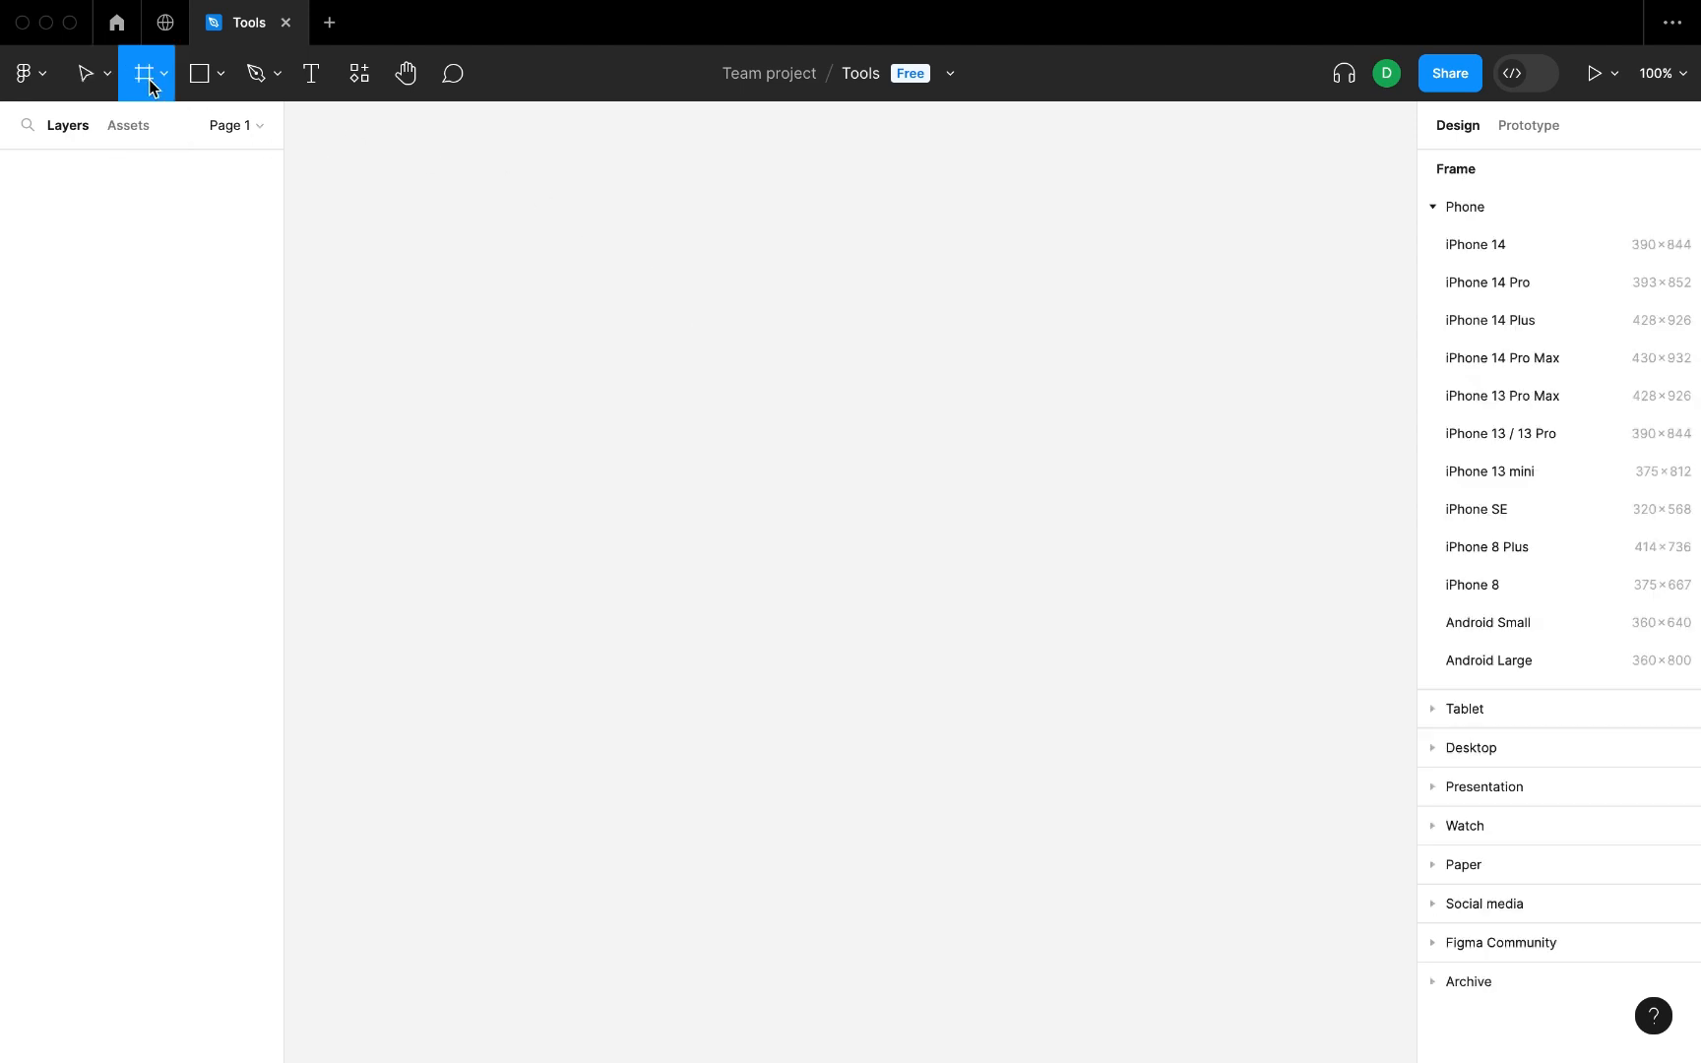
pyautogui.click(101, 76)
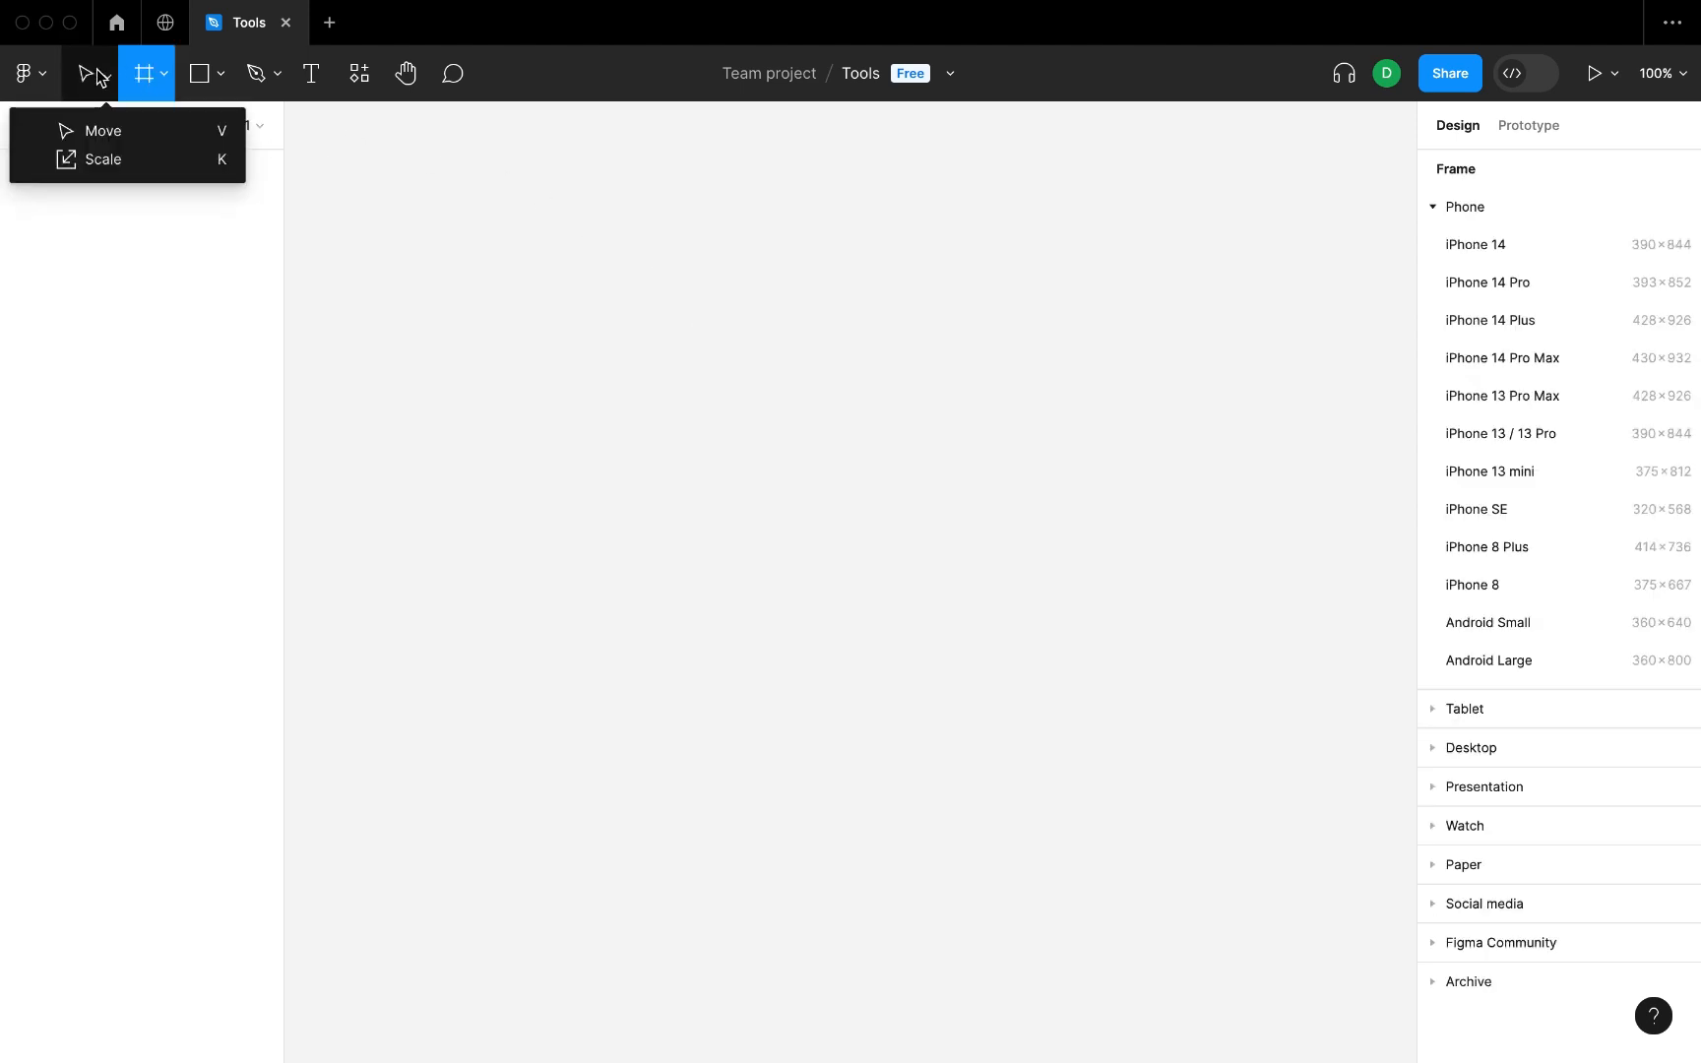
pyautogui.click(103, 161)
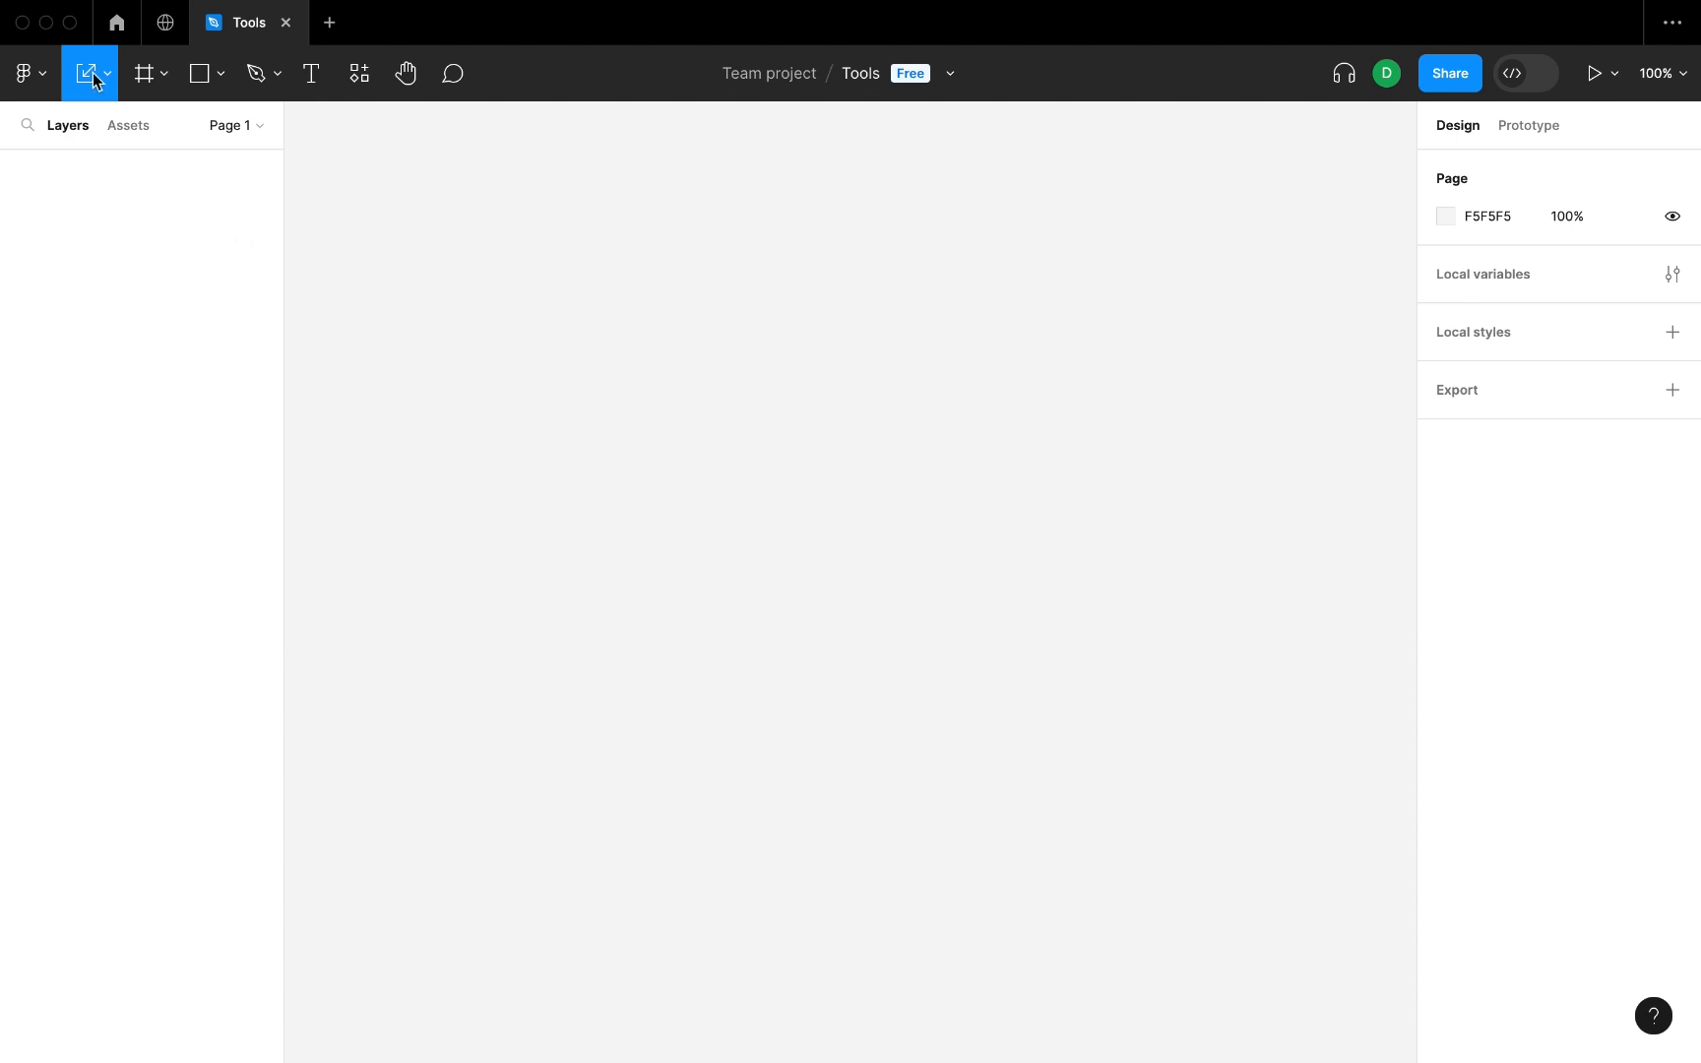
pyautogui.click(104, 75)
pyautogui.click(104, 129)
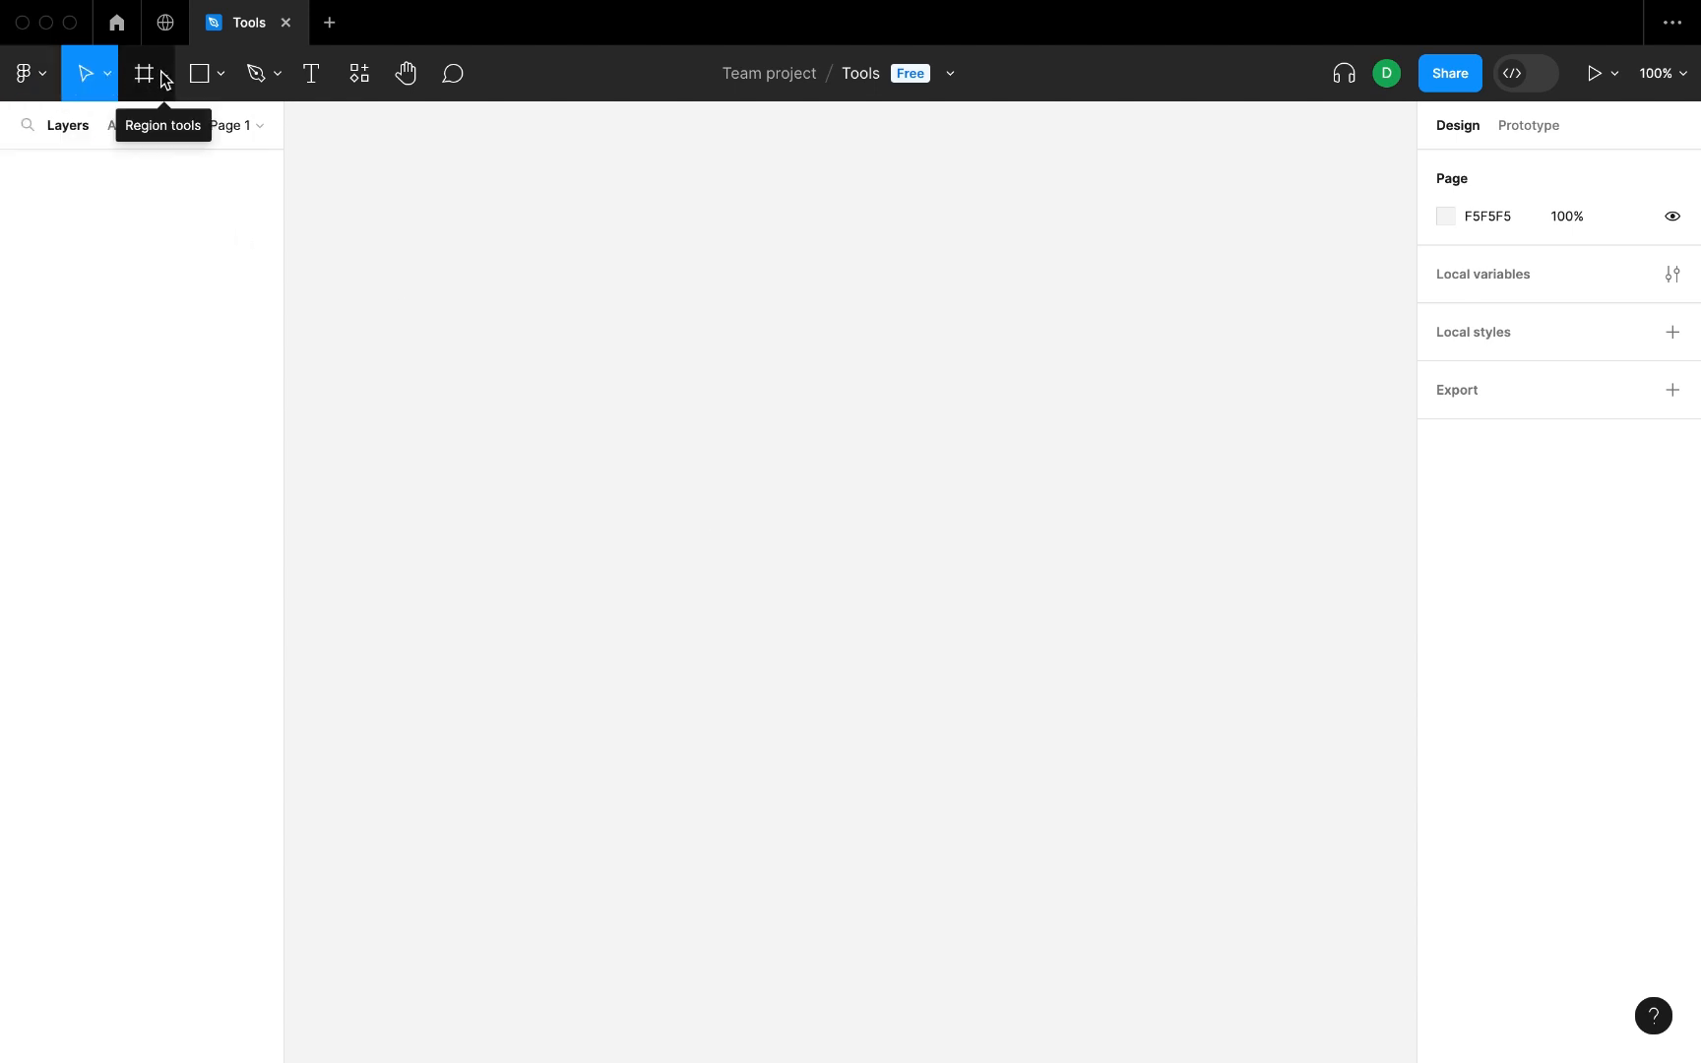
# Create a frame from the MacBook Pro 14" desktop preset, 1512 × 982.
pyautogui.click(162, 76)
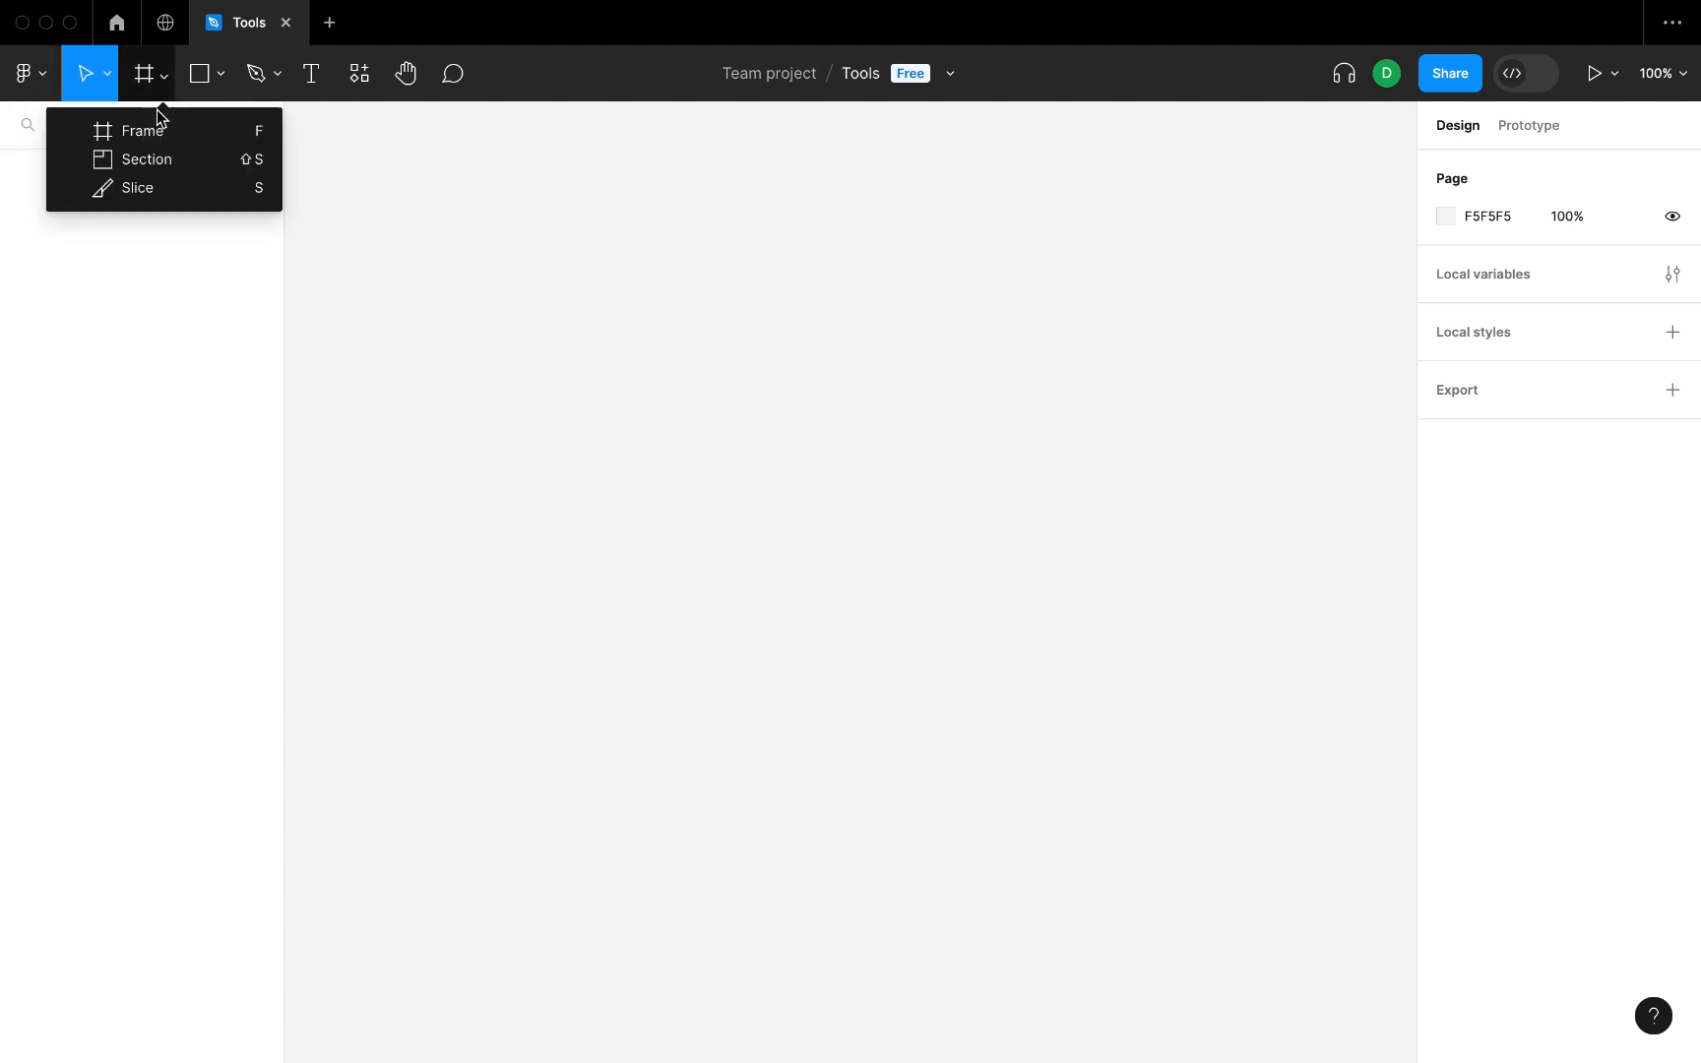
pyautogui.click(246, 129)
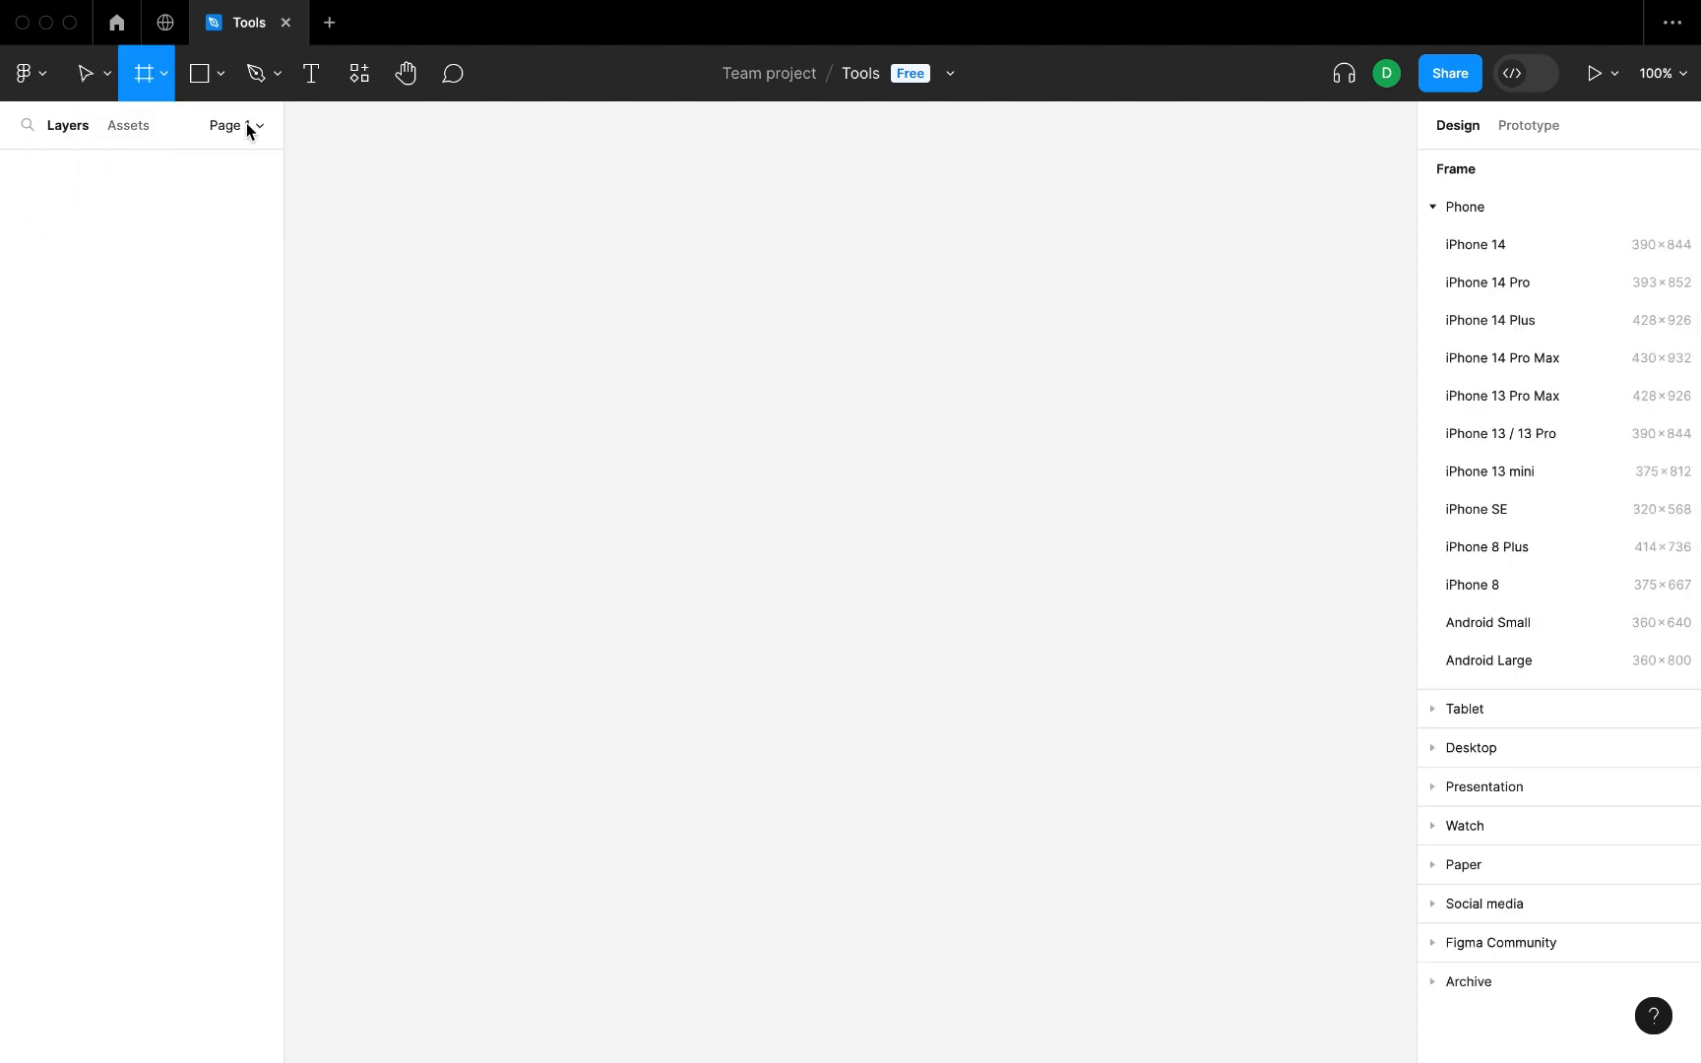
pyautogui.click(1507, 714)
pyautogui.click(1474, 451)
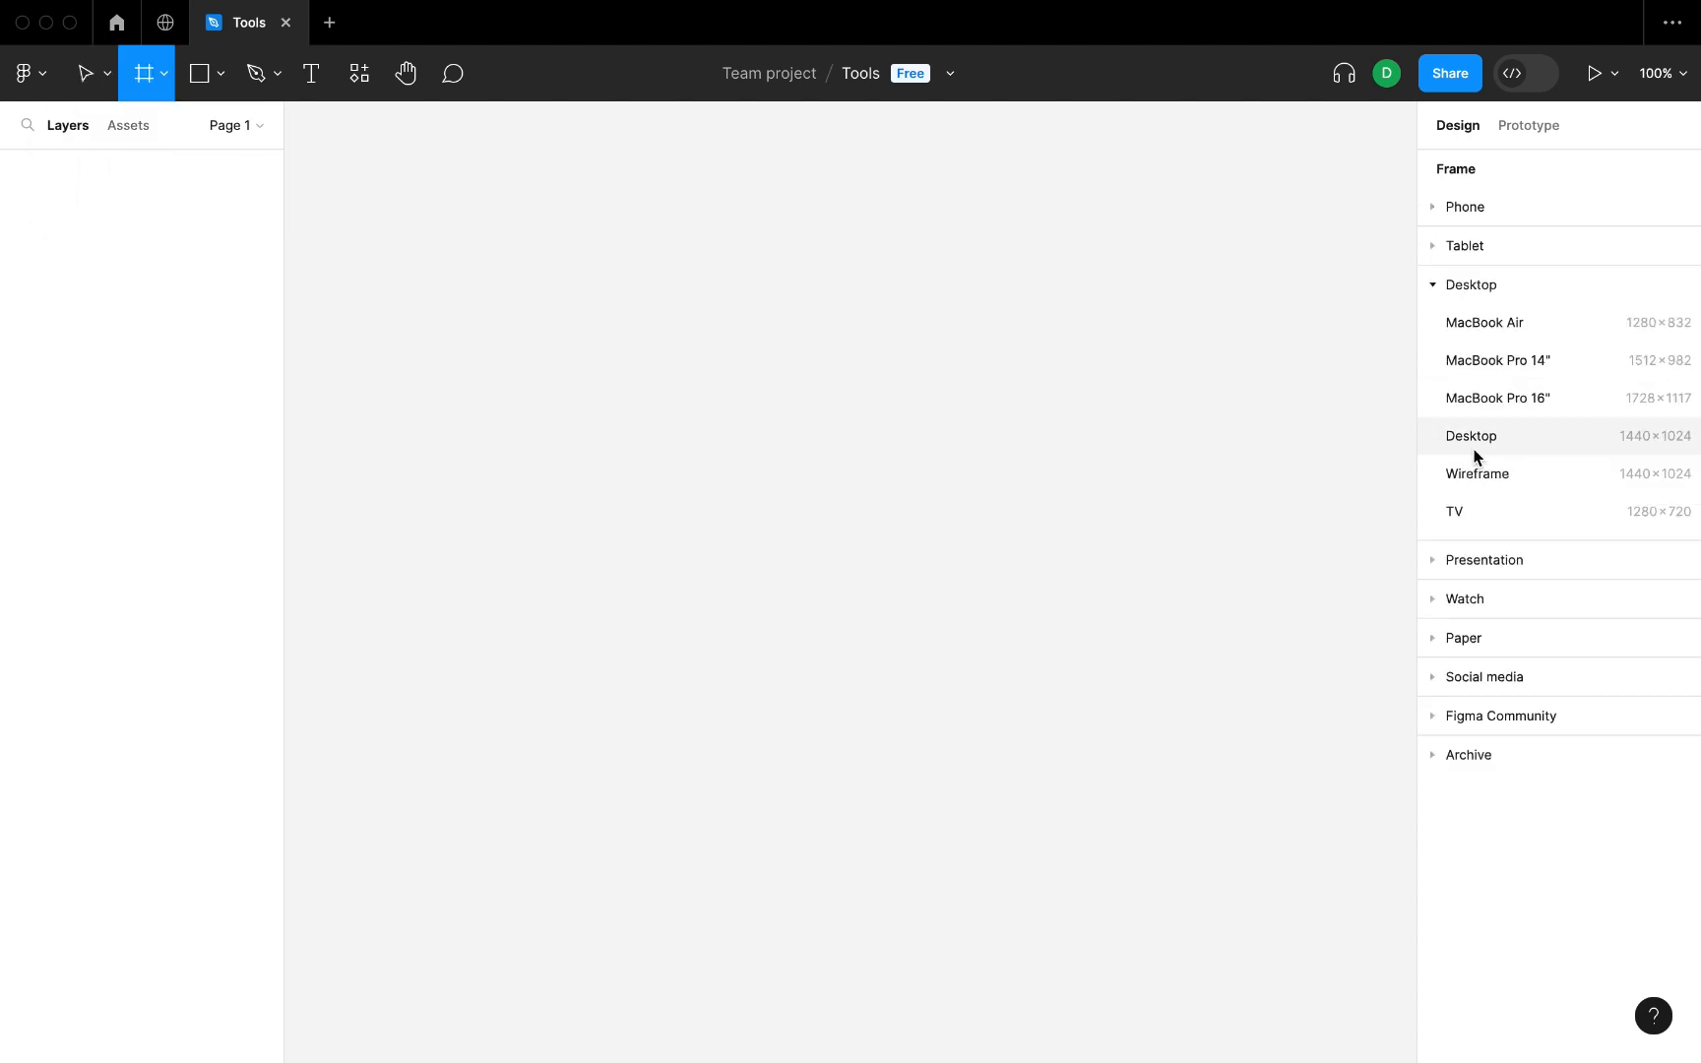
pyautogui.click(1491, 560)
pyautogui.click(1502, 296)
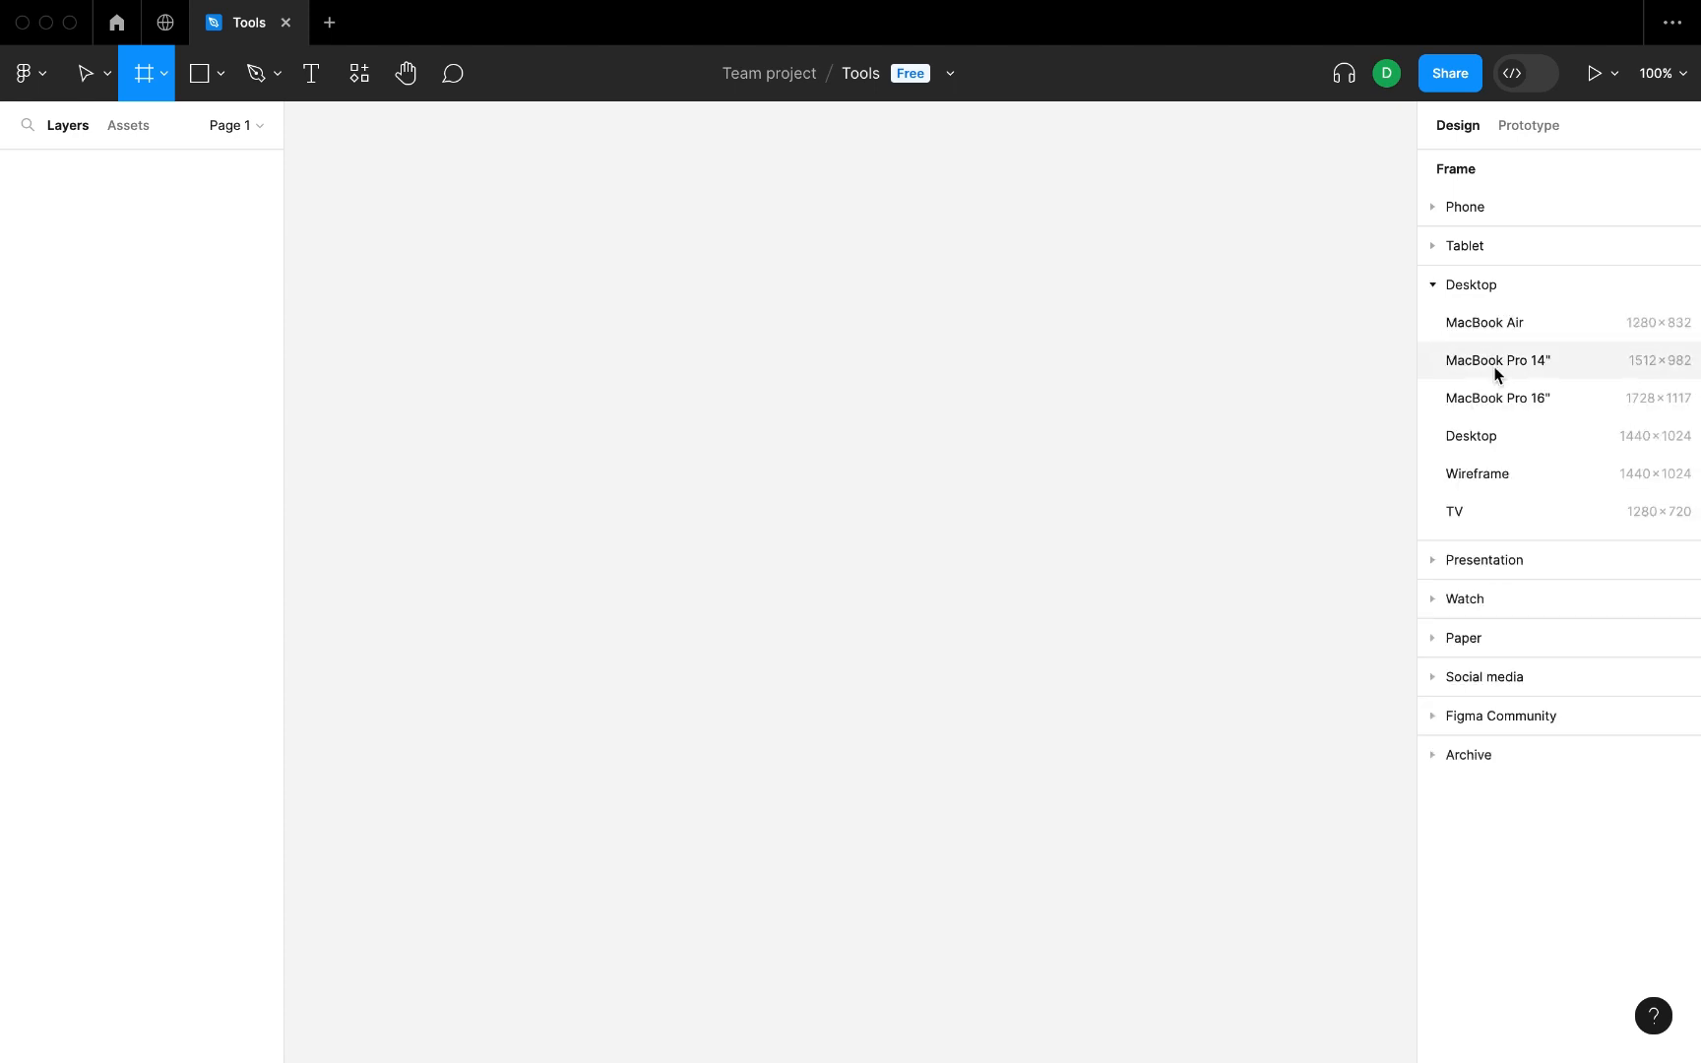
pyautogui.click(1527, 361)
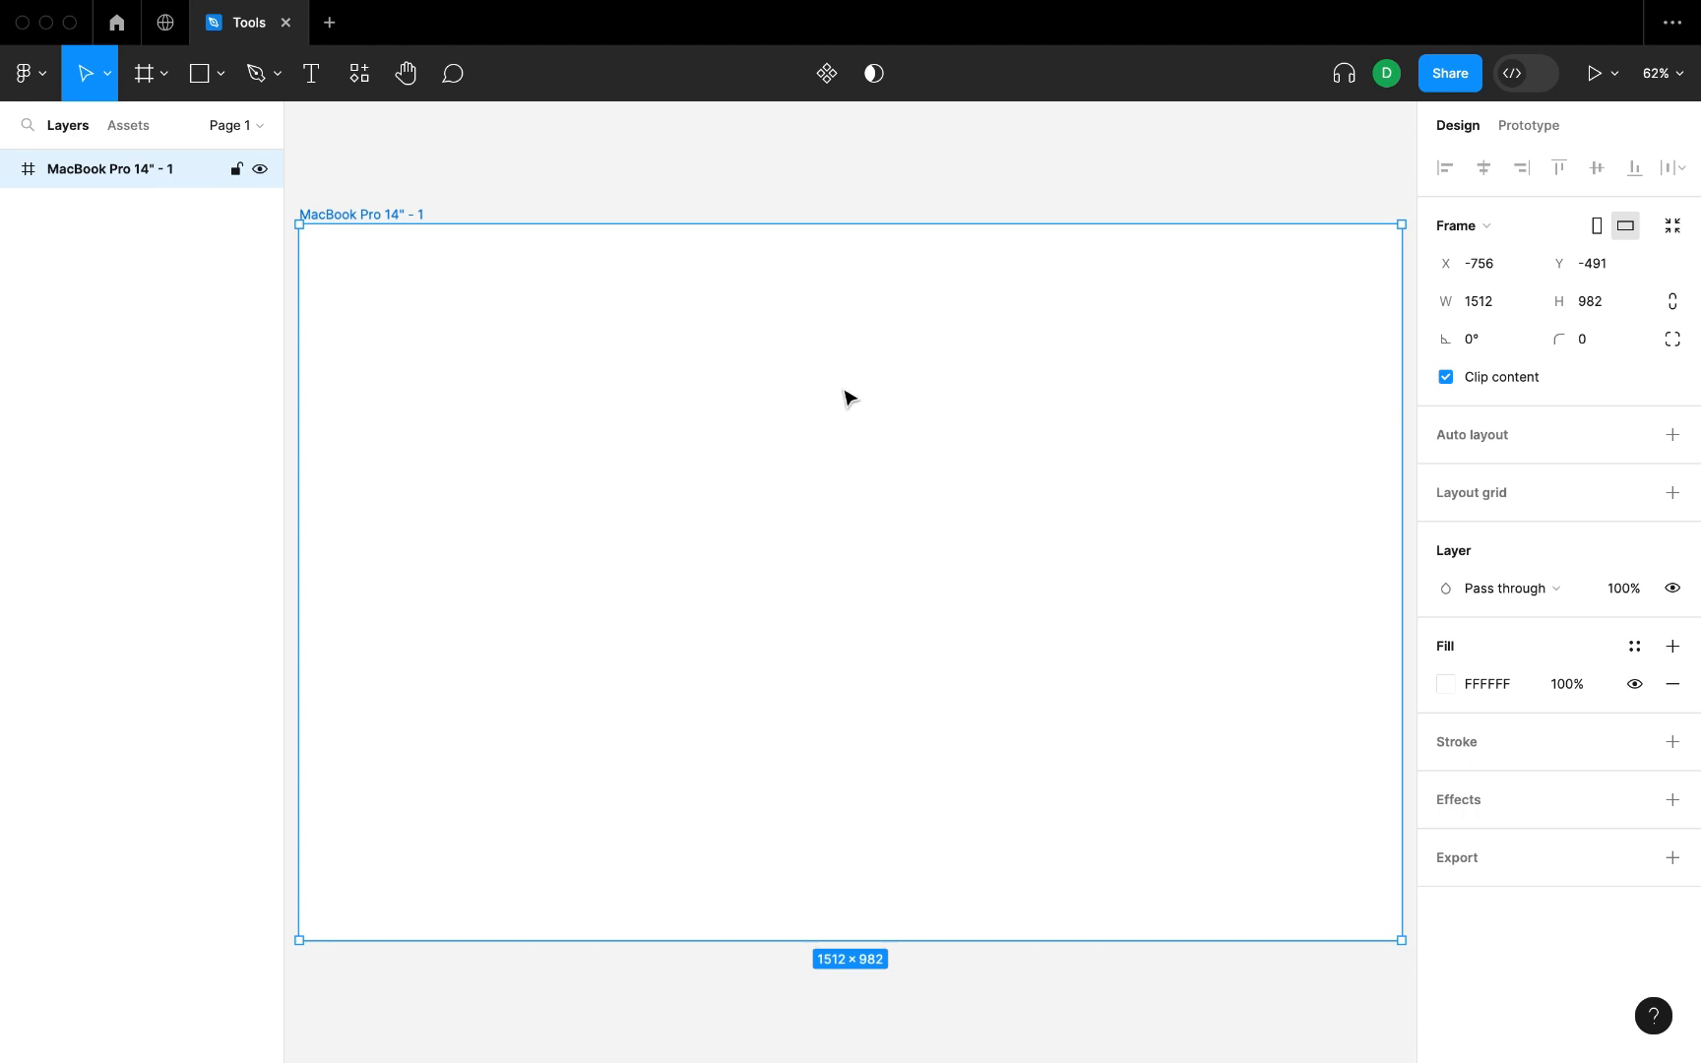
# Draw a narrow vertical slice about 55 × 747 from the frame's top edge and undo it.
pyautogui.click(163, 73)
pyautogui.click(147, 189)
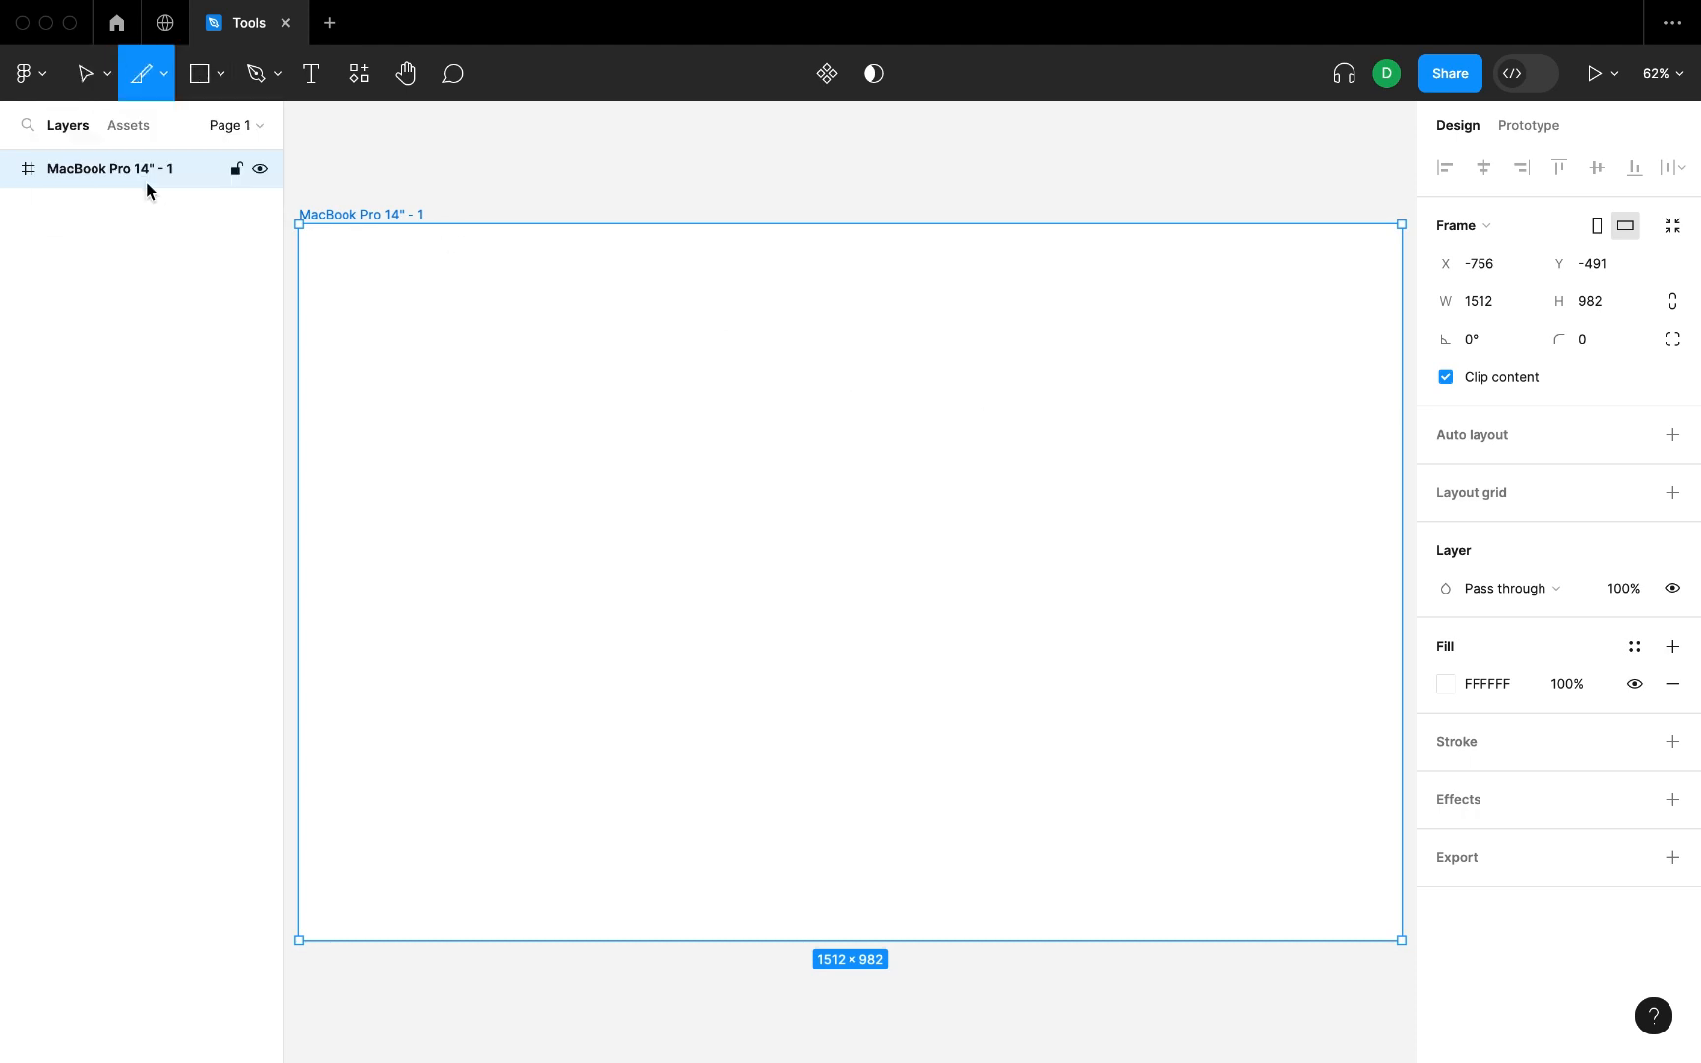
pyautogui.moveTo(592, 224); pyautogui.dragTo(551, 769)
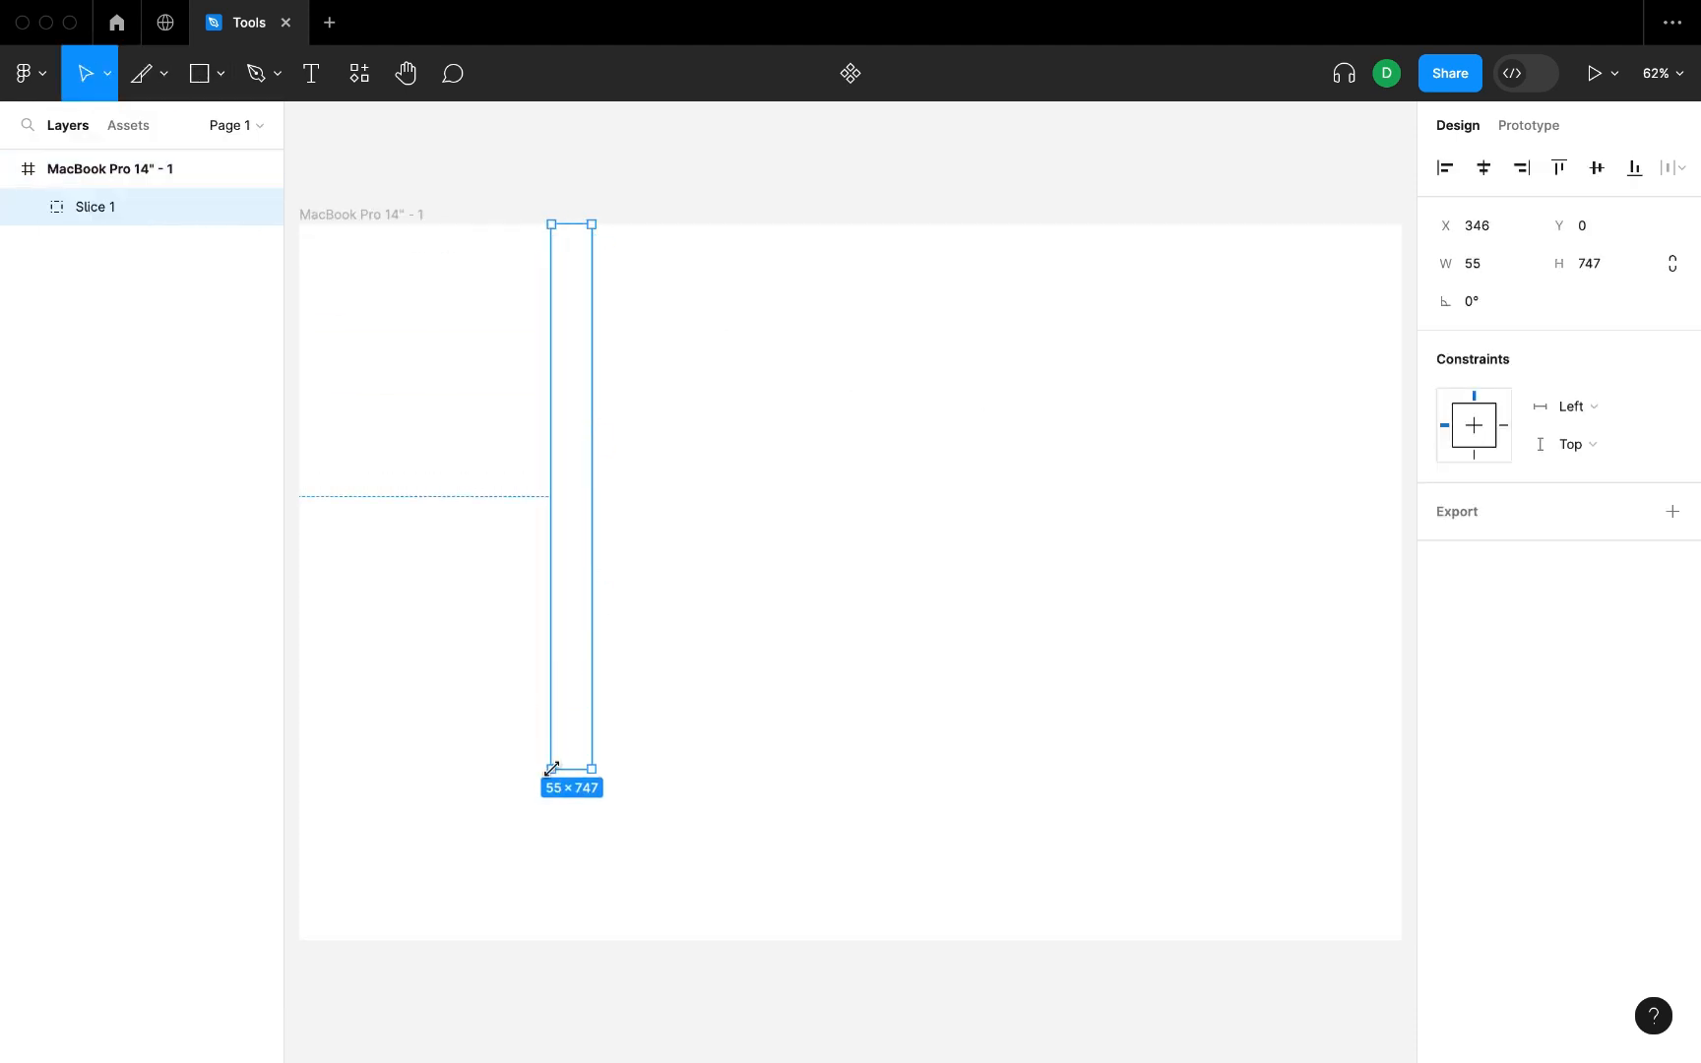
pyautogui.press('super+z')
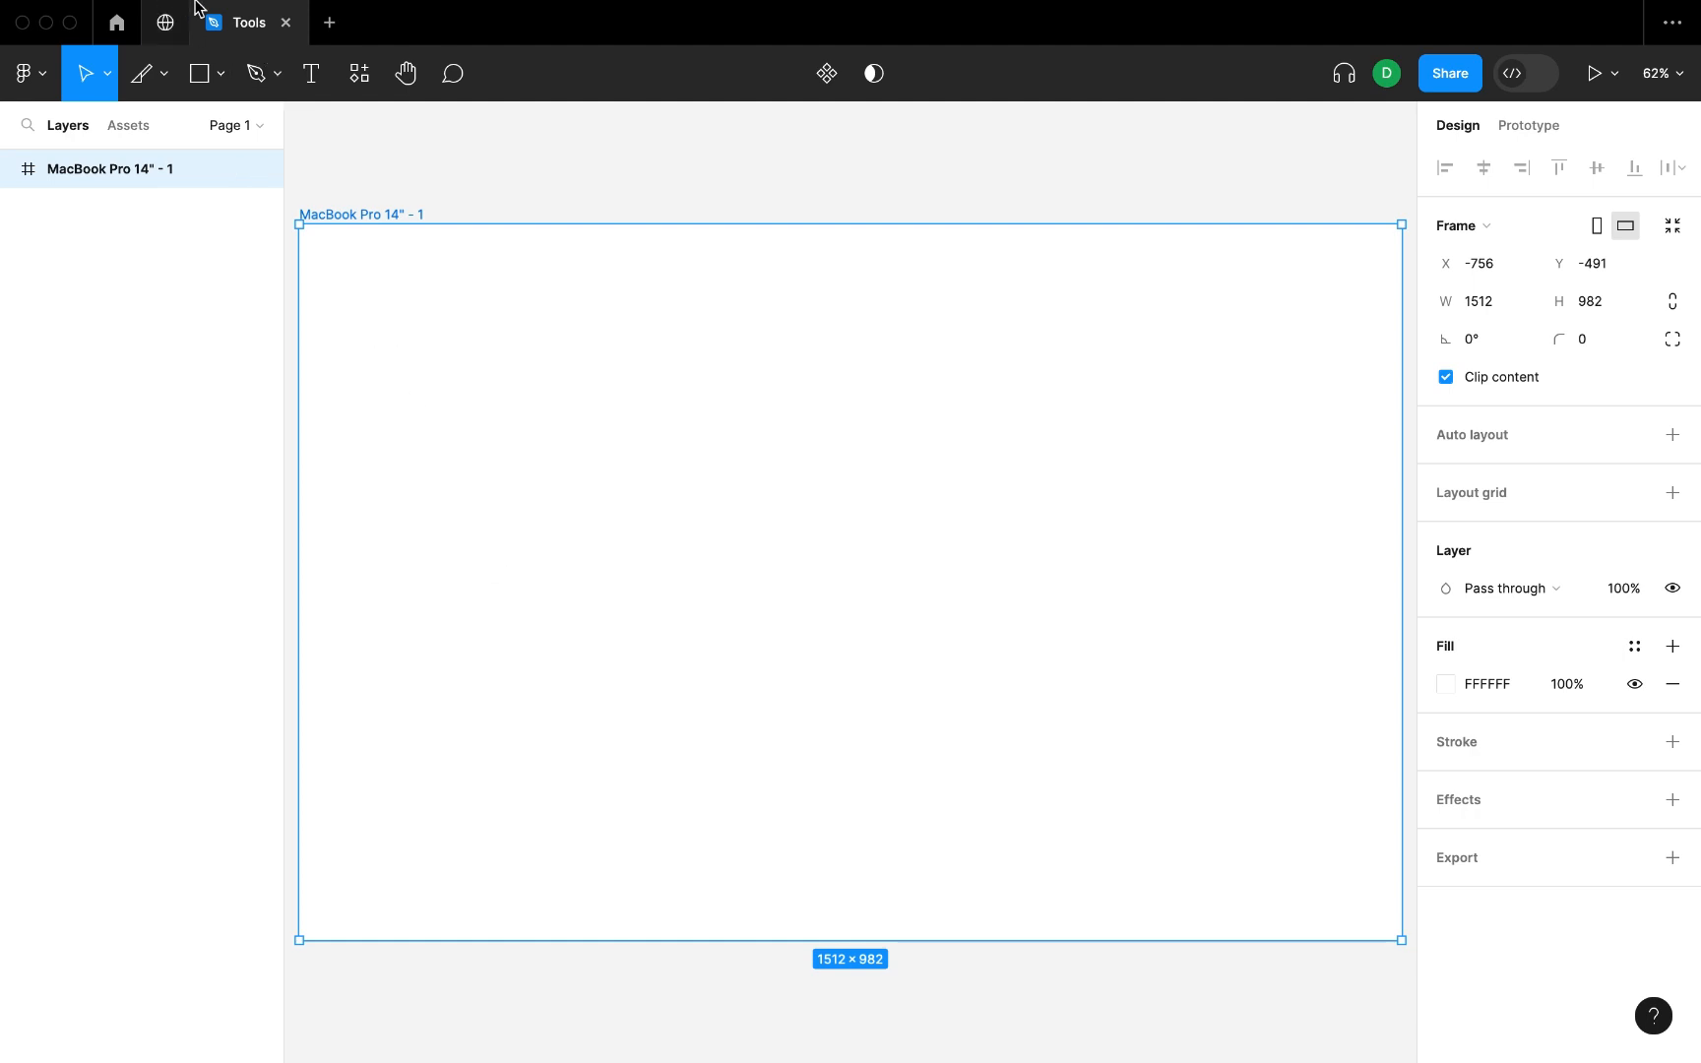
# Draw a rectangle about 1419 × 901 filling most of the frame and delete it.
pyautogui.click(222, 75)
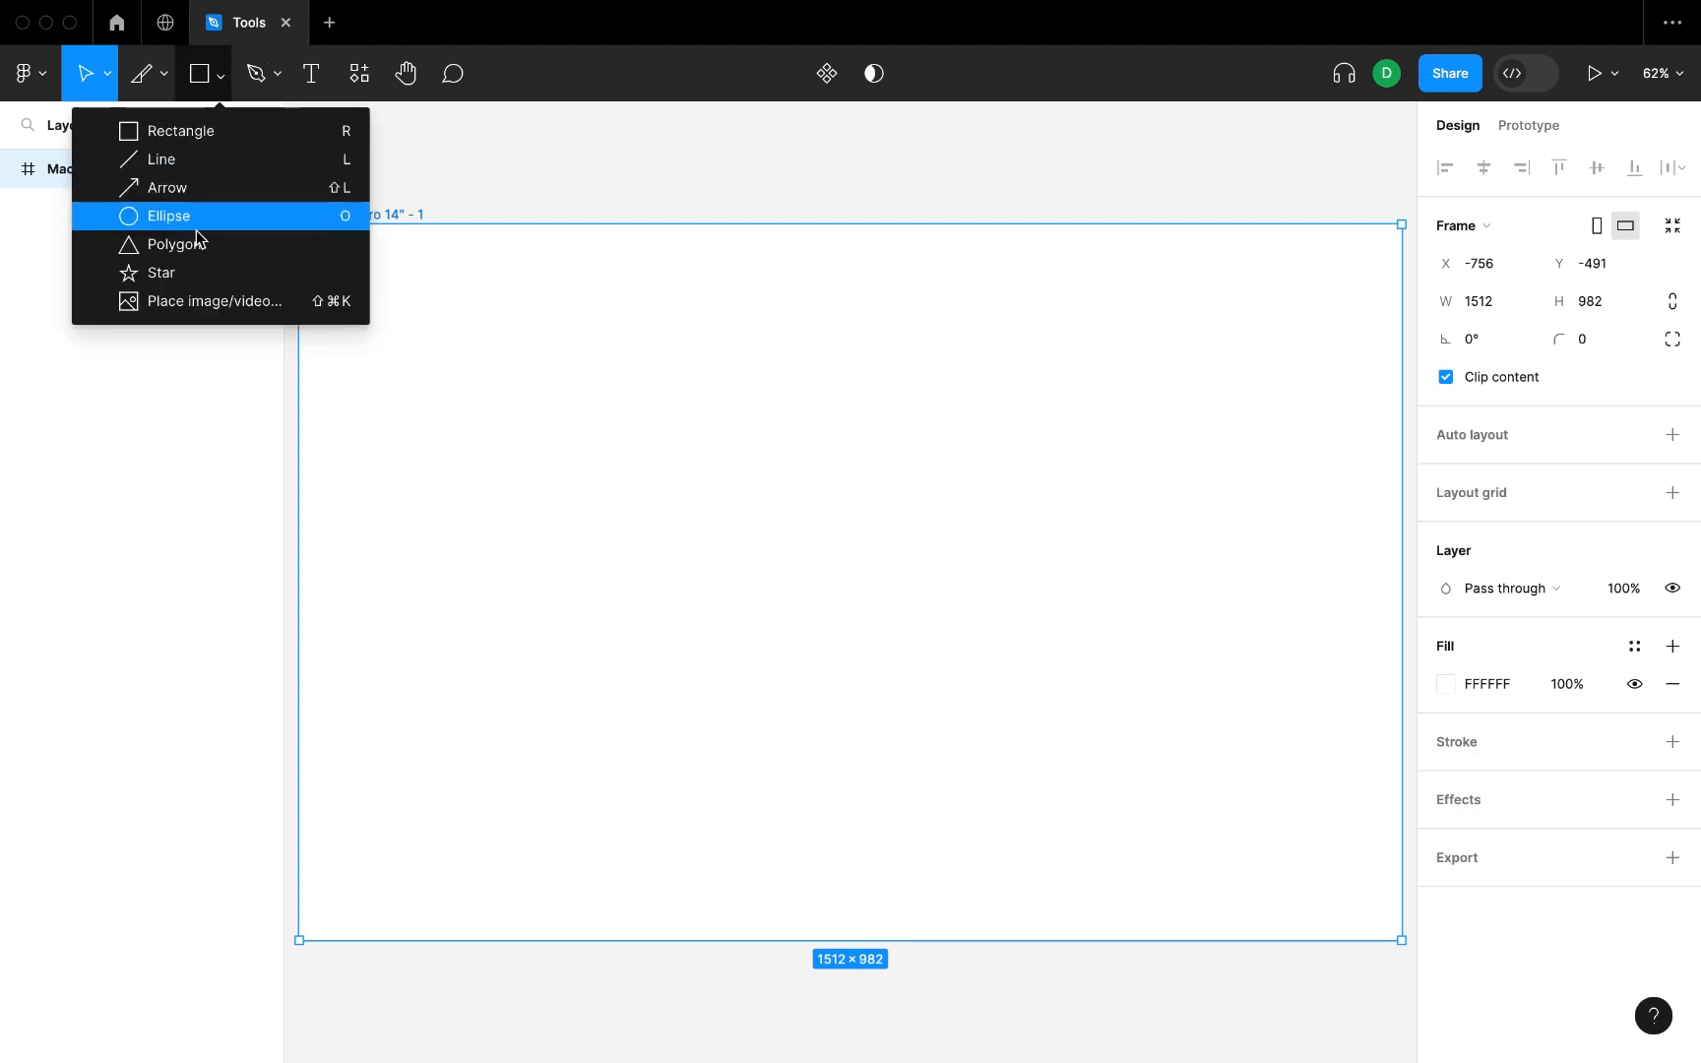
pyautogui.click(204, 138)
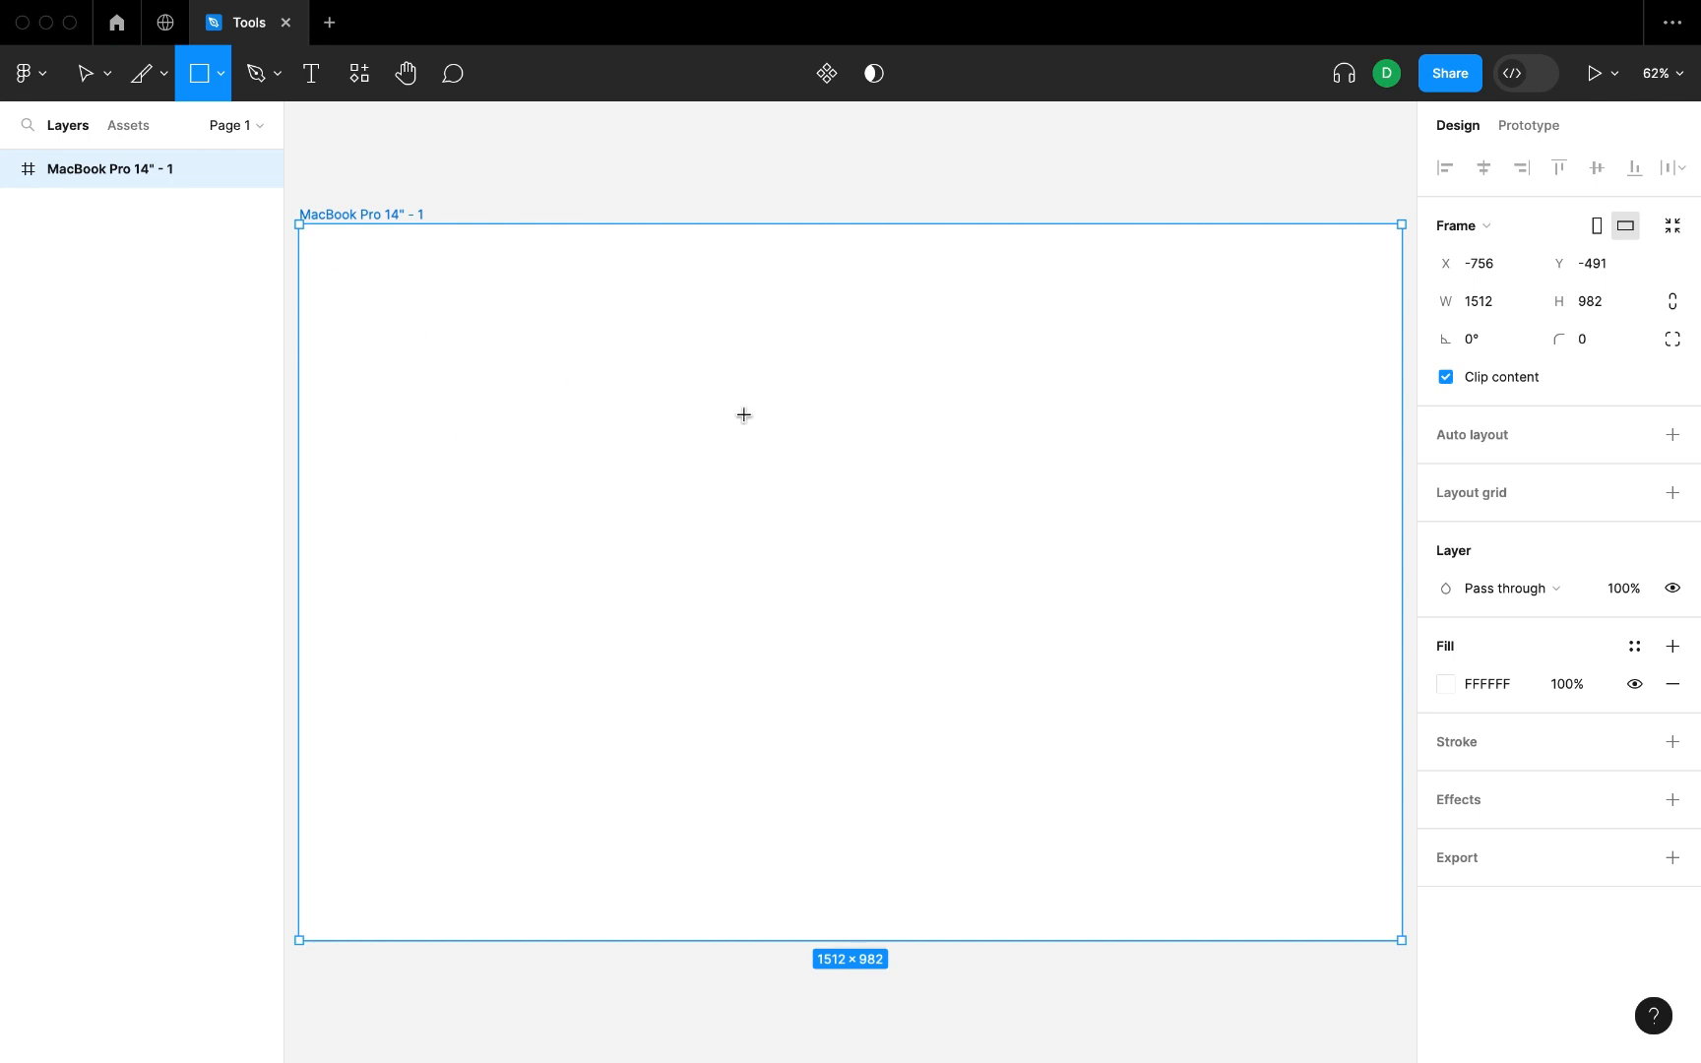
pyautogui.moveTo(337, 255); pyautogui.dragTo(1374, 916)
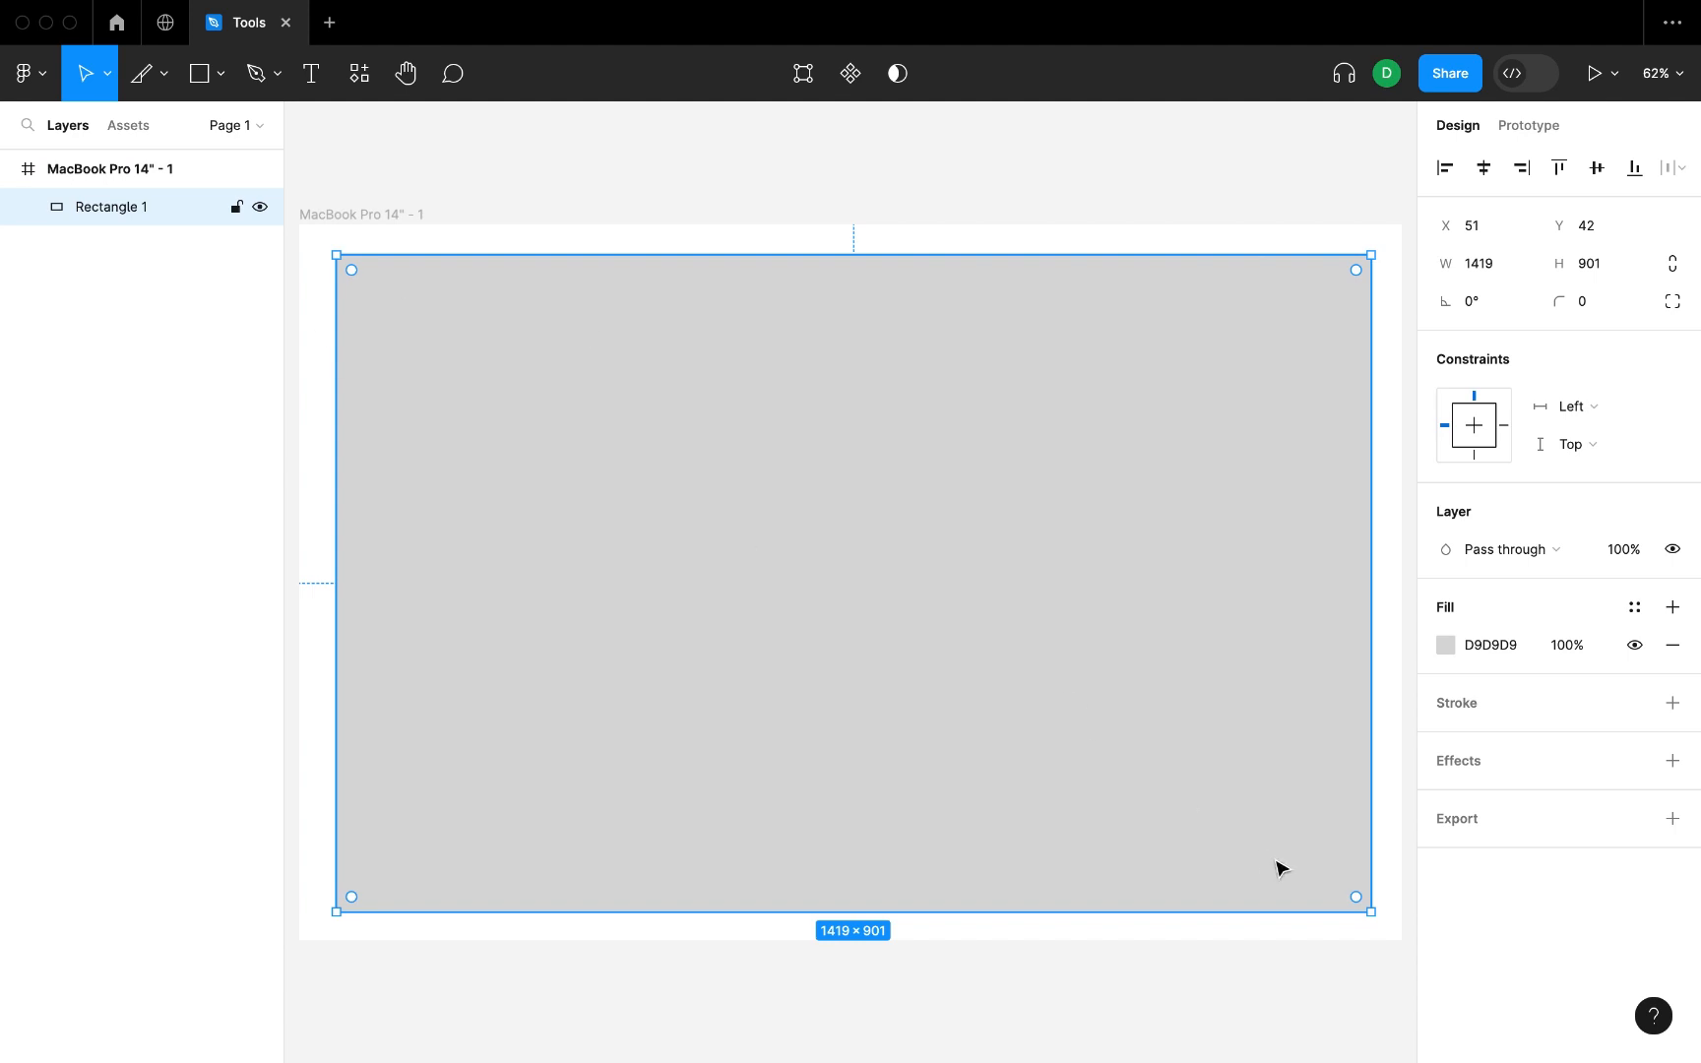
pyautogui.press('Delete')
# Draw a wide rectangle about 1512 × 574 outward from its centre across the frame and delete it.
pyautogui.click(201, 79)
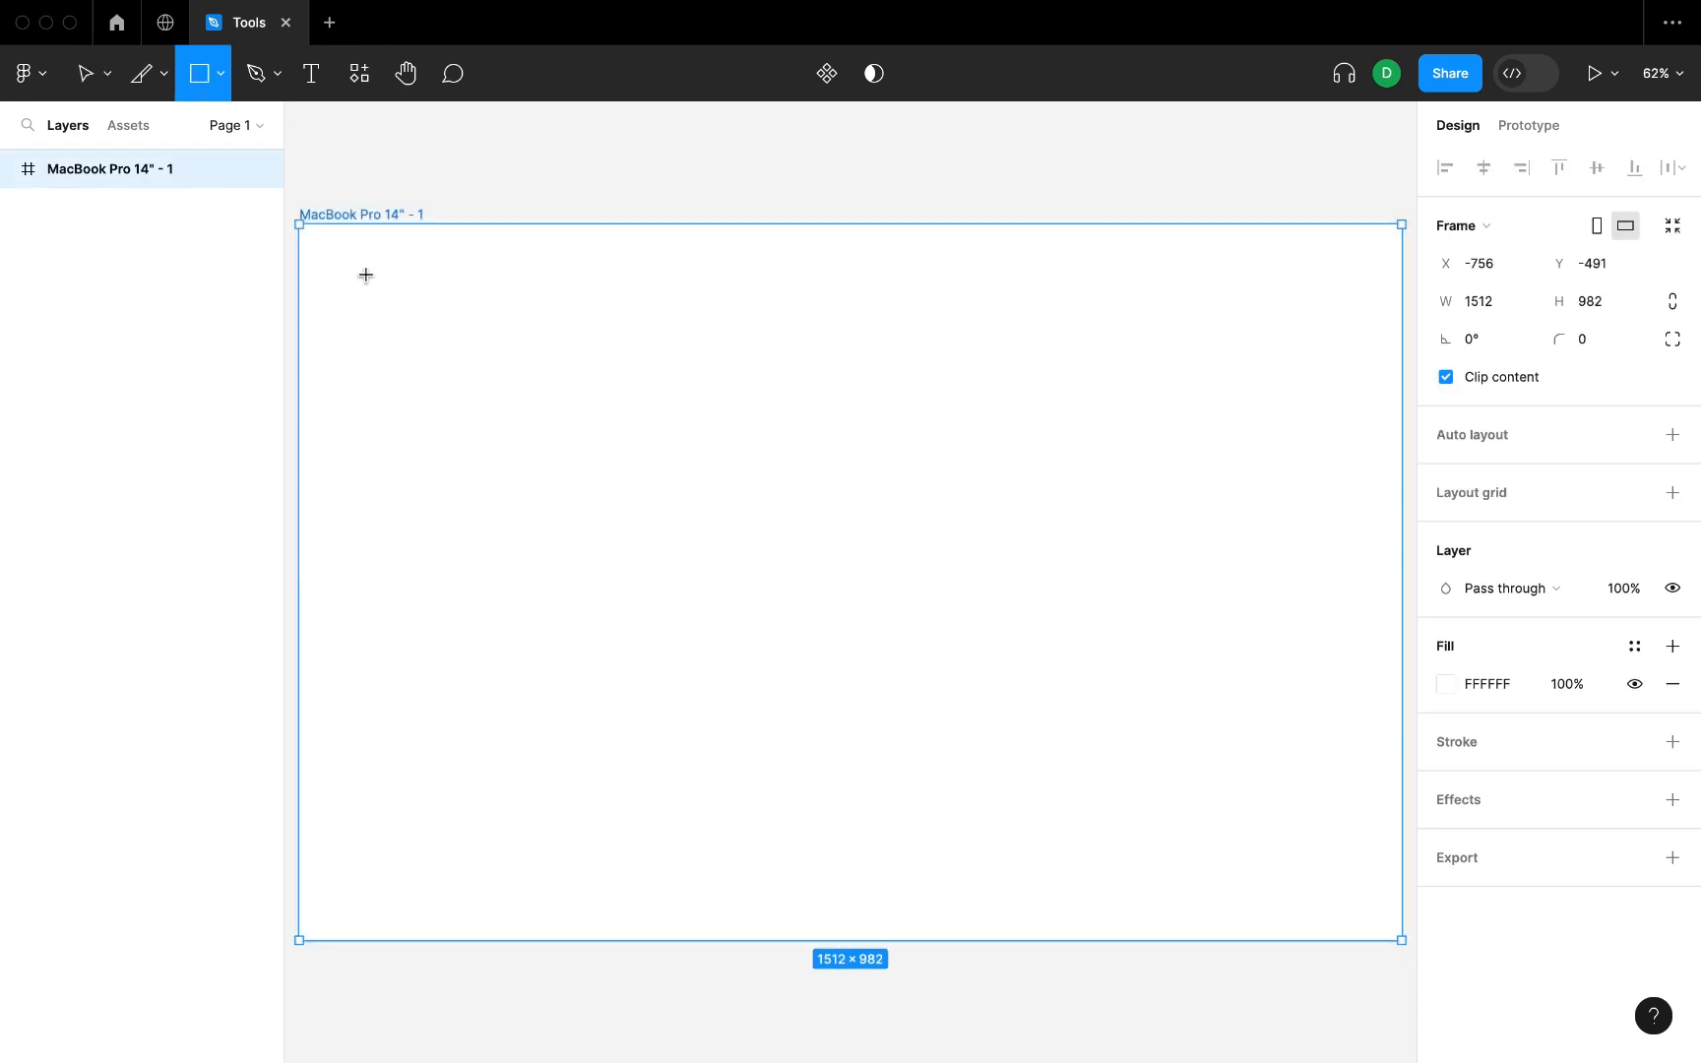
pyautogui.moveTo(834, 539); pyautogui.dragTo(1384, 748)
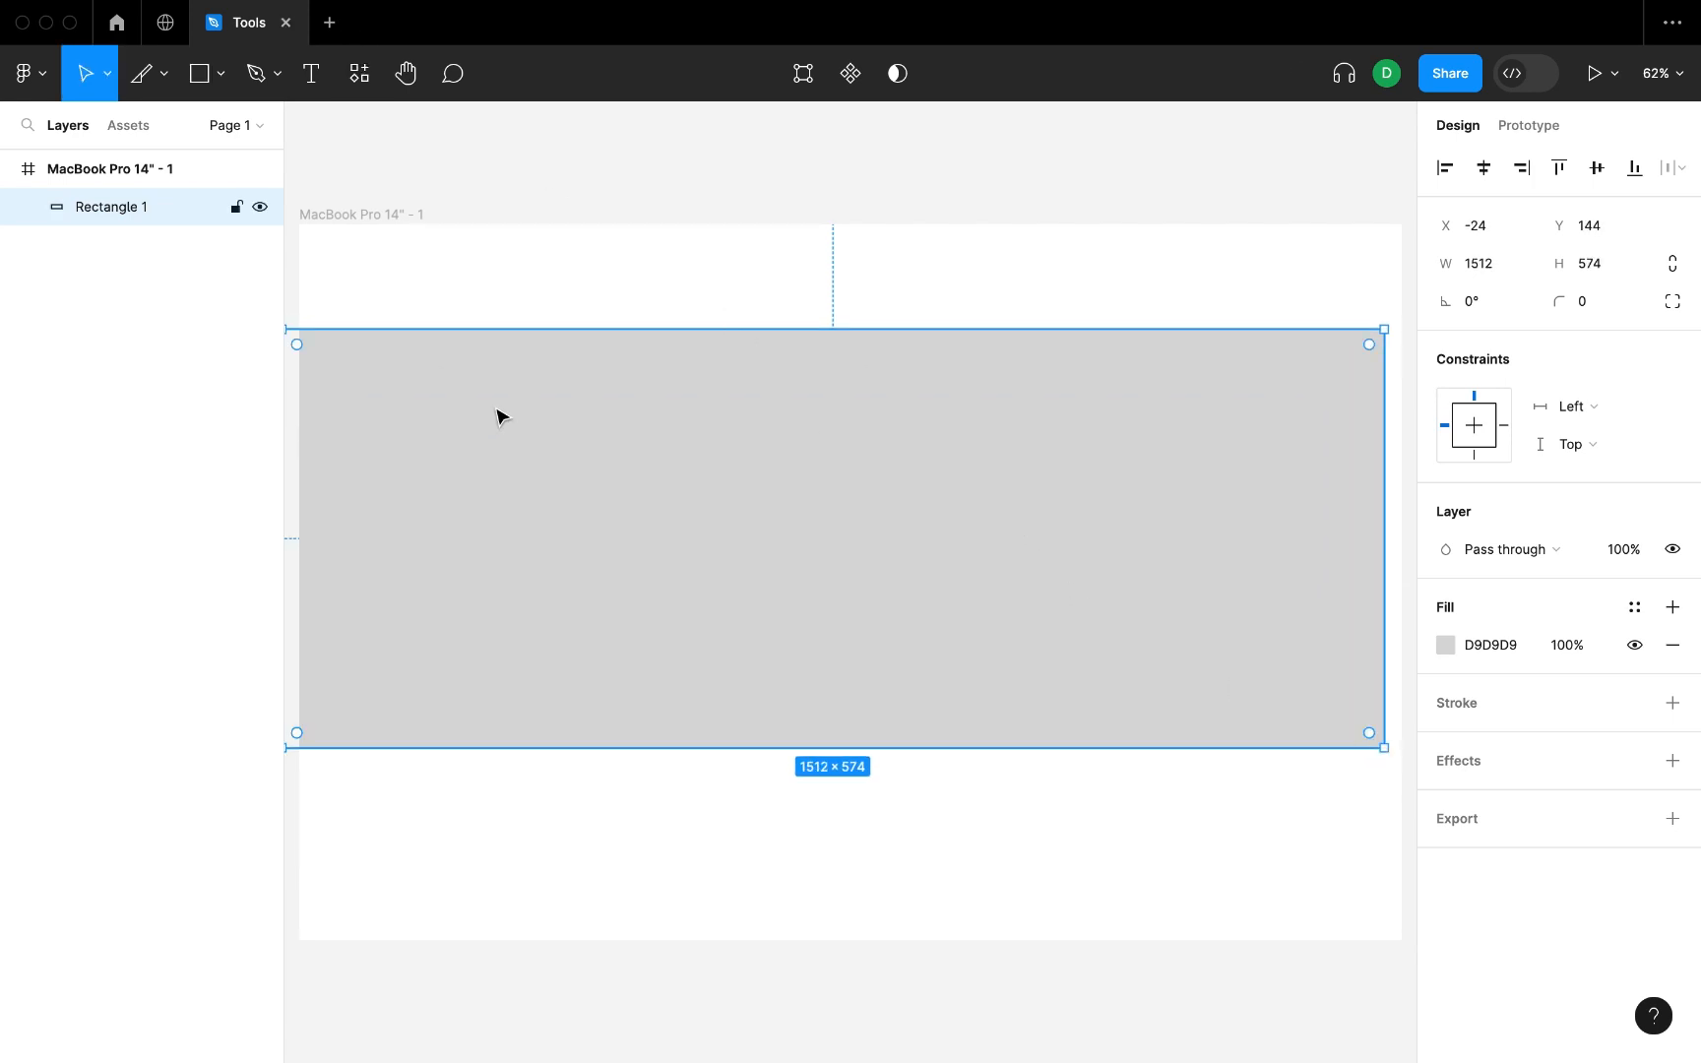
pyautogui.press('Delete')
# Draw a circle about 486 × 486 in the frame and move it to about X 931, Y 287.
pyautogui.click(218, 77)
pyautogui.click(179, 216)
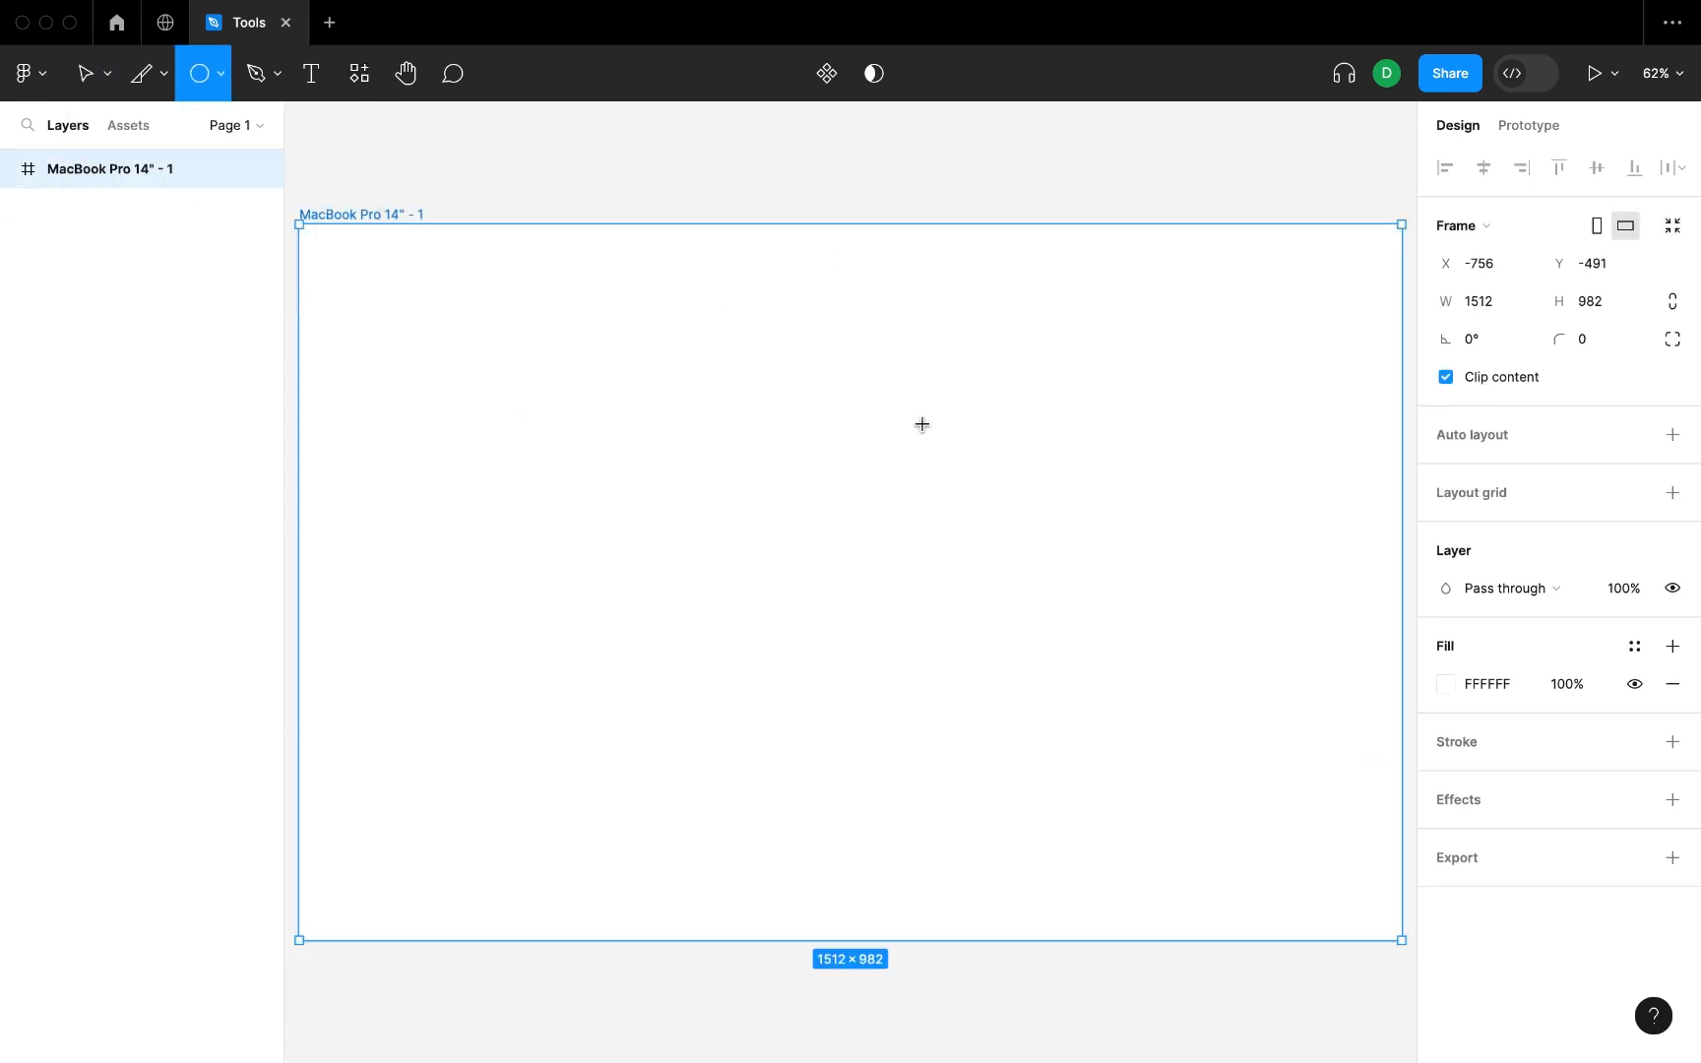
pyautogui.moveTo(798, 407)
pyautogui.mouseDown()
pyautogui.moveTo(1001, 598)
pyautogui.moveTo(1071, 702)
pyautogui.moveTo(980, 585)
pyautogui.mouseUp()
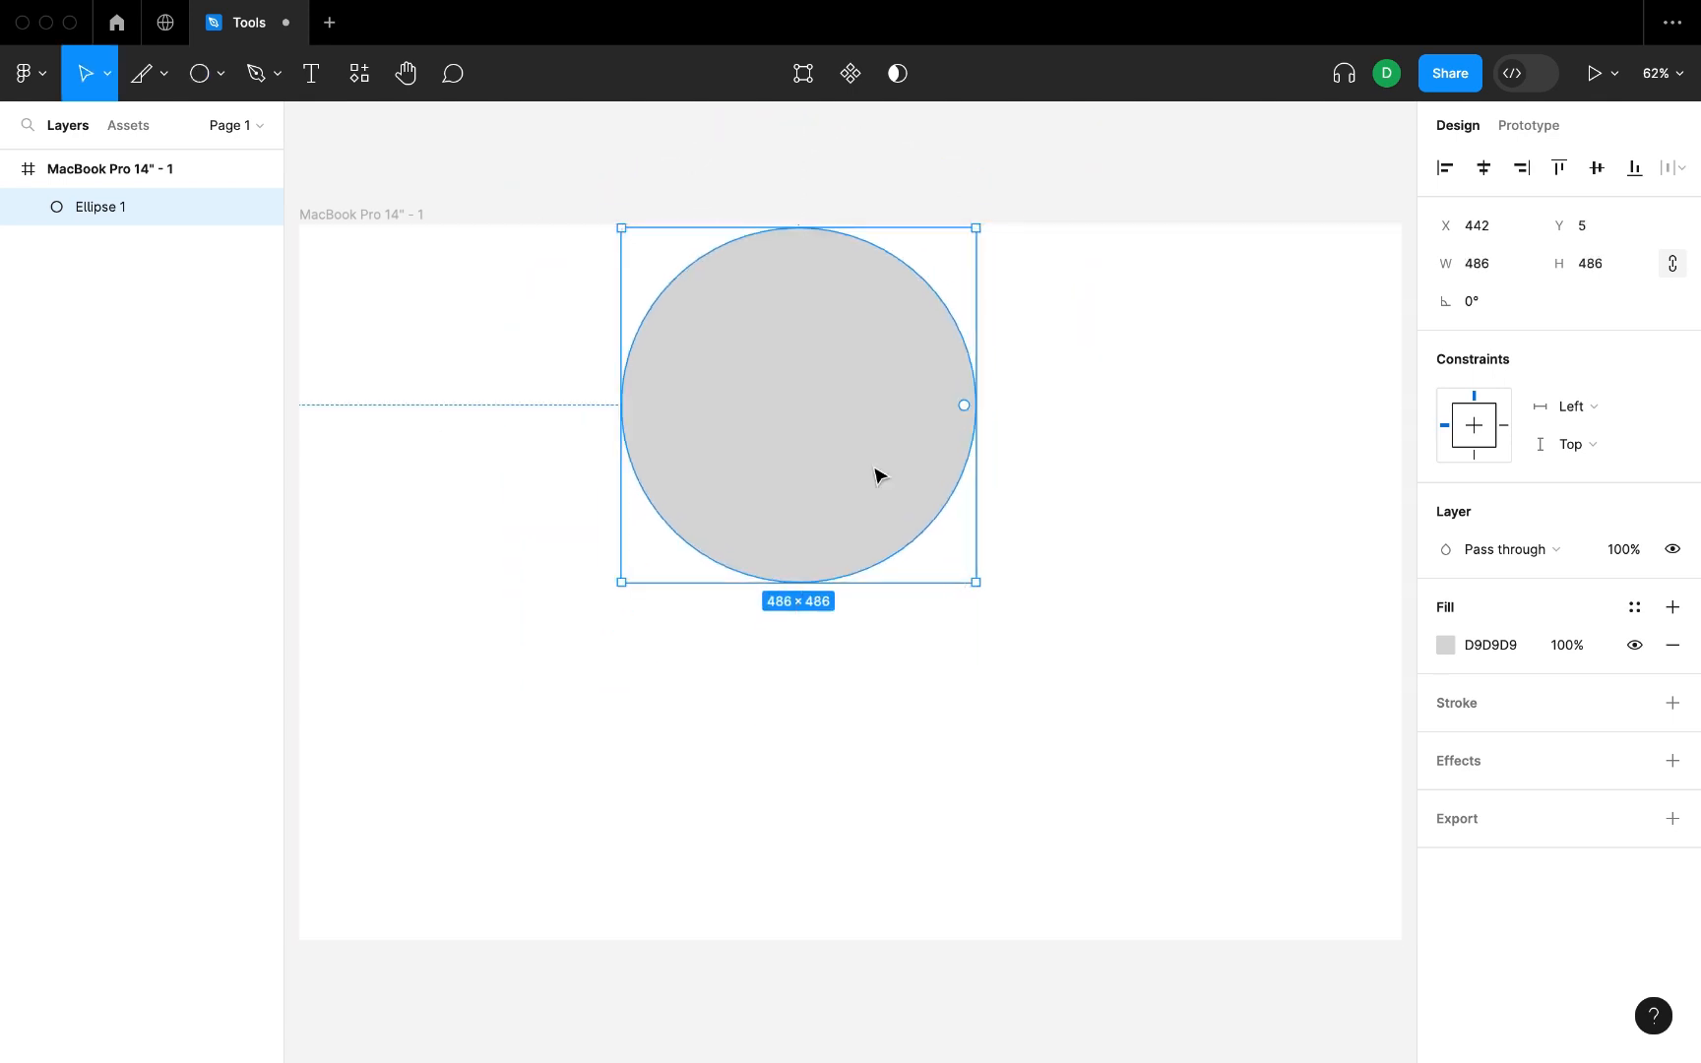
pyautogui.moveTo(876, 474); pyautogui.dragTo(1212, 630)
pyautogui.click(607, 315)
# Draw a rectangle about 349 × 333 in the left part of the frame and round its corners to a radius of about 89.
pyautogui.click(220, 74)
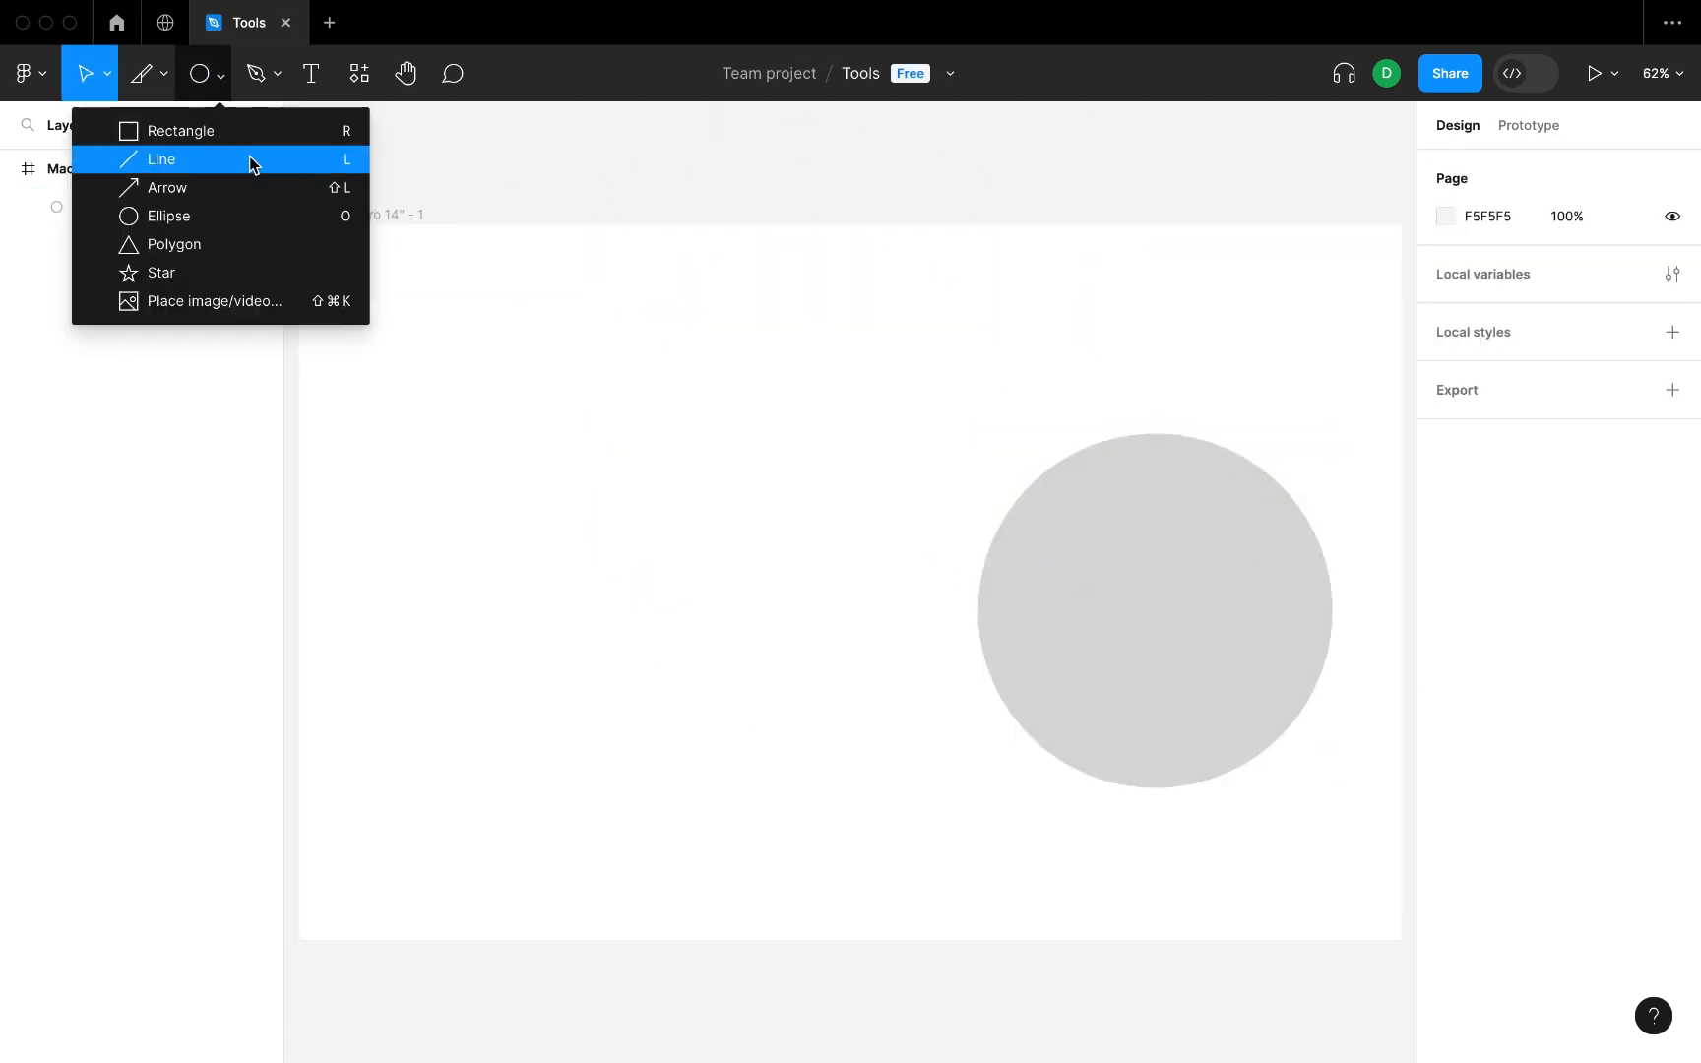
pyautogui.click(242, 140)
pyautogui.moveTo(348, 347); pyautogui.dragTo(602, 591)
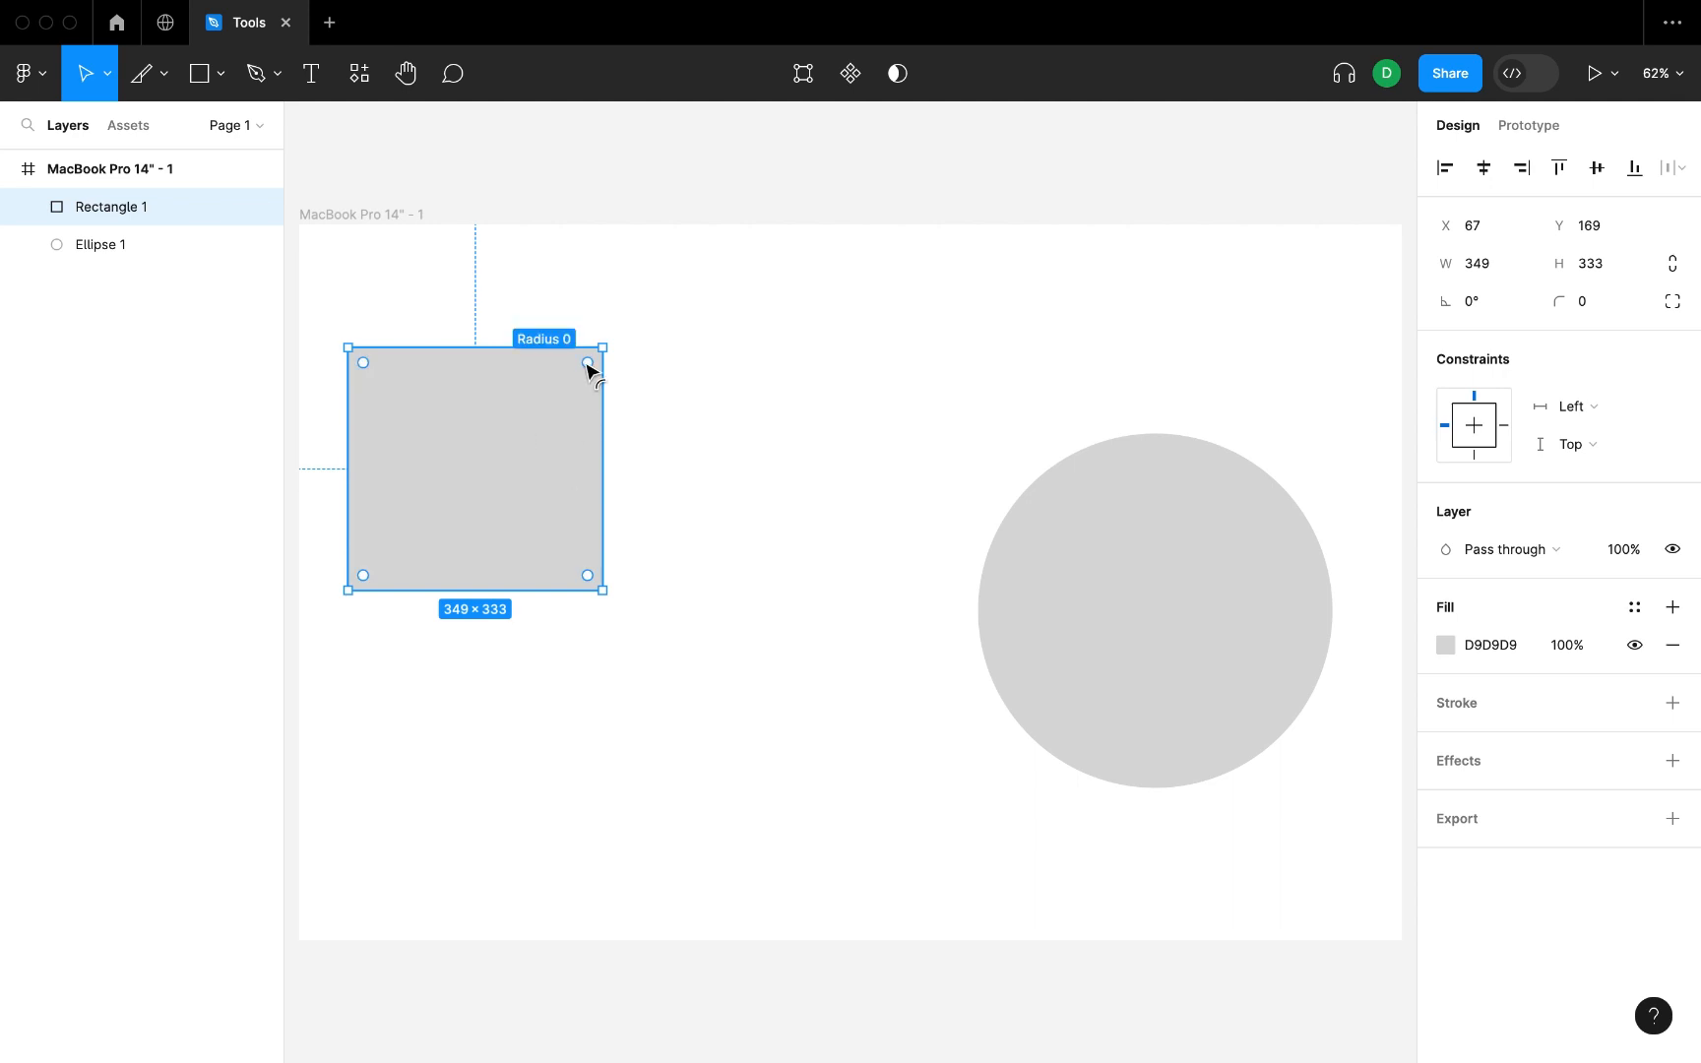
pyautogui.moveTo(589, 368); pyautogui.dragTo(581, 445)
pyautogui.click(783, 402)
# Cut the circle down to a 25% arc, leaving its lower-right quarter.
pyautogui.click(1210, 586)
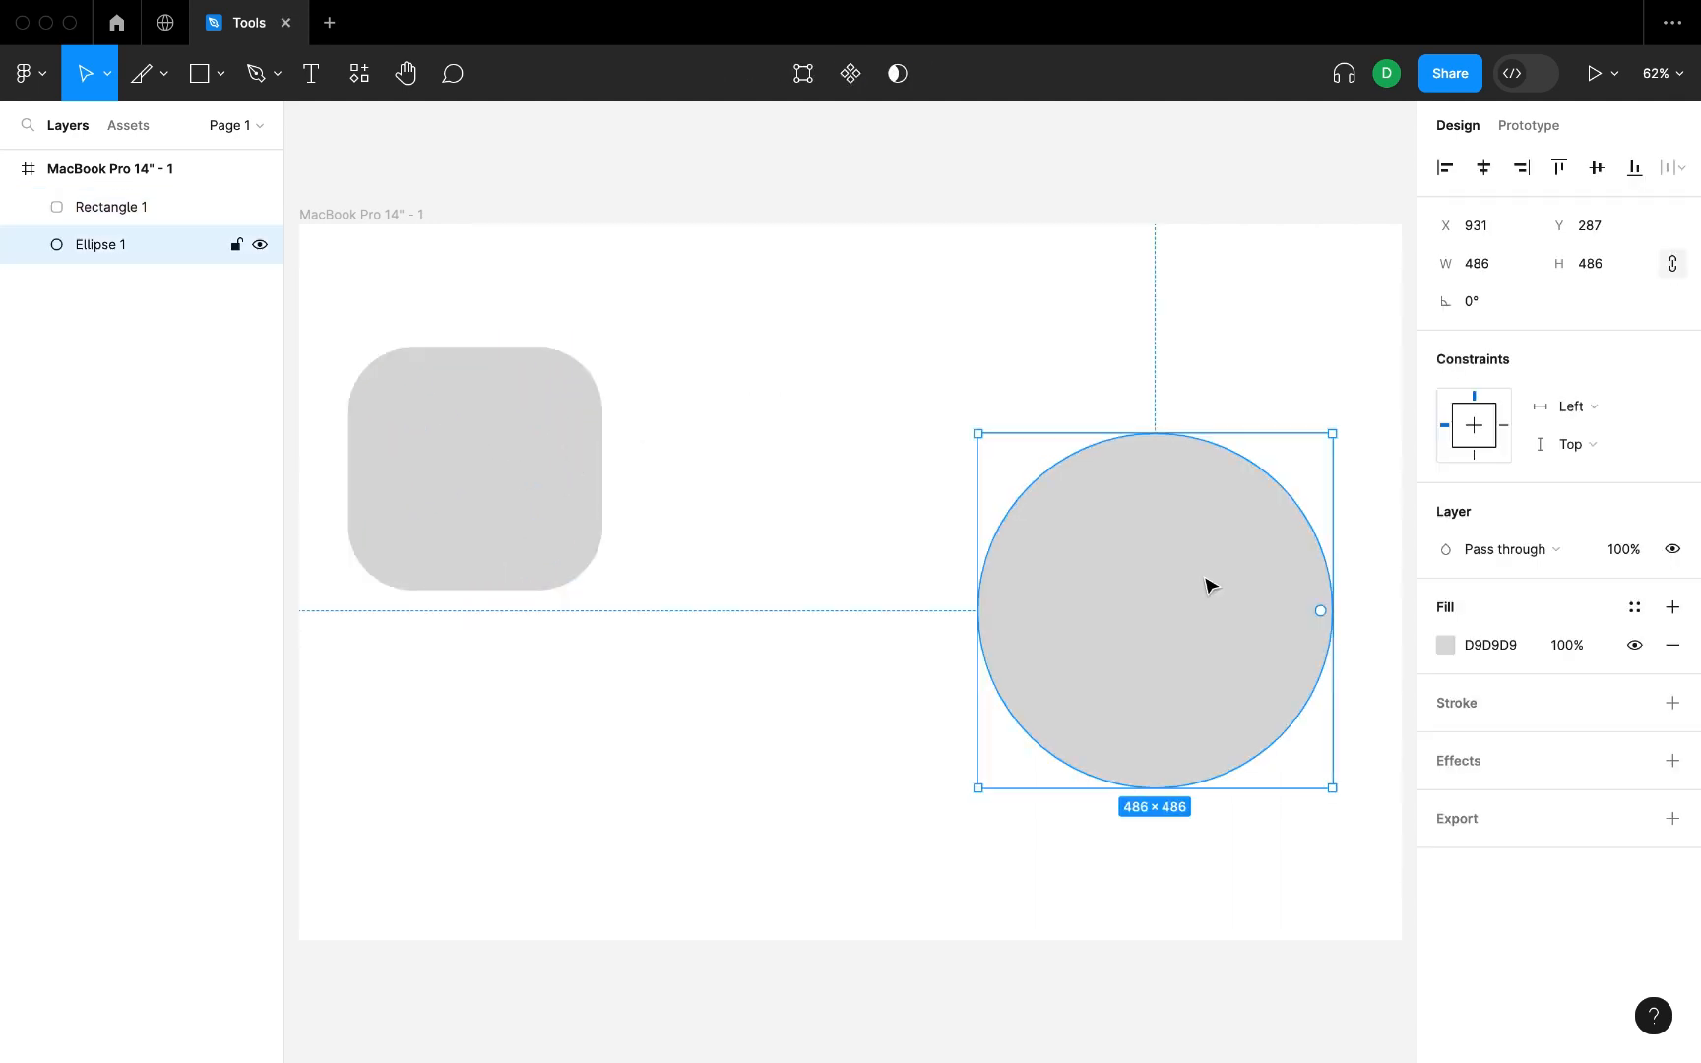
pyautogui.moveTo(1319, 610); pyautogui.dragTo(1155, 645)
pyautogui.click(771, 744)
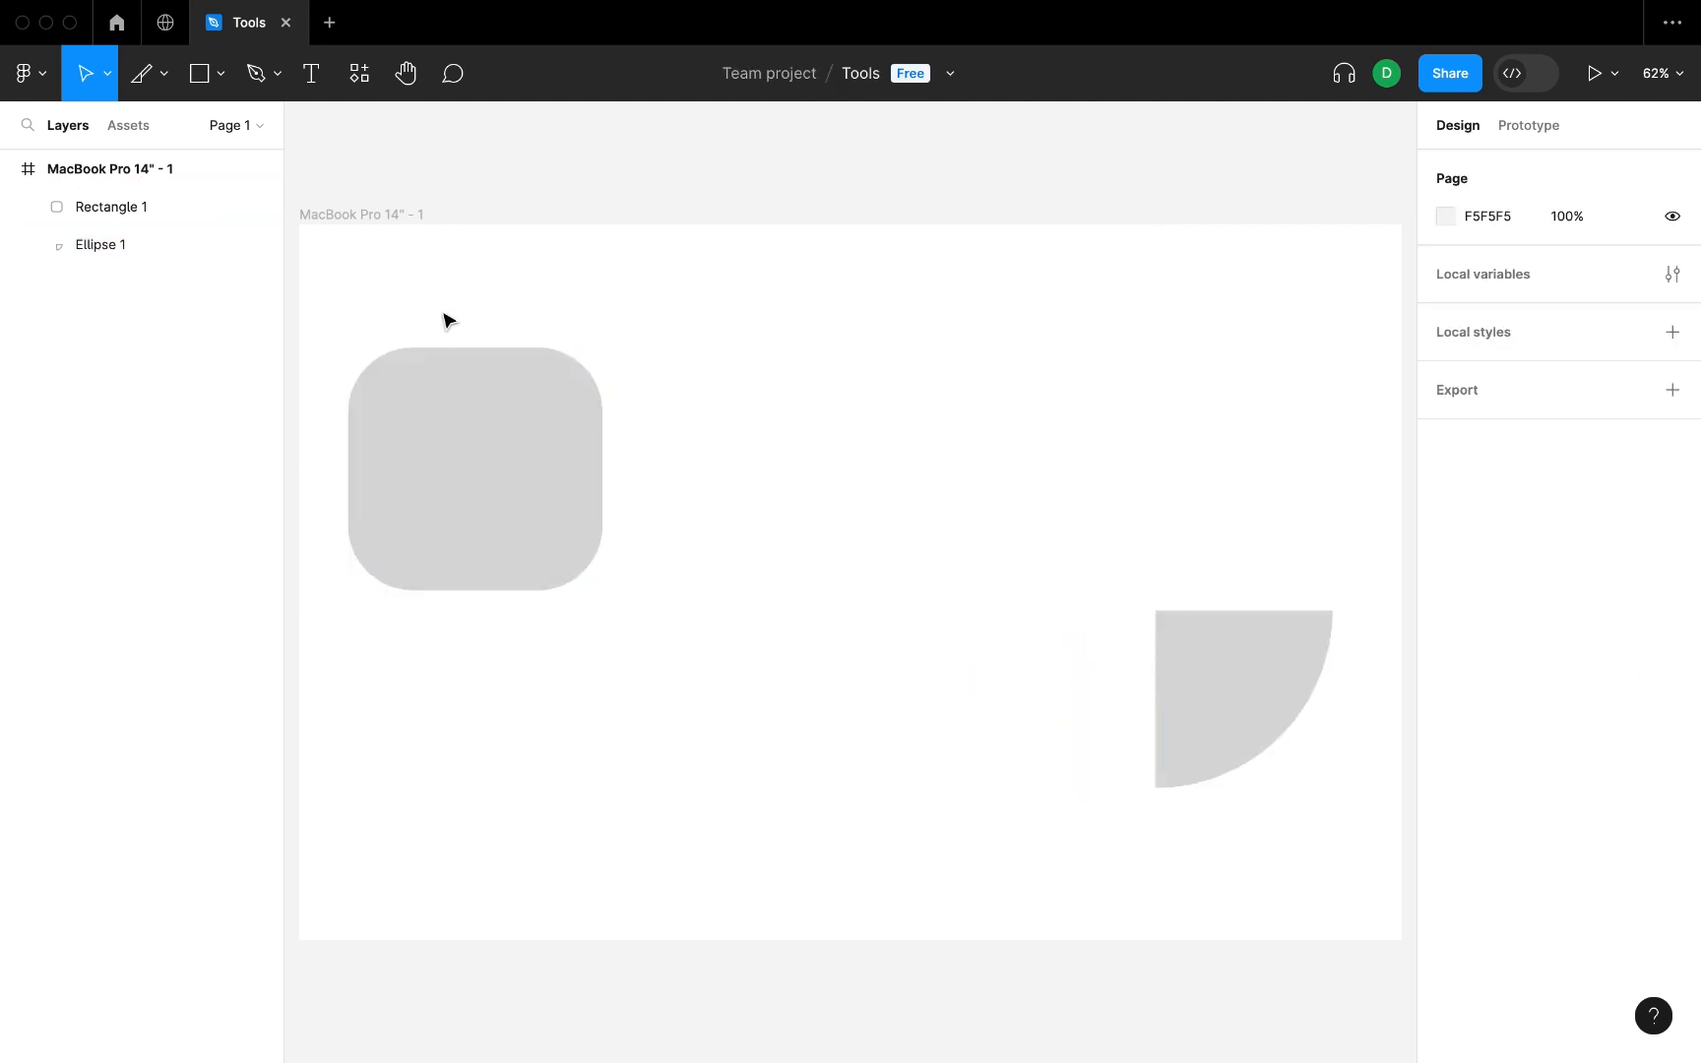
# Duplicate the quarter circle and place the copy directly beside the original on its left.
pyautogui.click(220, 73)
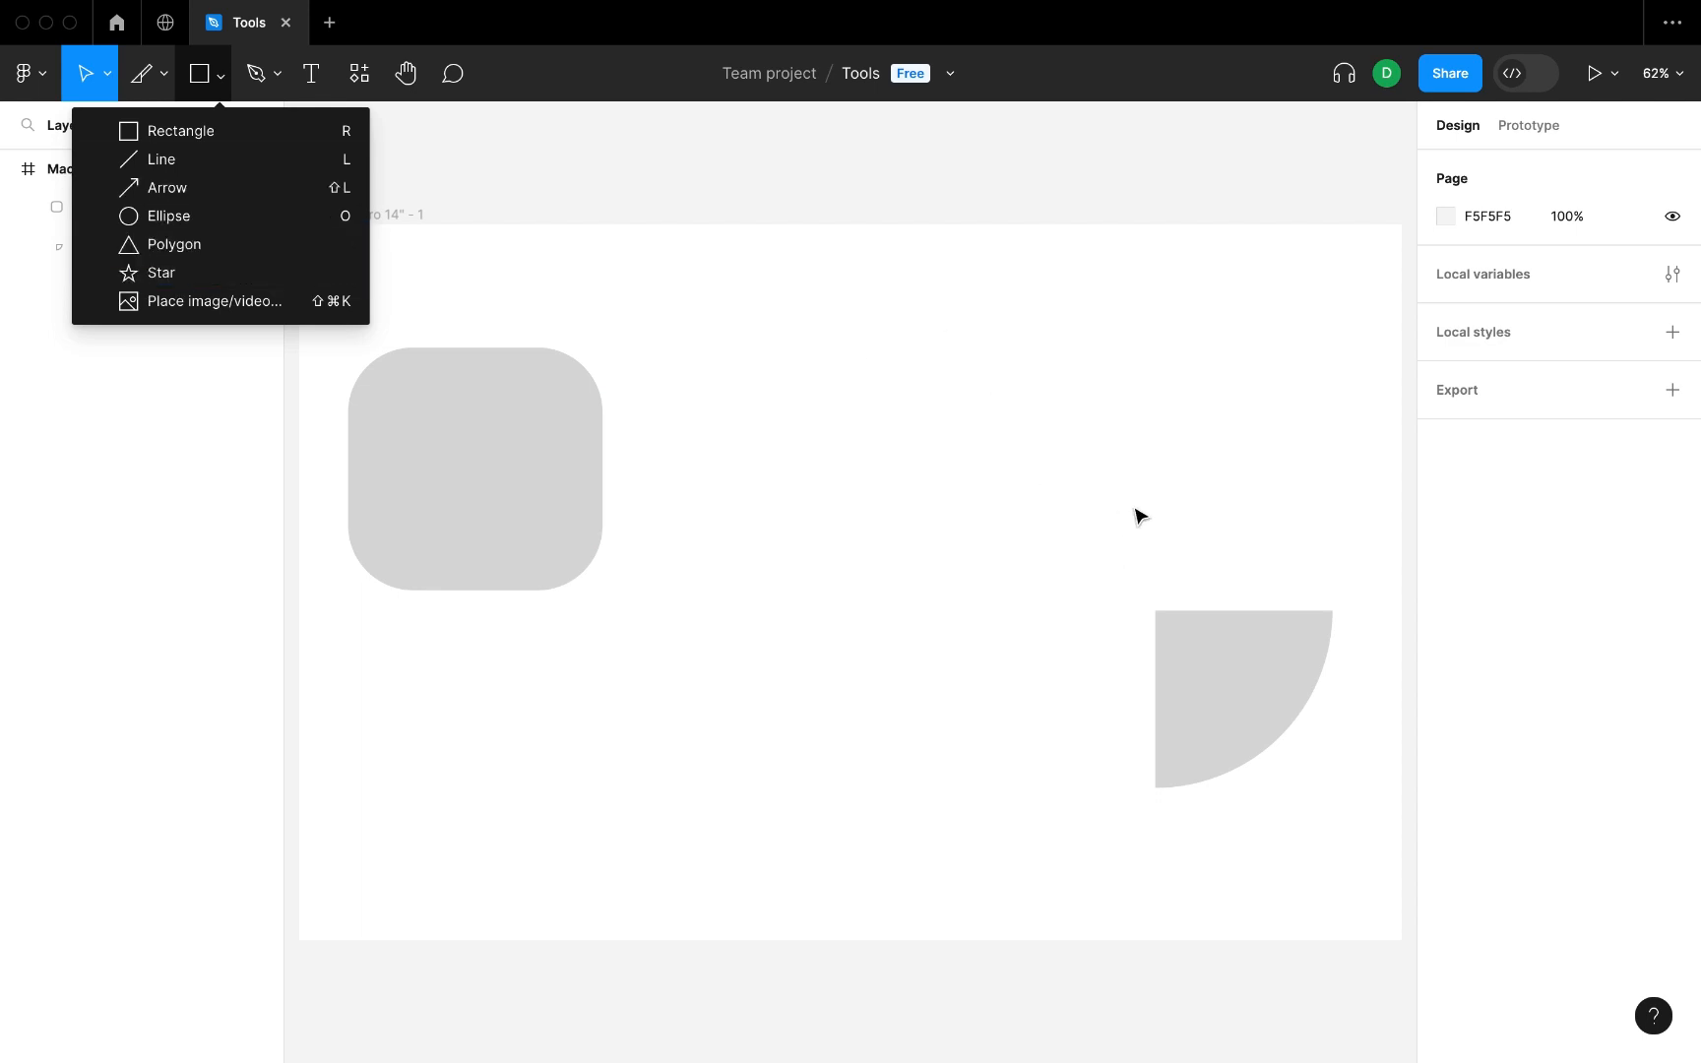
pyautogui.click(1253, 679)
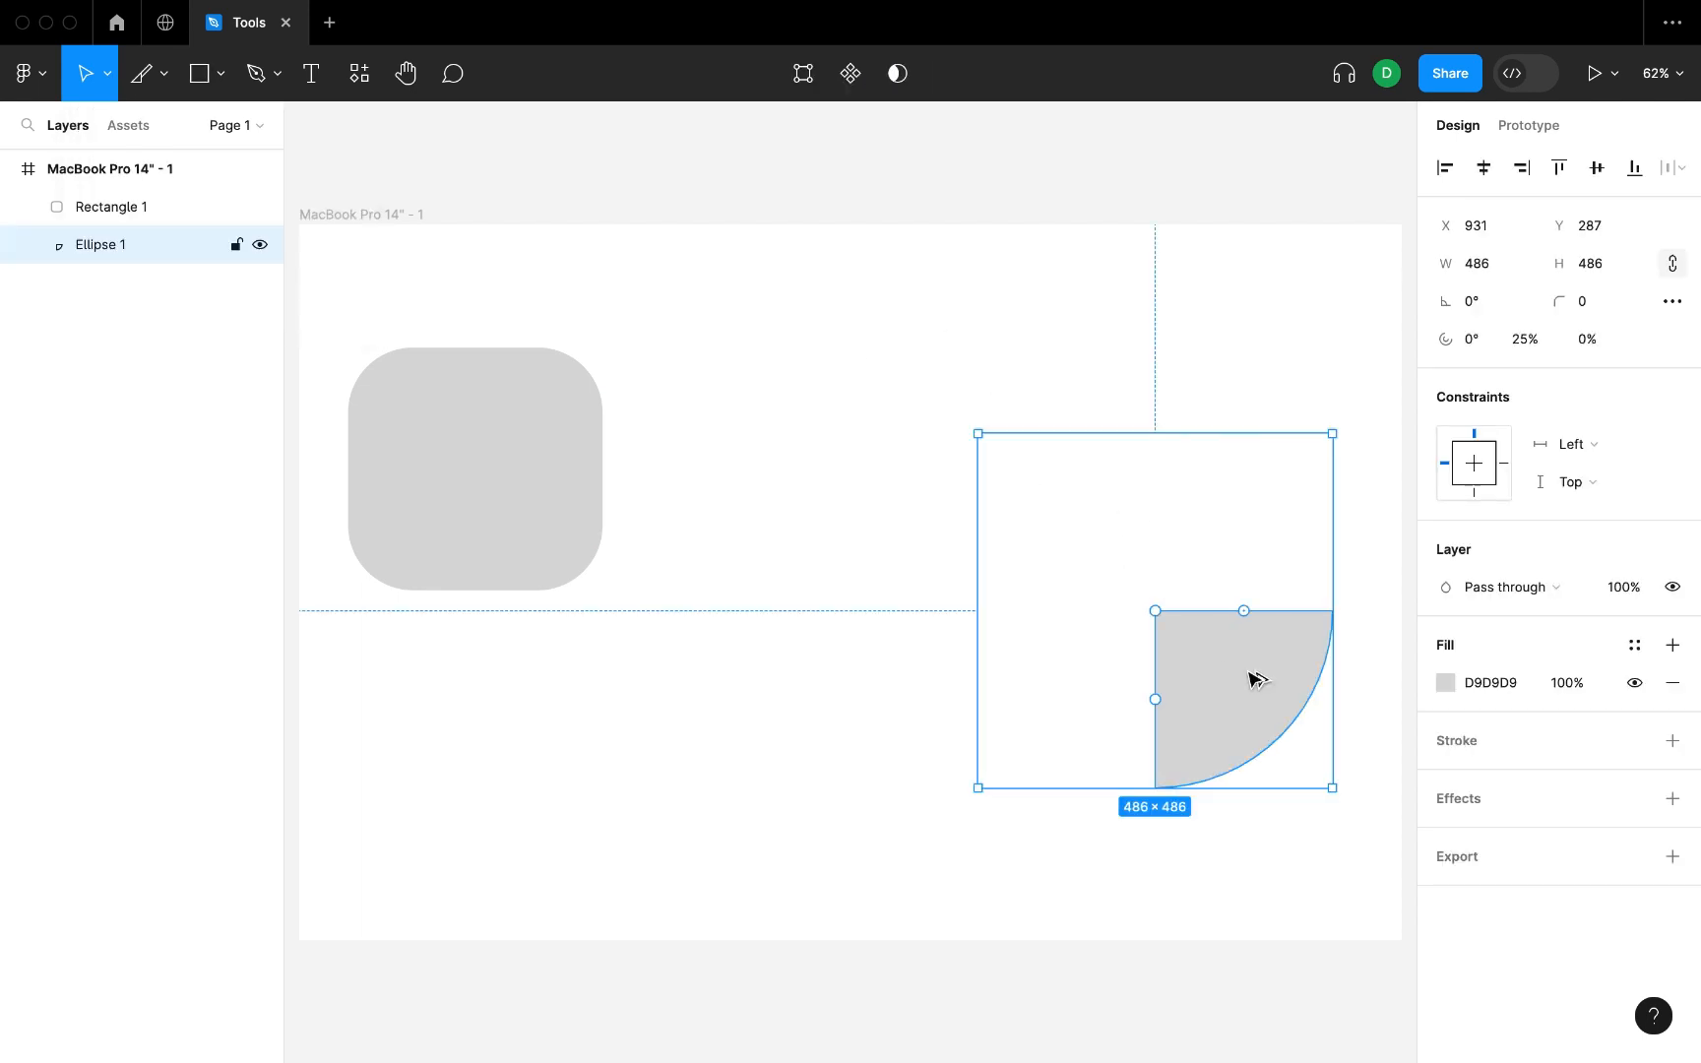
pyautogui.moveTo(1253, 679); pyautogui.dragTo(1058, 670)
pyautogui.click(995, 889)
pyautogui.click(1216, 701)
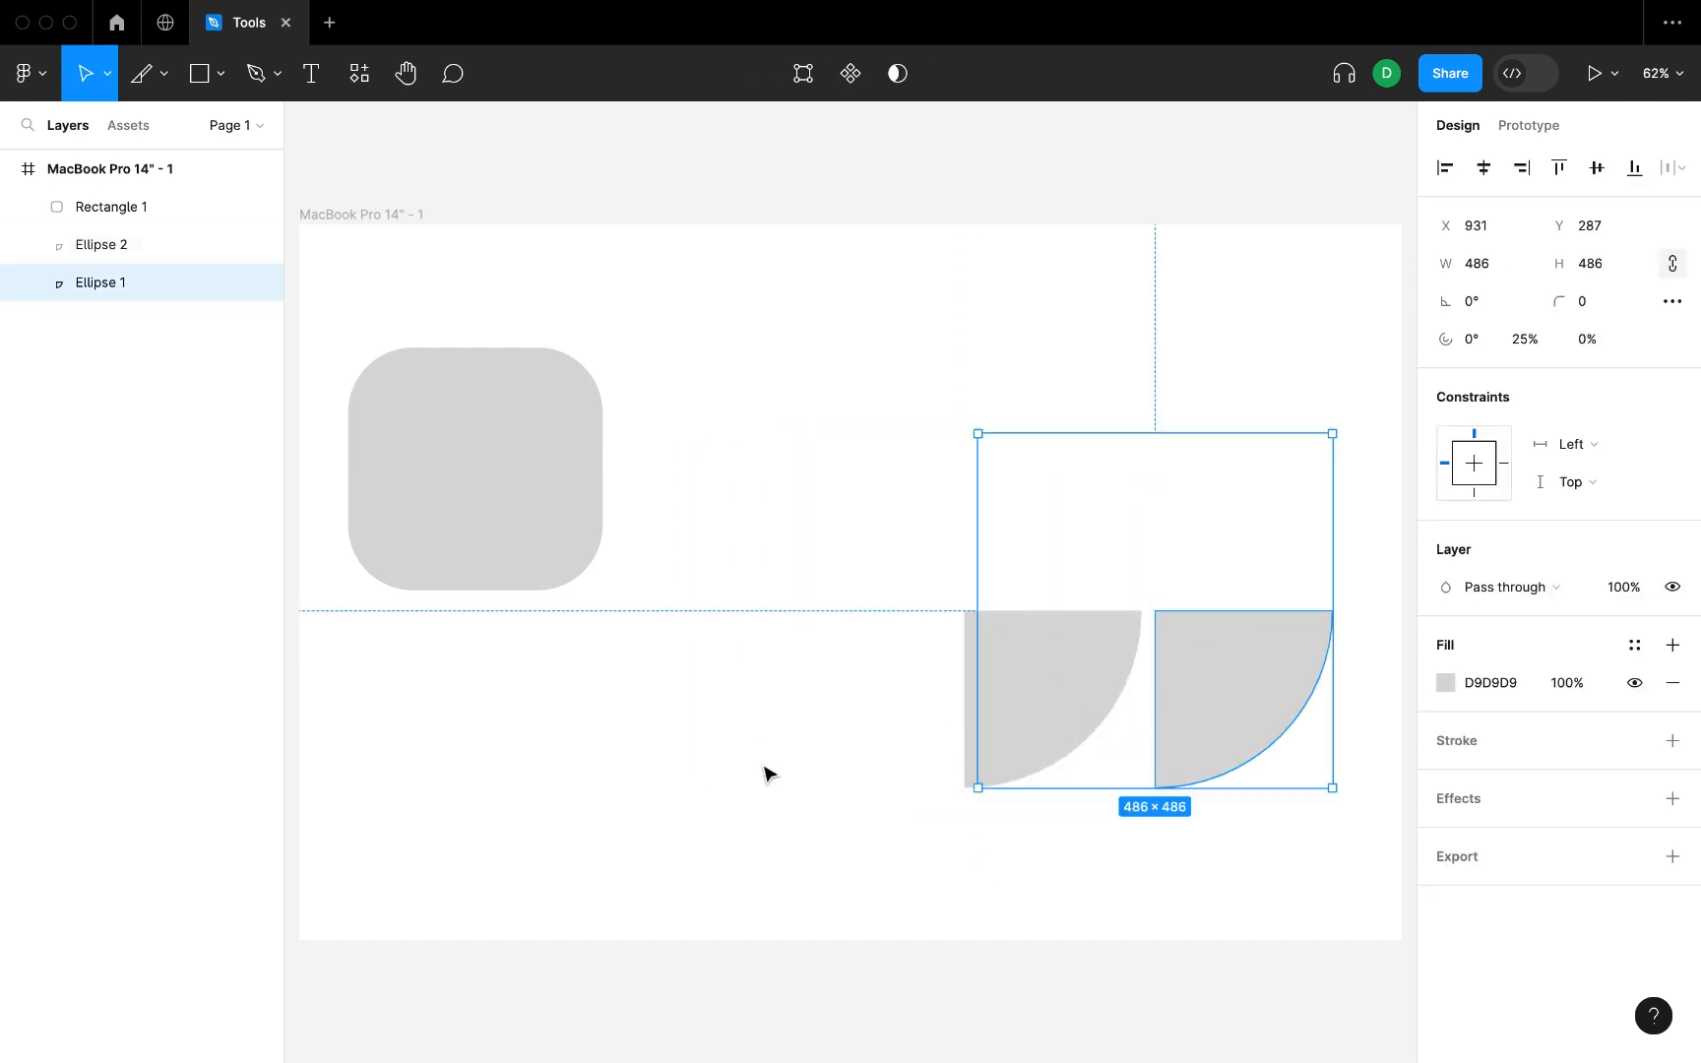
pyautogui.click(767, 774)
# Move the rounded rectangle to the frame's upper-left corner and shrink it to about 57 × 55.
pyautogui.click(467, 455)
pyautogui.rightClick(473, 413)
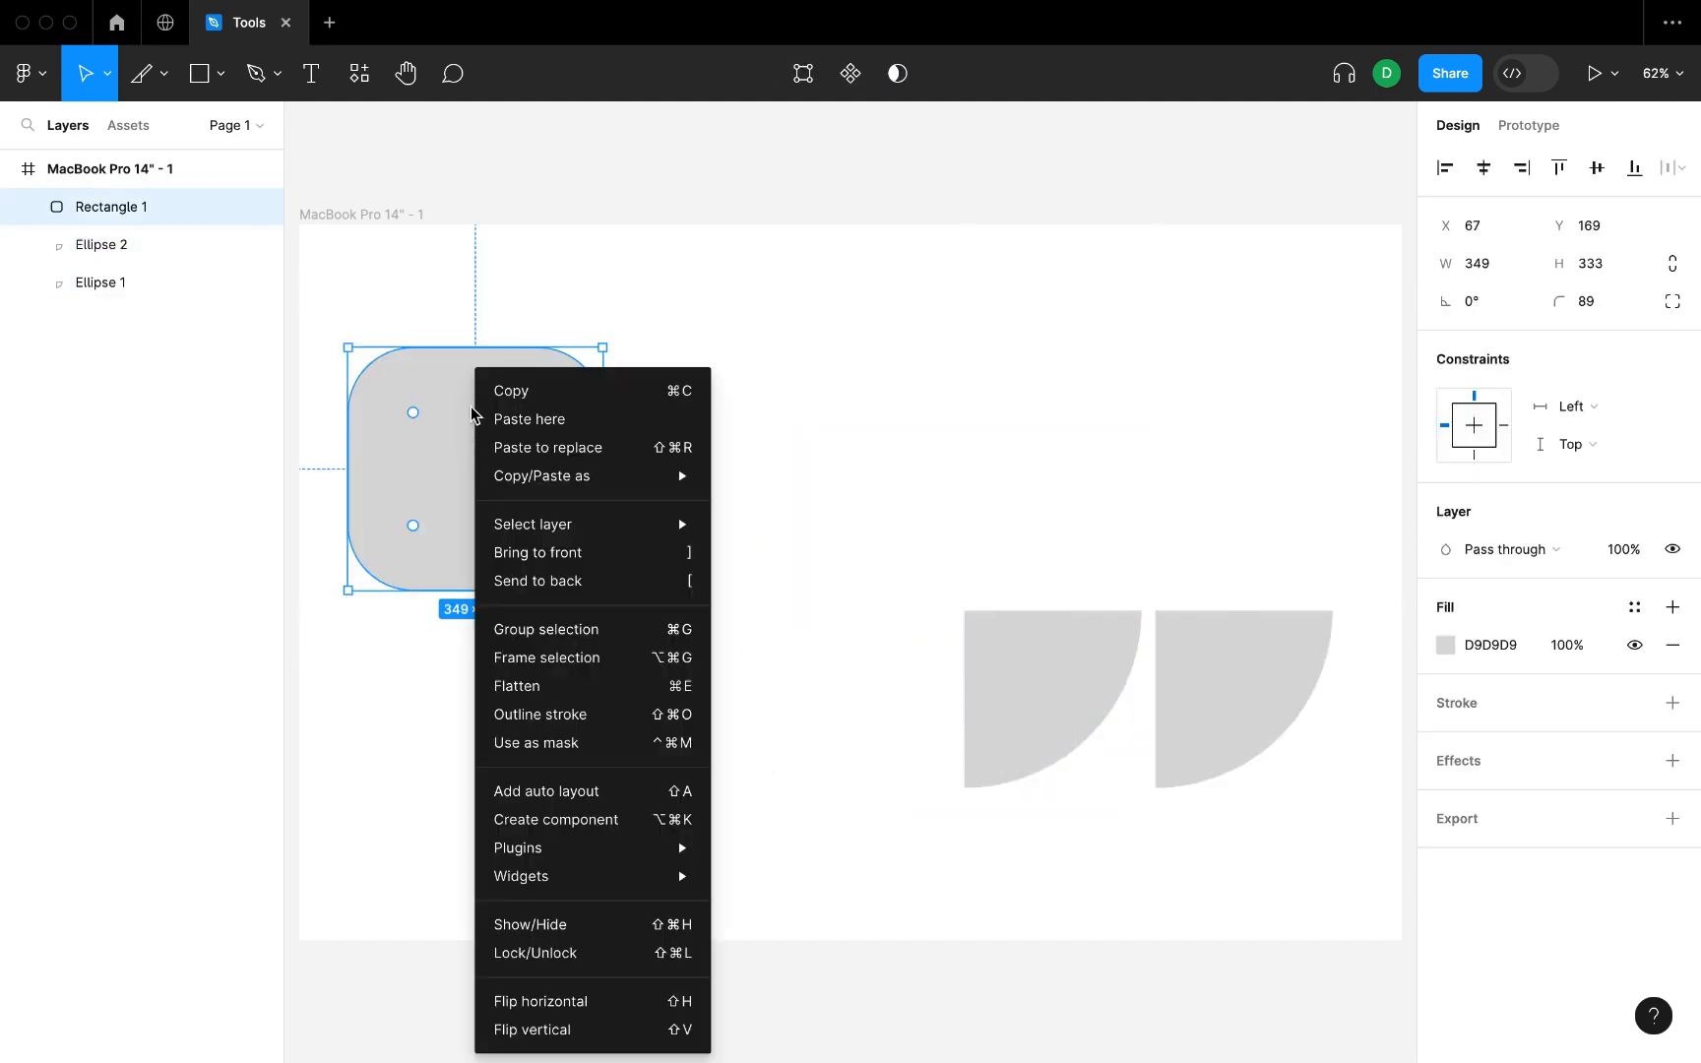
pyautogui.click(463, 423)
pyautogui.moveTo(455, 438); pyautogui.dragTo(441, 372)
pyautogui.click(678, 674)
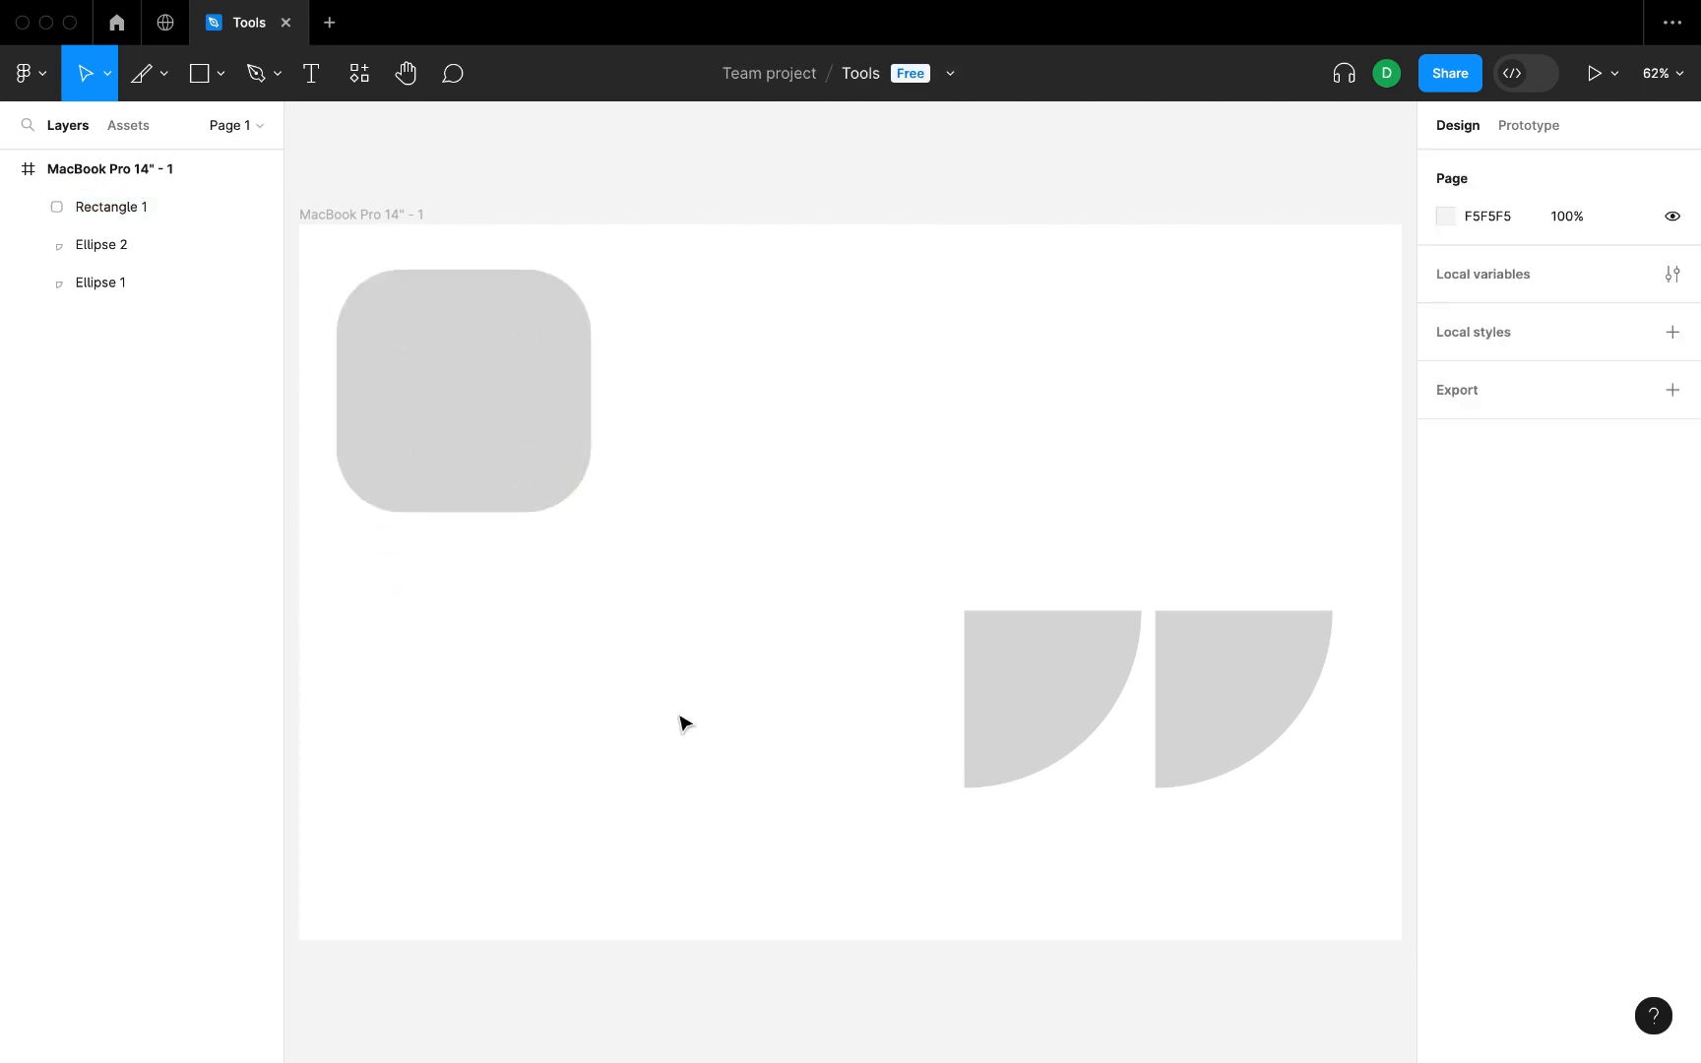
pyautogui.click(517, 429)
pyautogui.moveTo(591, 510); pyautogui.dragTo(364, 287)
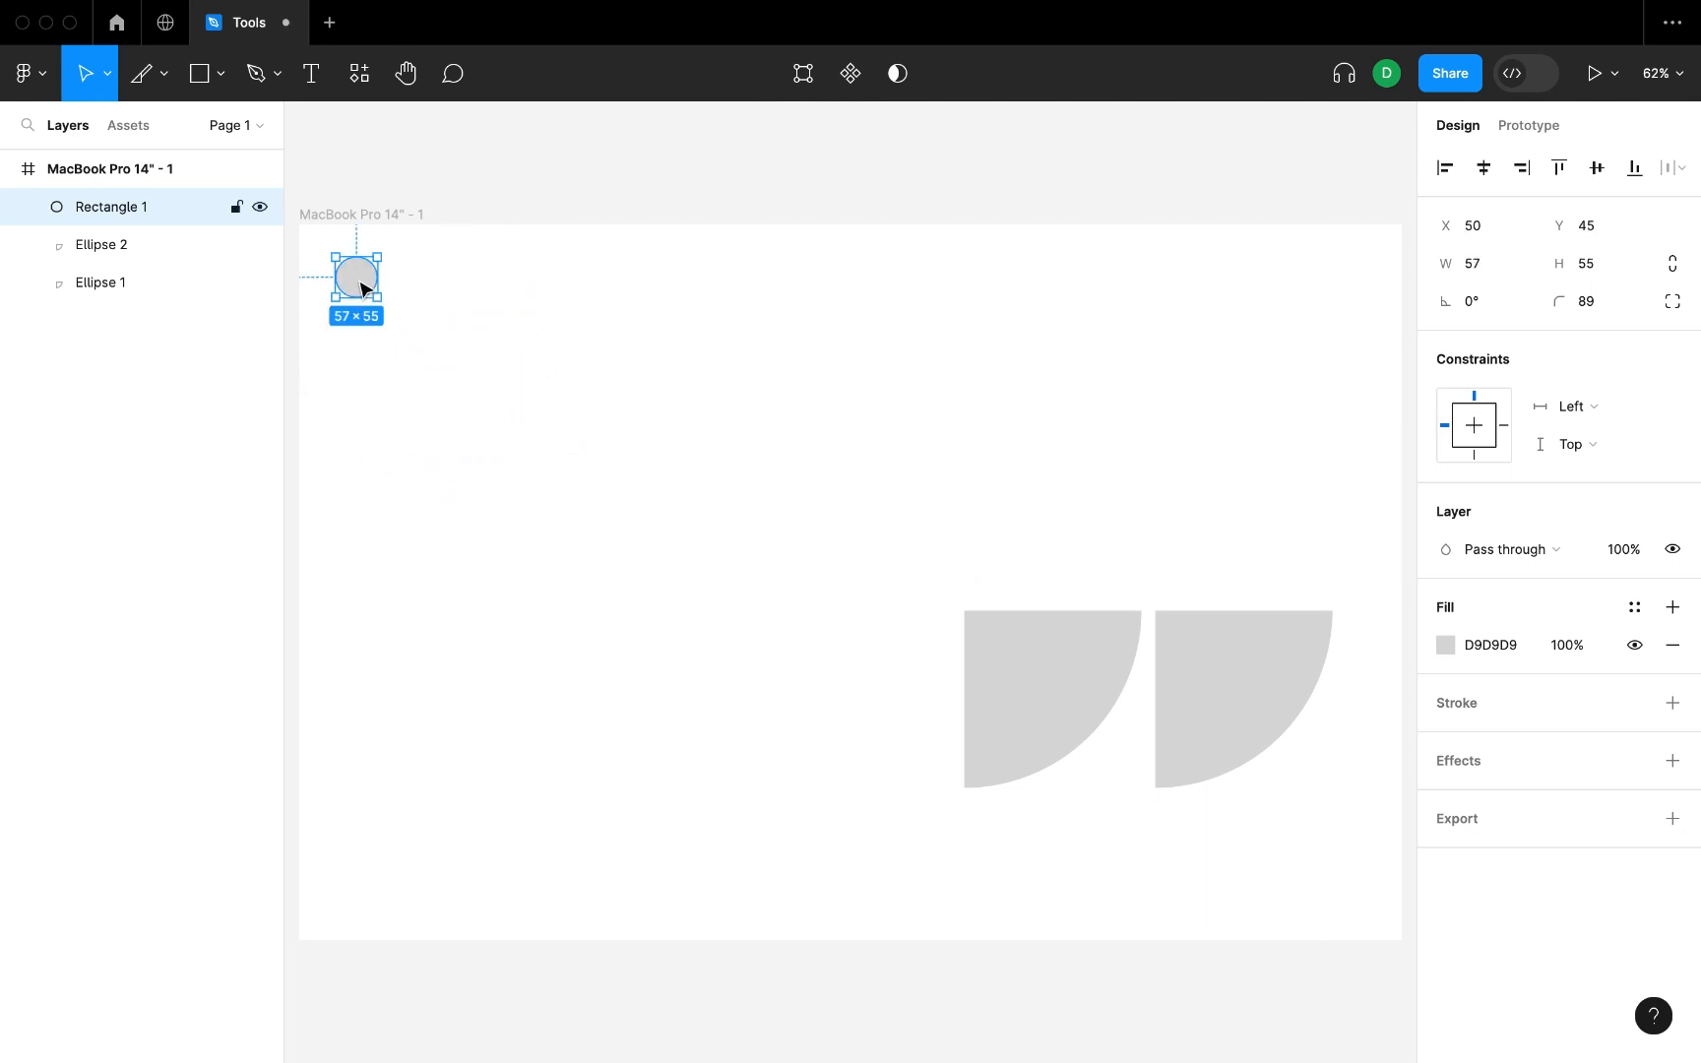
# Draw a closed four-point shape with the Pen tool in the frame's upper middle, curving its right-hand side.
pyautogui.click(272, 80)
pyautogui.click(540, 374)
pyautogui.moveTo(692, 450); pyautogui.dragTo(742, 461)
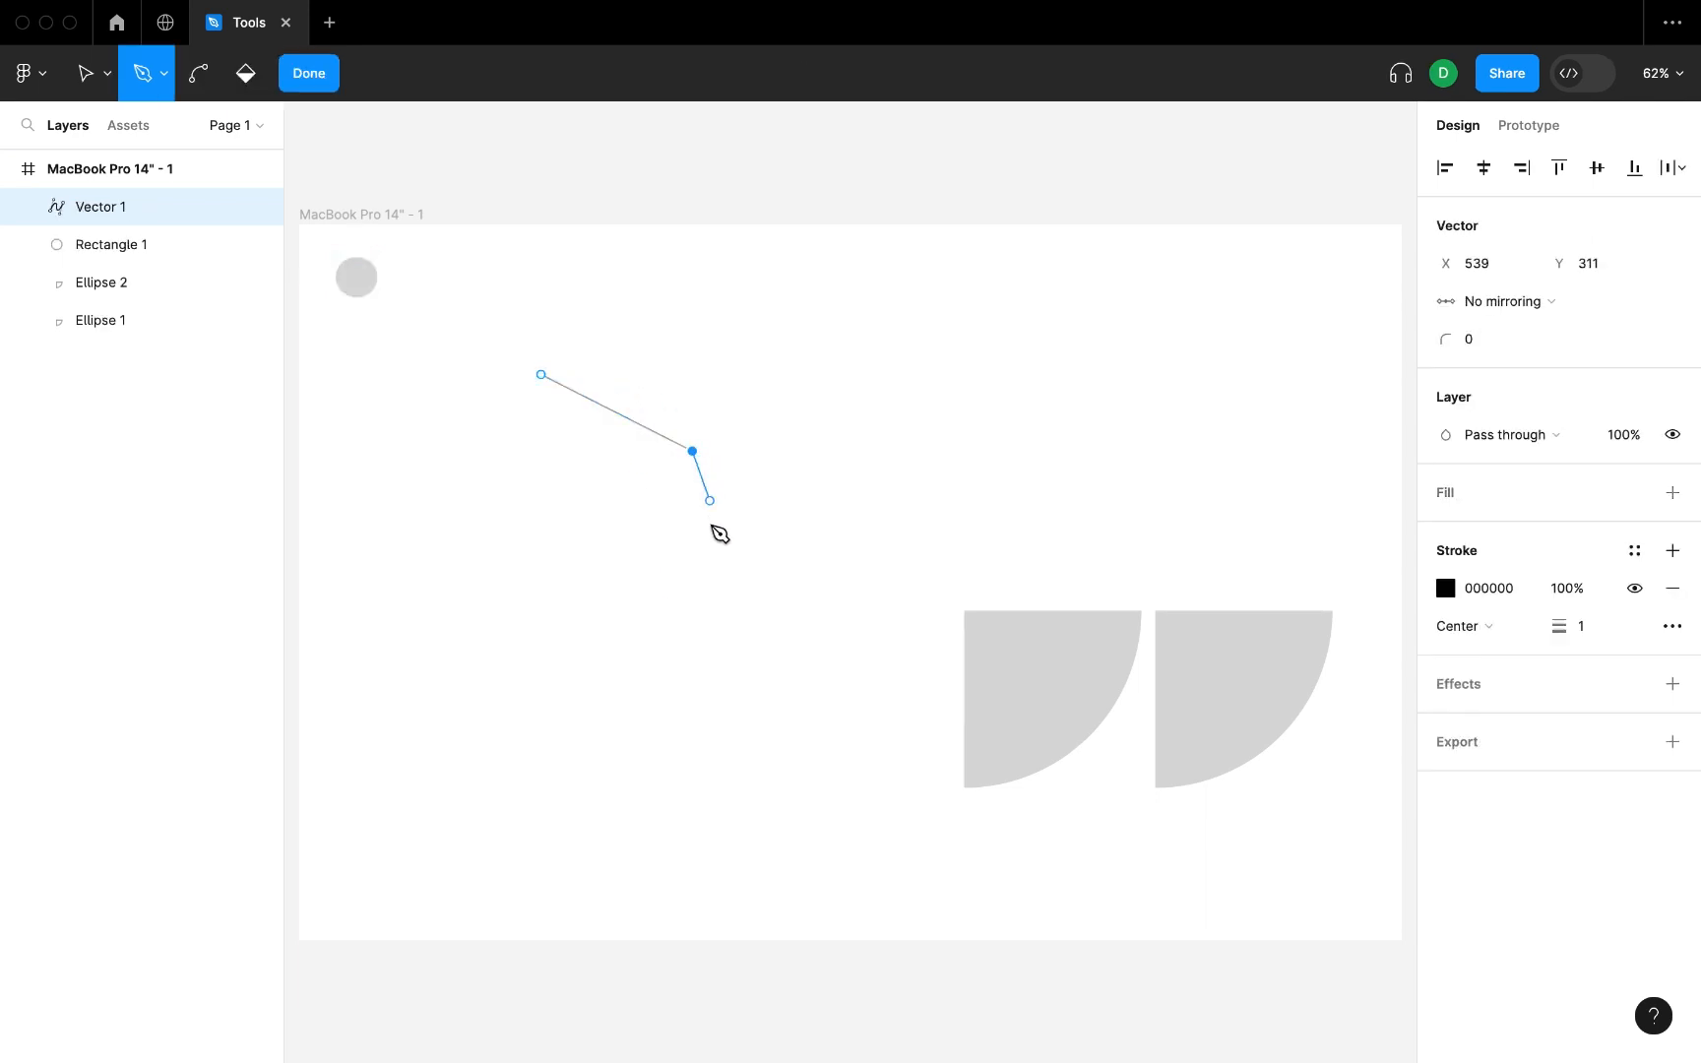
pyautogui.moveTo(707, 542)
pyautogui.mouseDown()
pyautogui.moveTo(590, 624)
pyautogui.moveTo(569, 591)
pyautogui.moveTo(585, 562)
pyautogui.mouseUp()
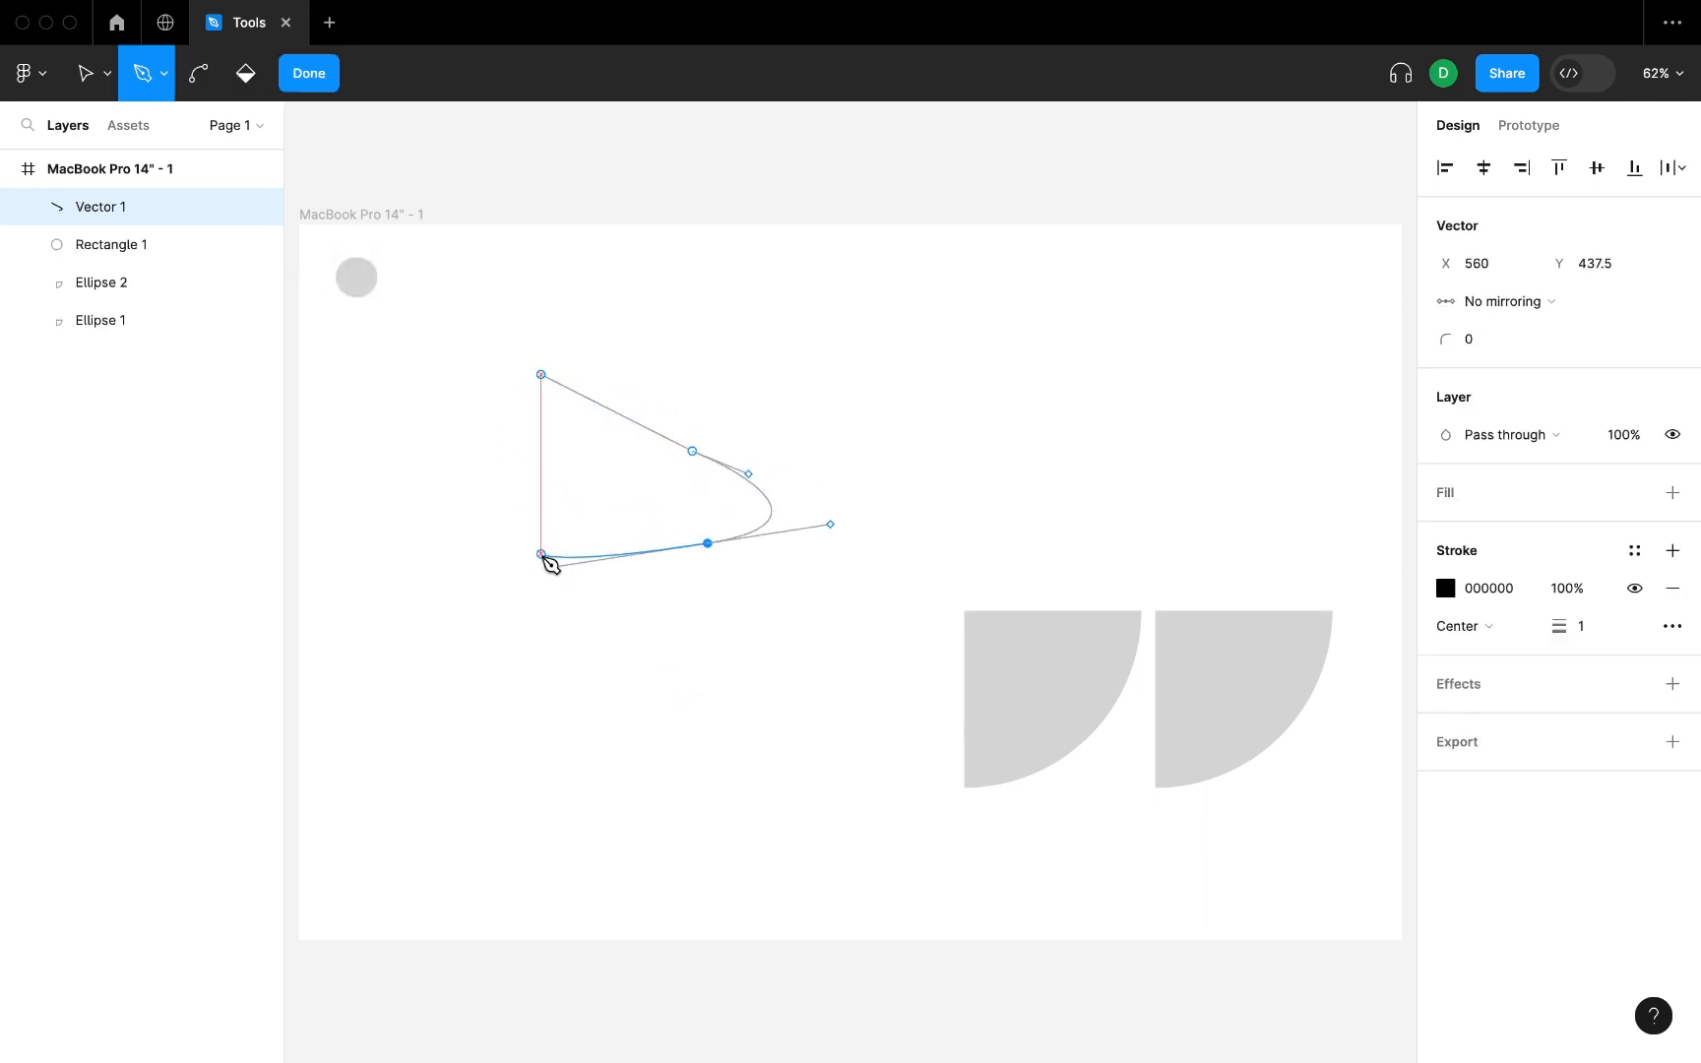
pyautogui.click(530, 564)
pyautogui.click(541, 375)
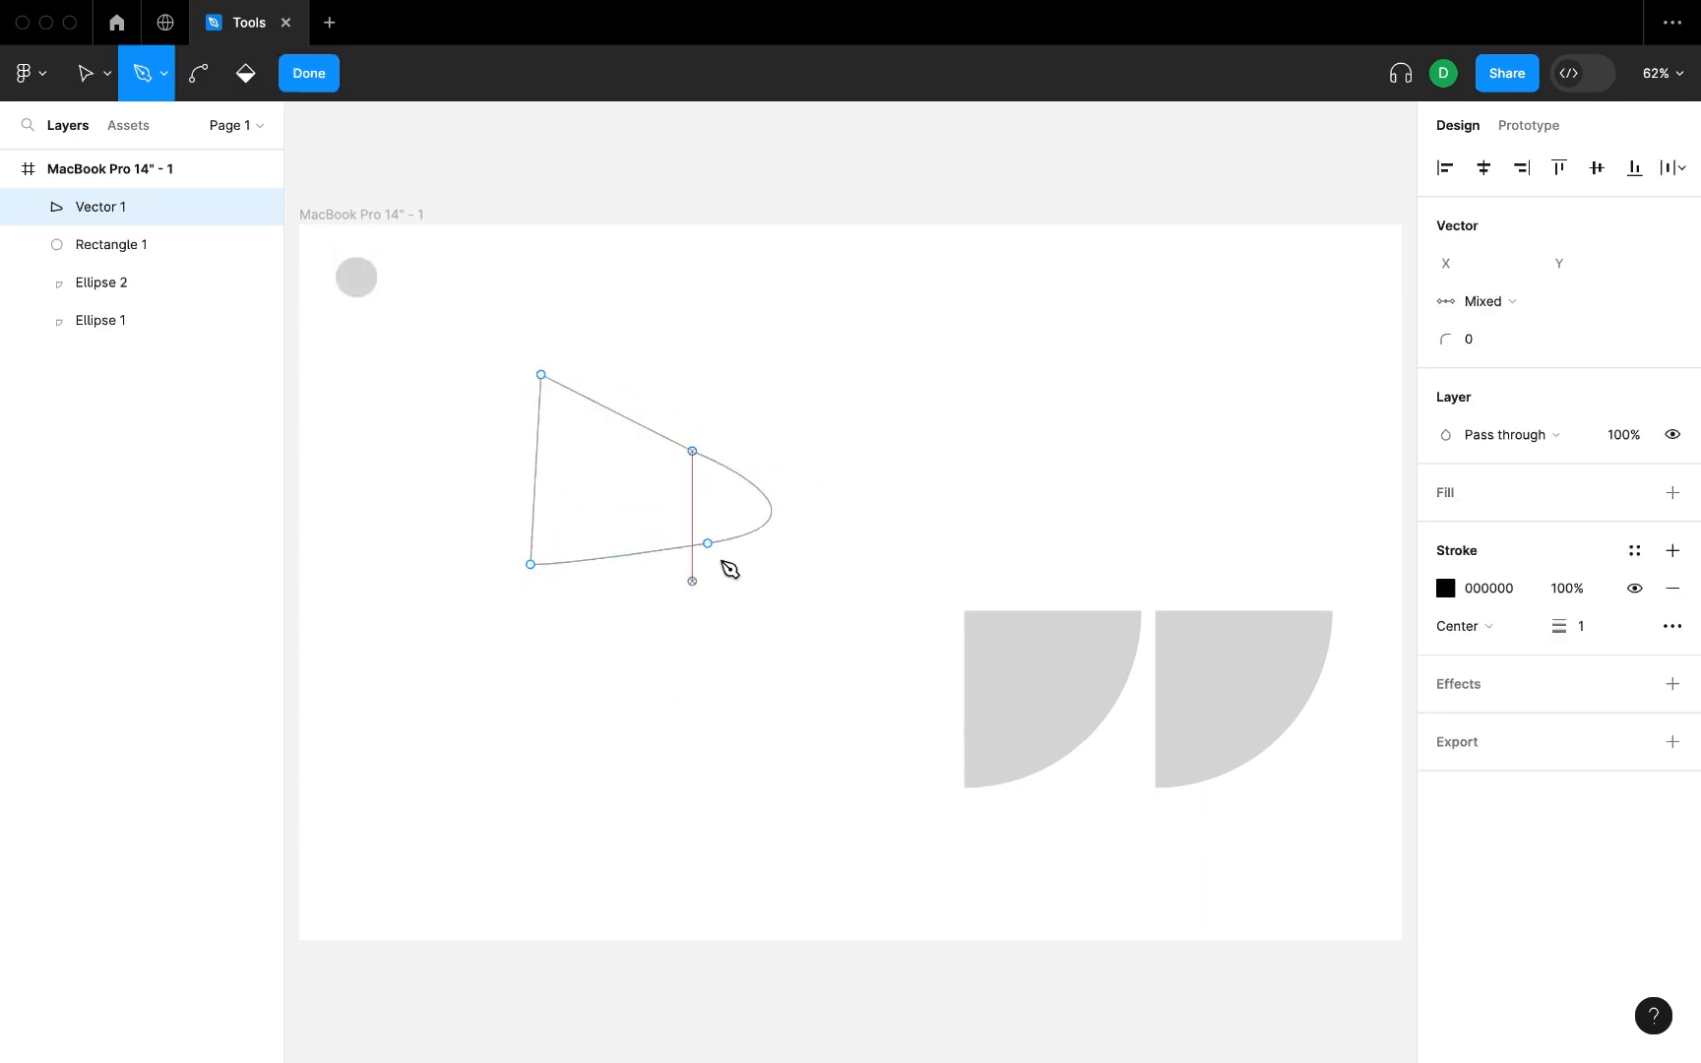
# Start a second pen path below the quarter circles, running from the frame's left edge to its right edge with curved end points.
pyautogui.click(291, 858)
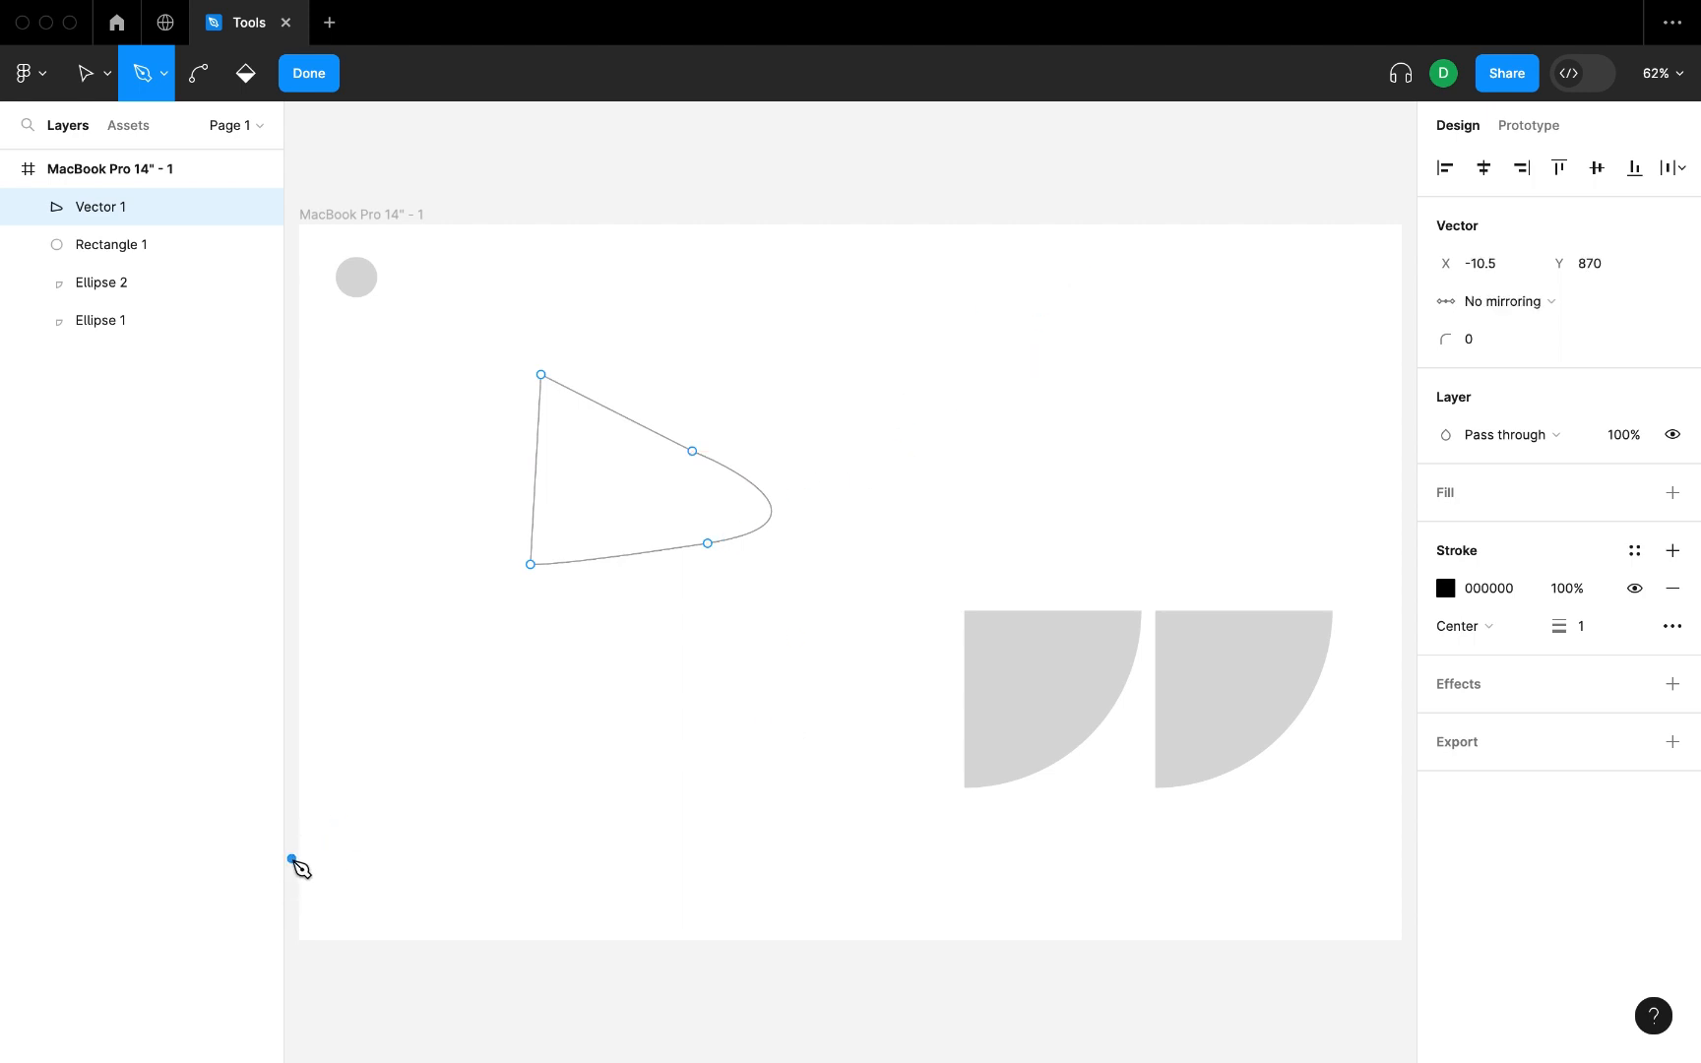
pyautogui.click(668, 848)
pyautogui.click(958, 807)
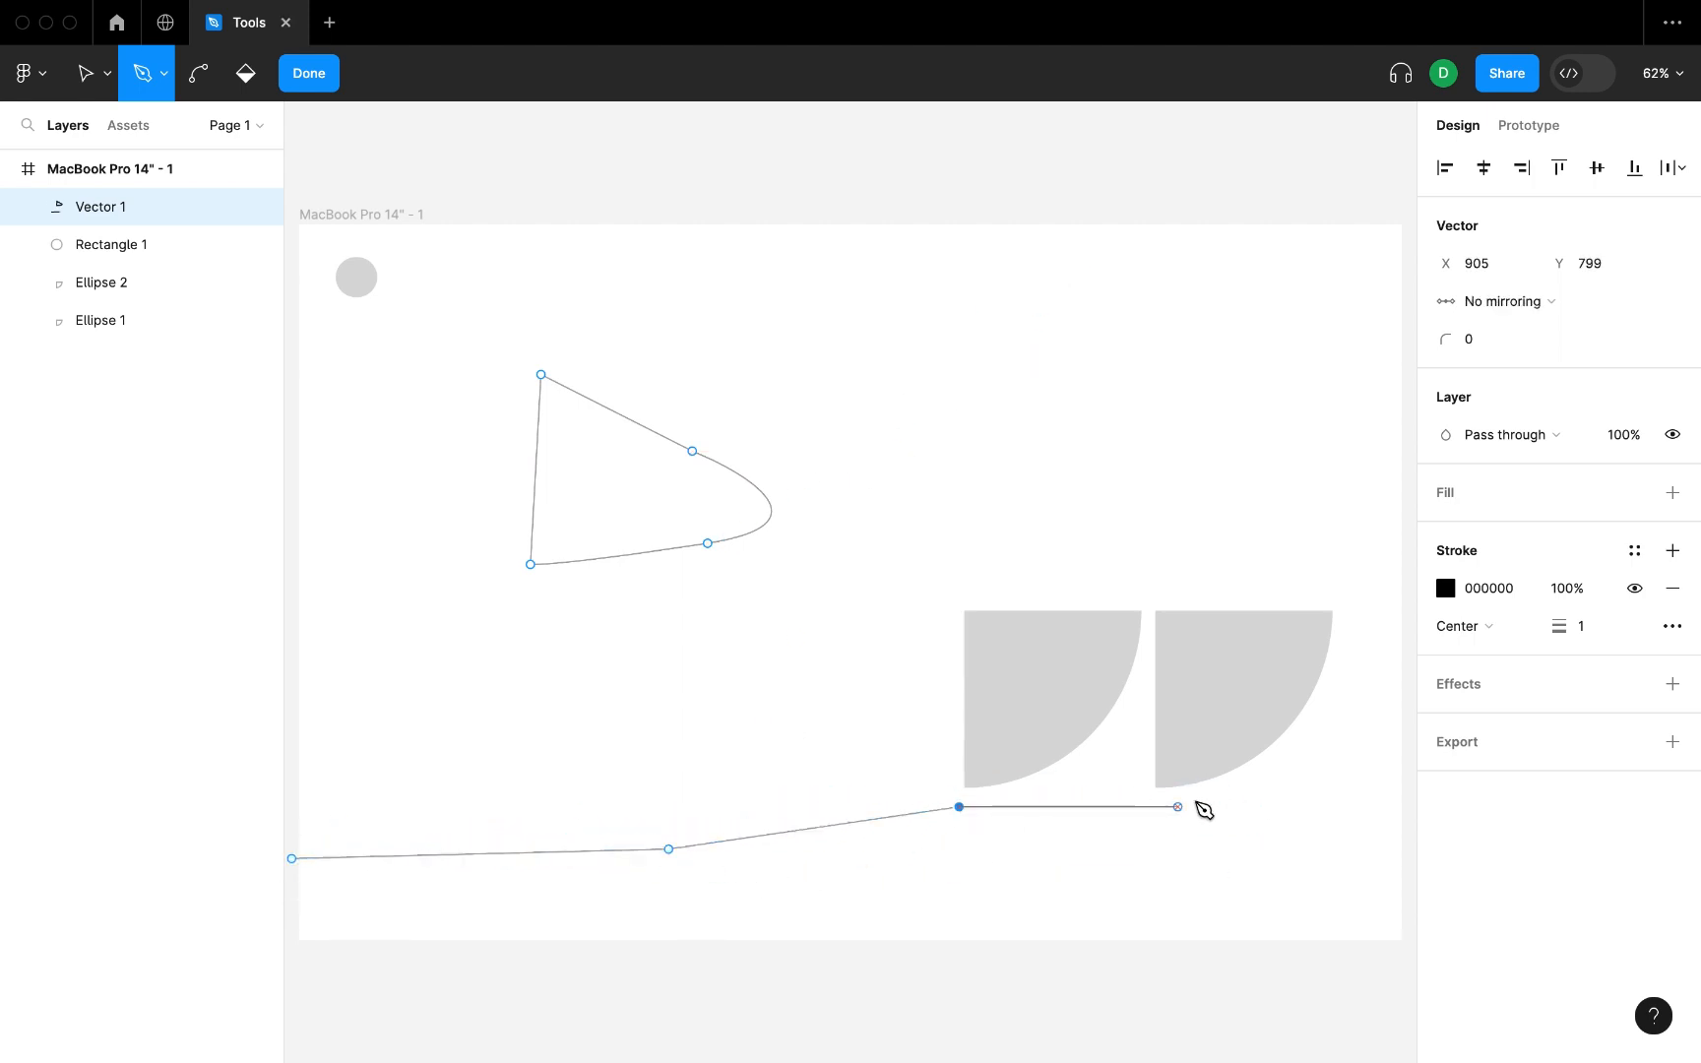
pyautogui.moveTo(1287, 797); pyautogui.dragTo(1324, 817)
pyautogui.moveTo(1394, 870); pyautogui.dragTo(1420, 877)
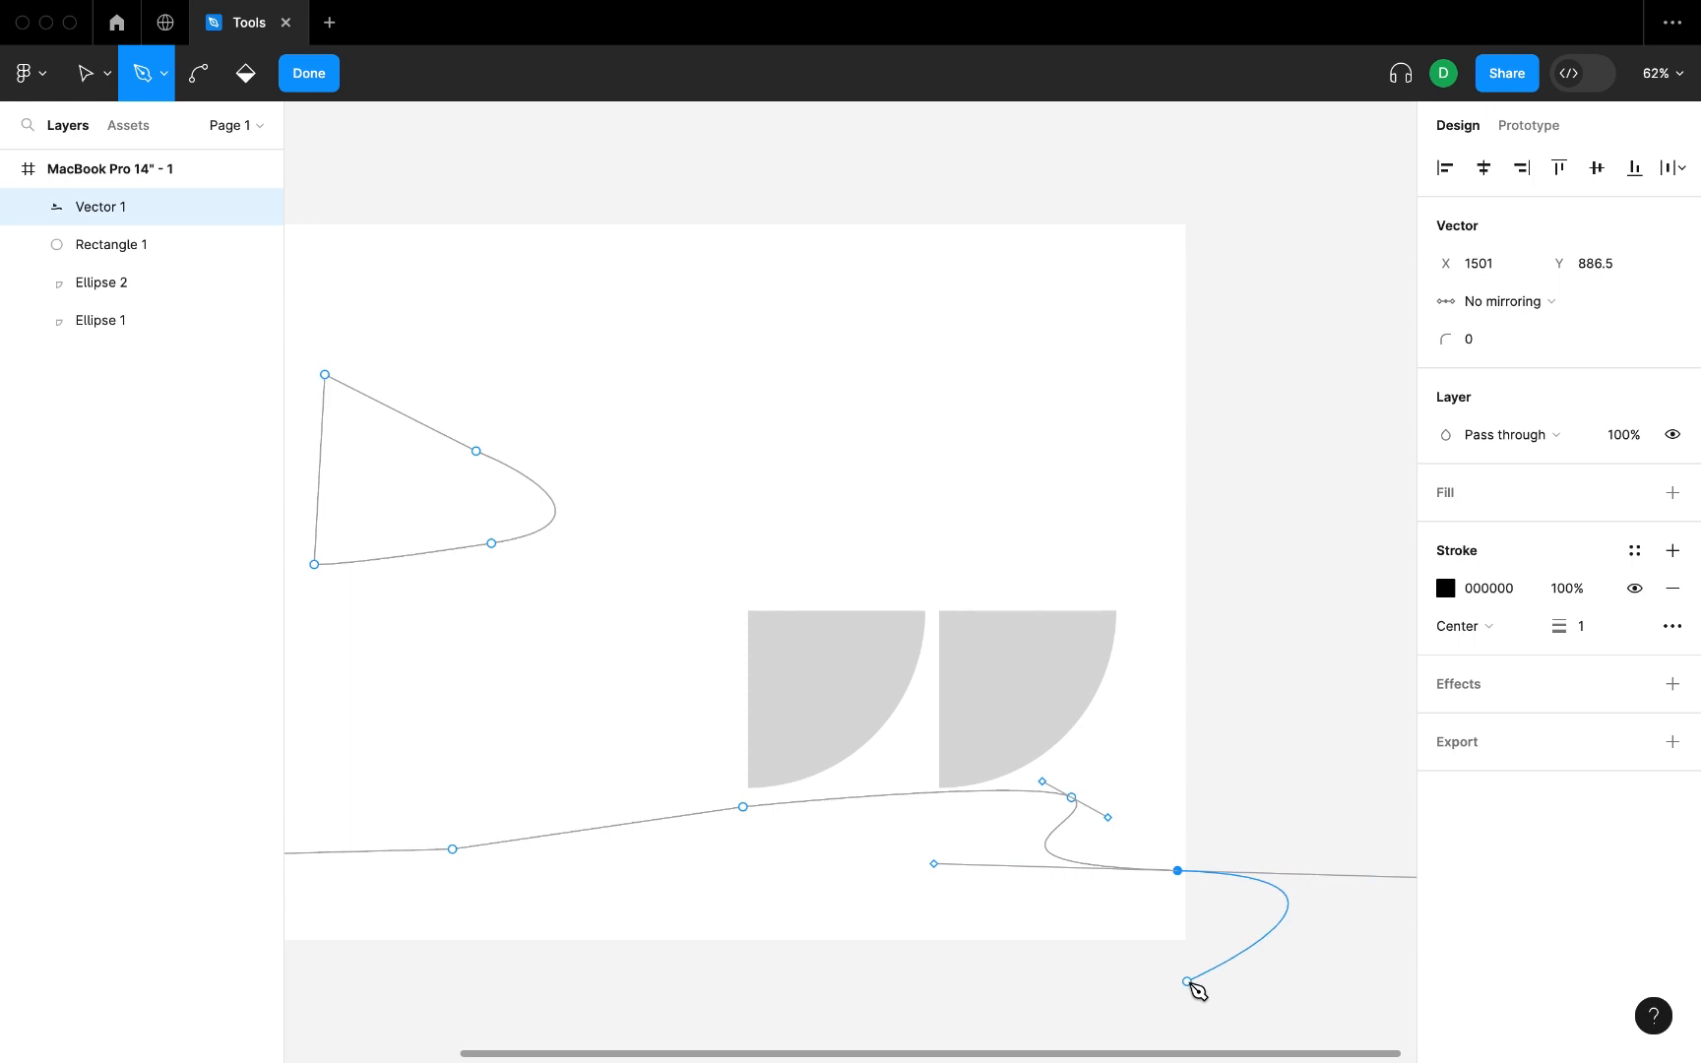
# Delete the path's last point, continue with straight segments beyond the frame's right and lower edges, and close the path at its first point.
pyautogui.press('Delete')
pyautogui.click(1071, 797)
pyautogui.click(1198, 899)
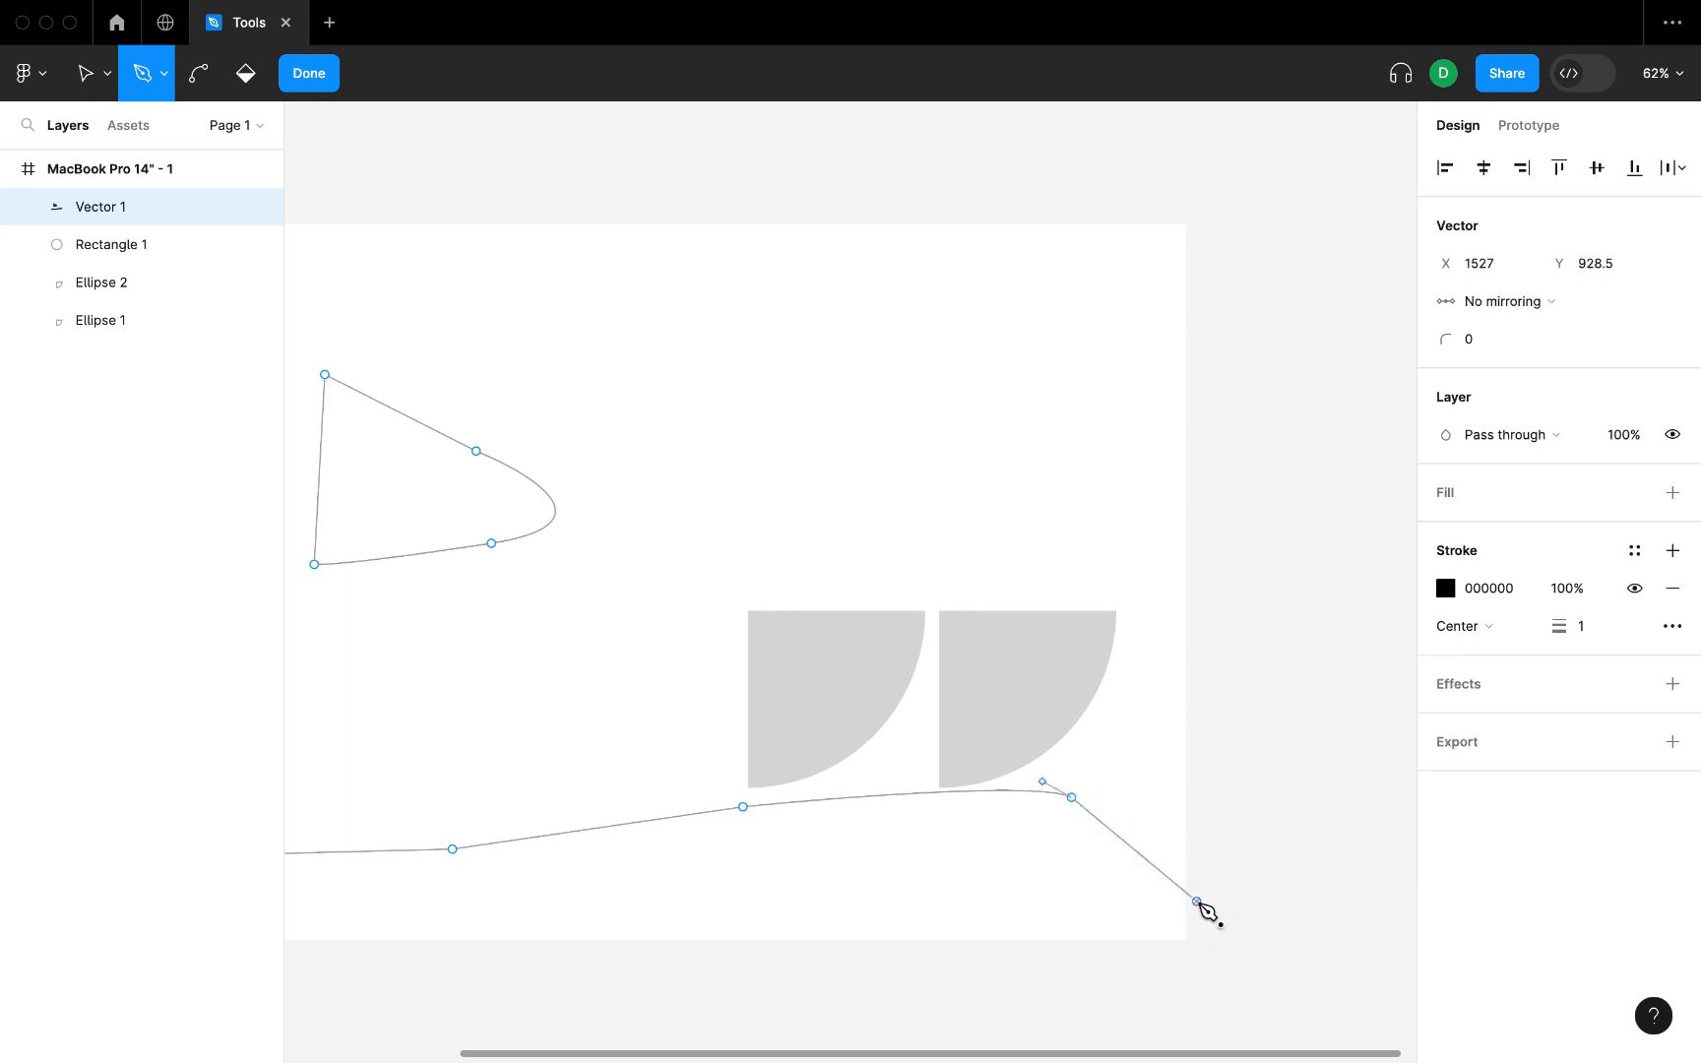
pyautogui.click(1219, 962)
pyautogui.click(969, 973)
pyautogui.hscroll(-5, 955, 979)
pyautogui.click(432, 959)
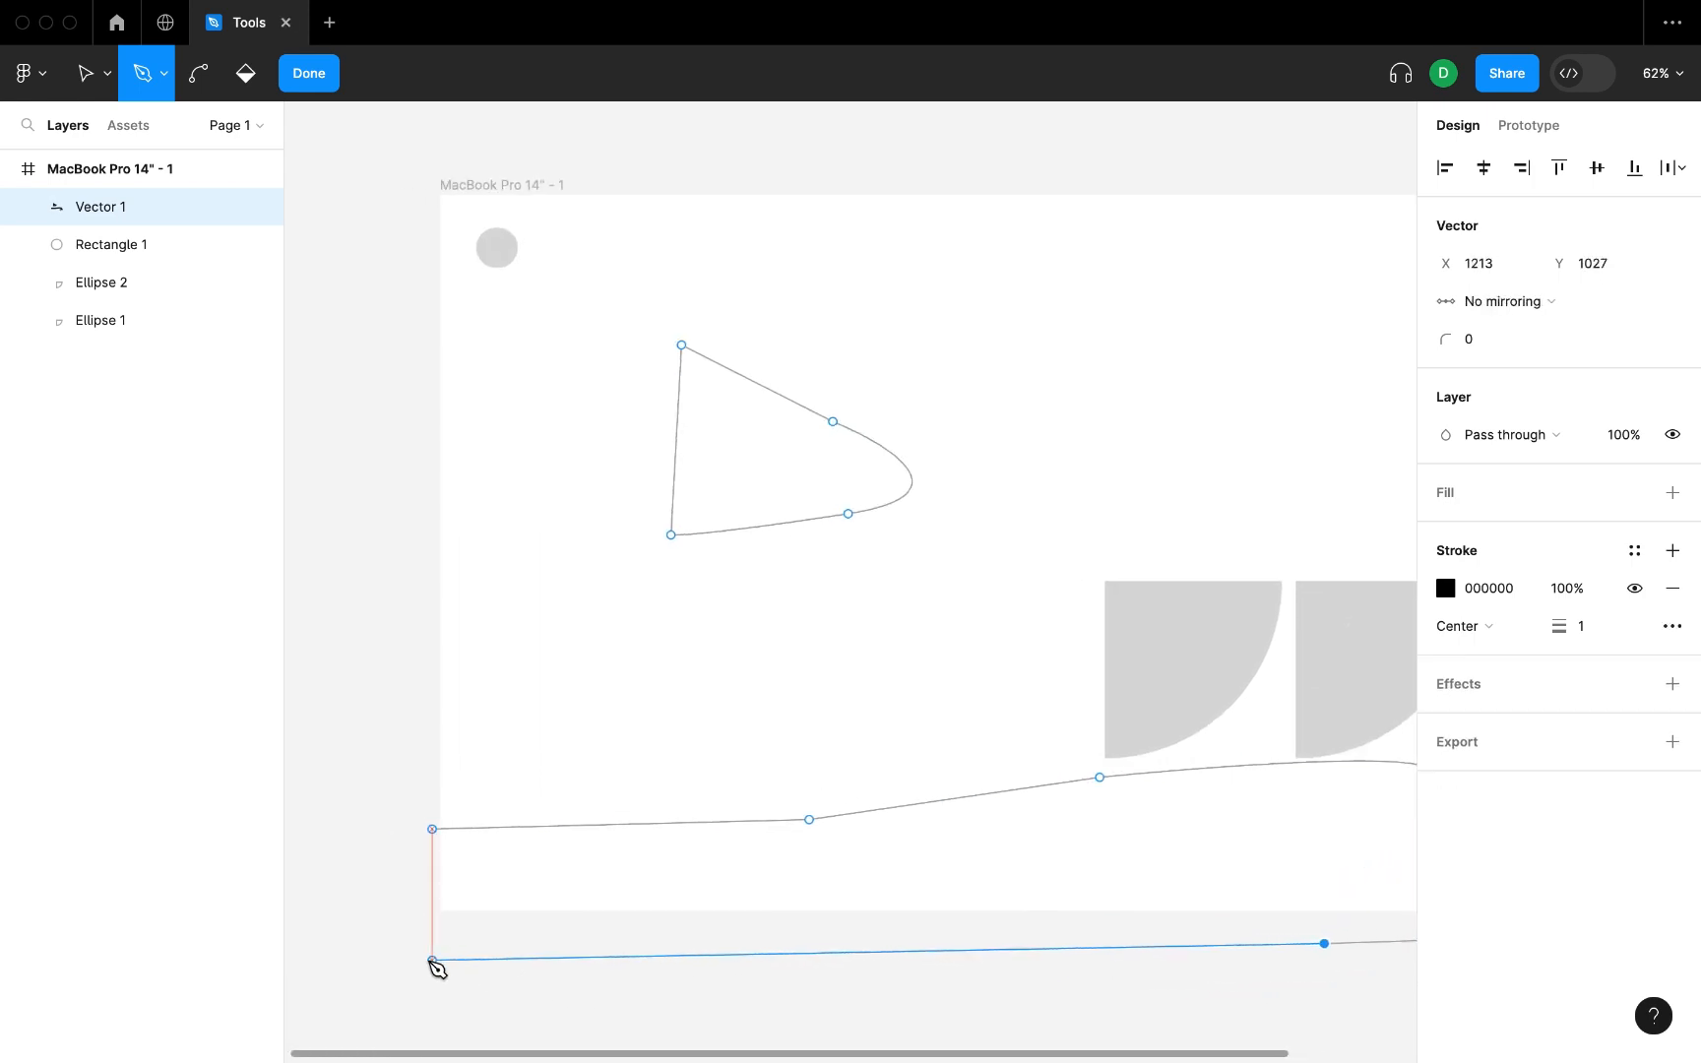
pyautogui.click(432, 829)
pyautogui.press('Escape')
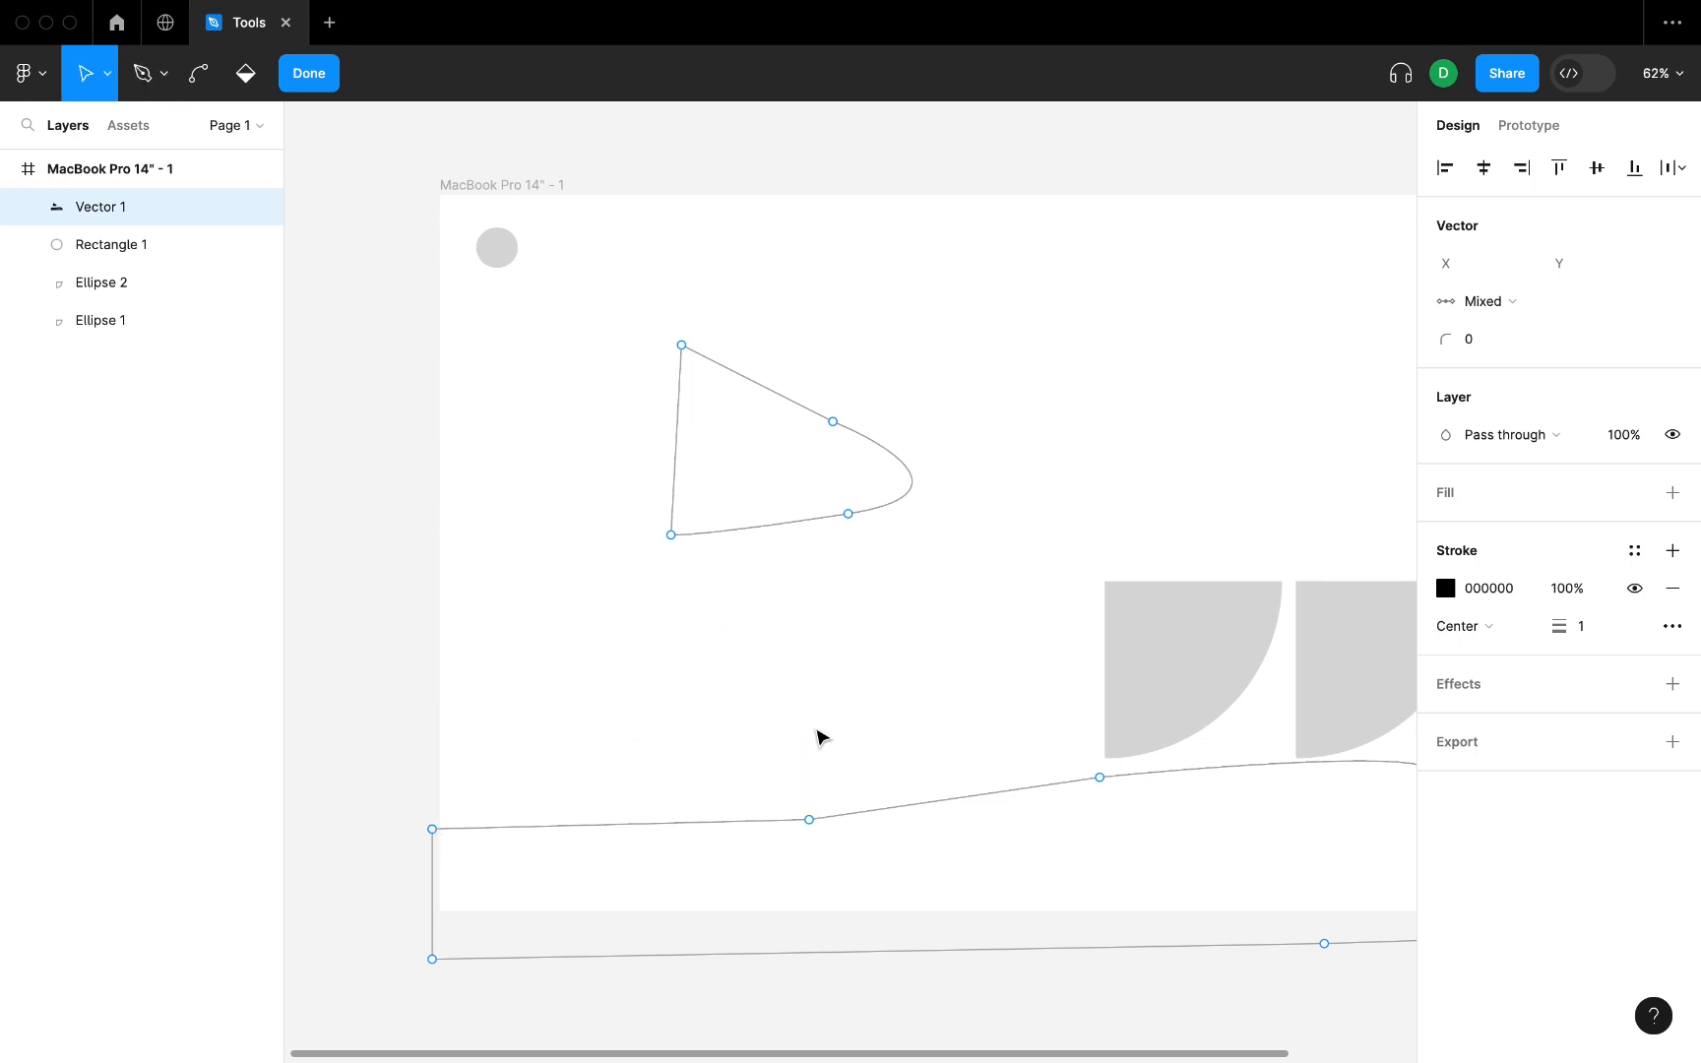
# Try a lighter stroke colour on the pen-drawn shapes and undo the change.
pyautogui.click(1447, 589)
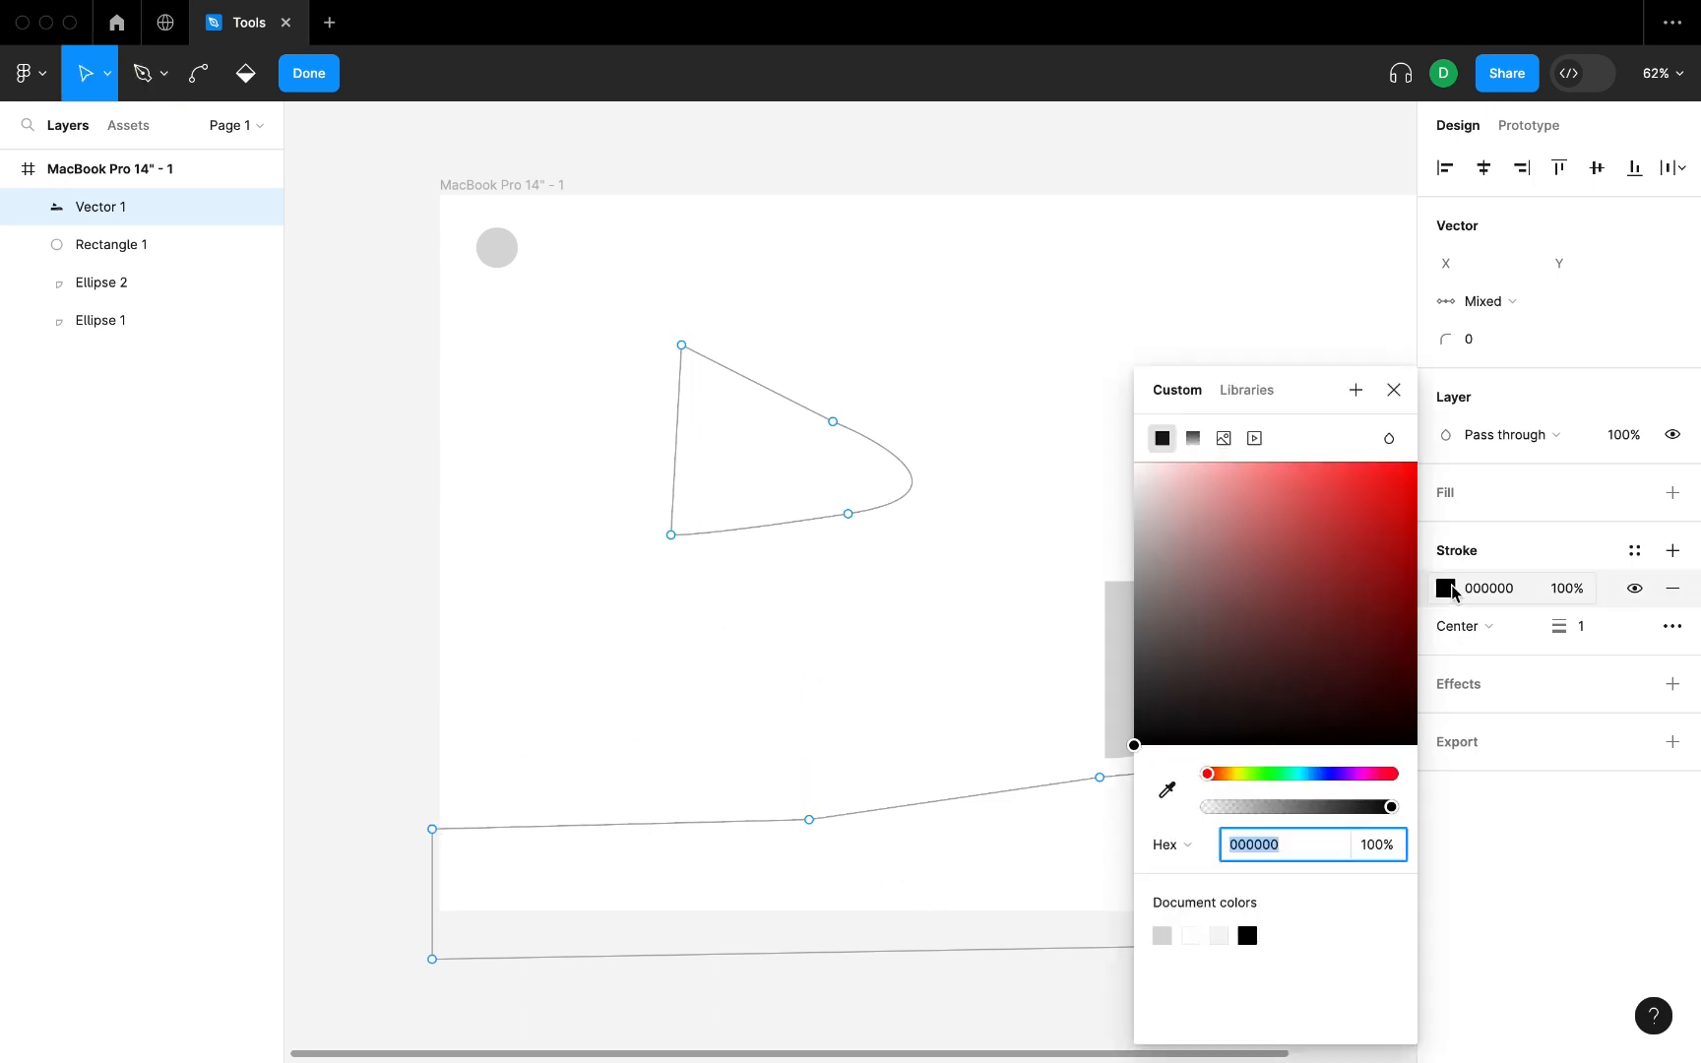
pyautogui.click(1143, 491)
pyautogui.press('super+z')
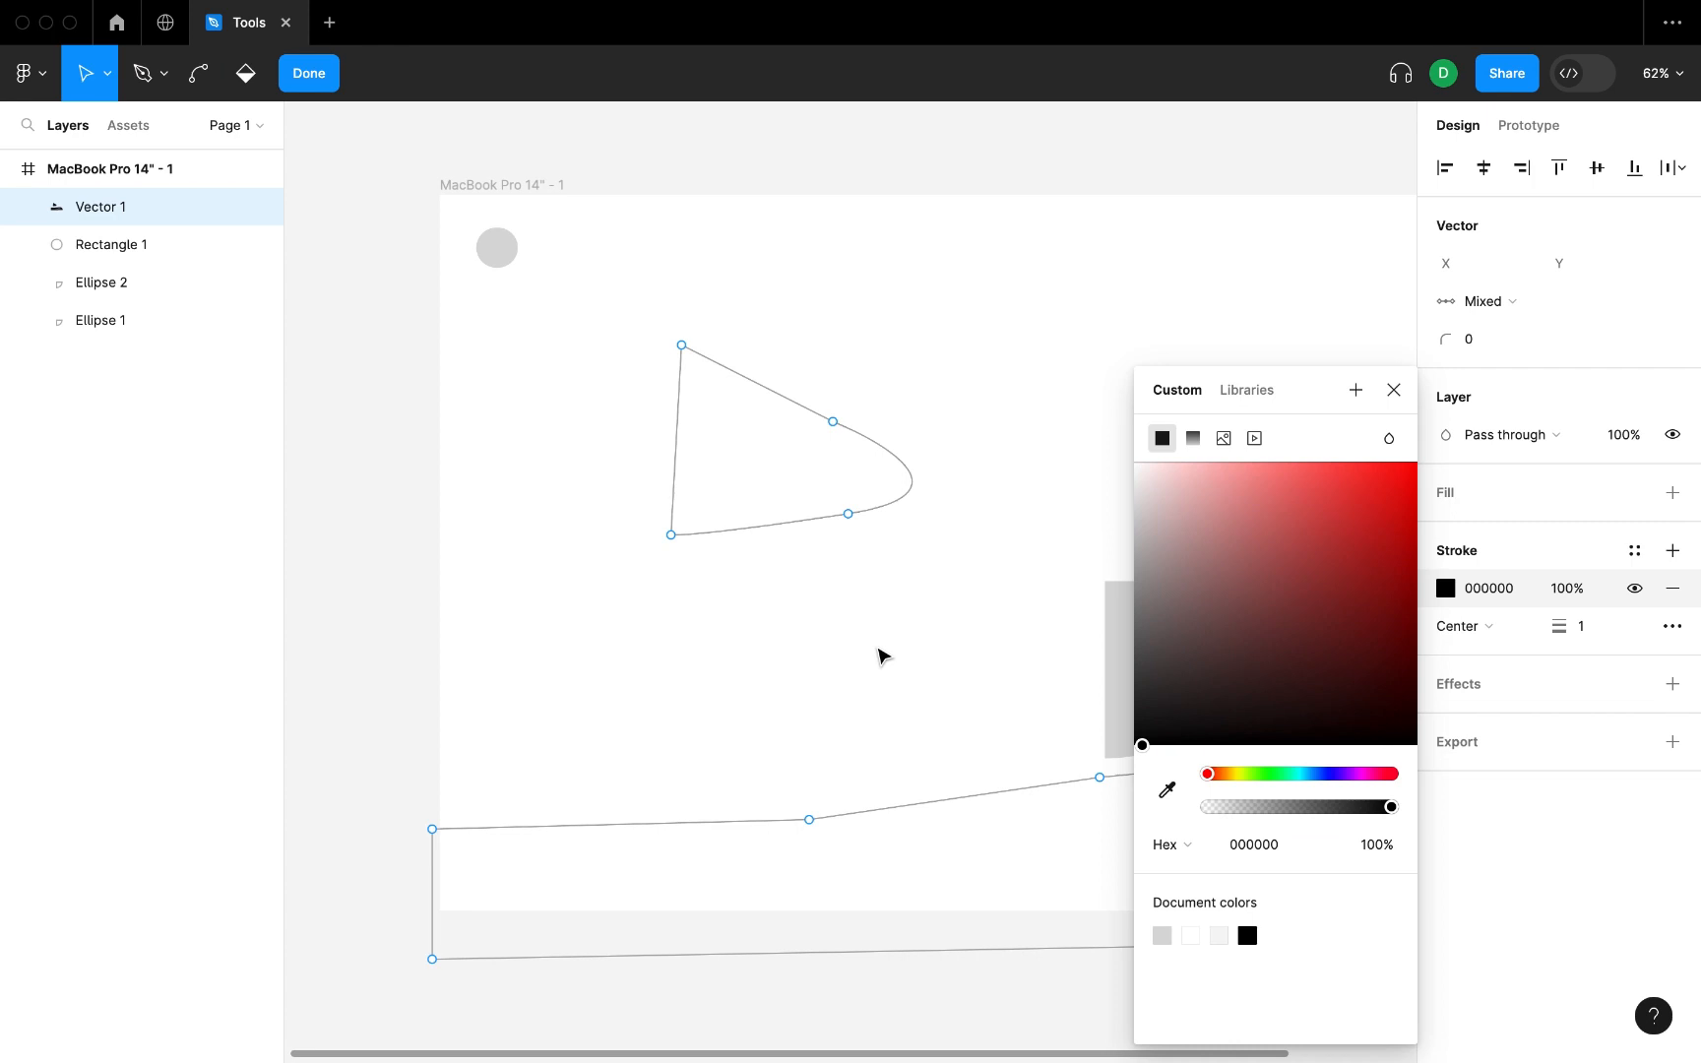
pyautogui.click(1570, 840)
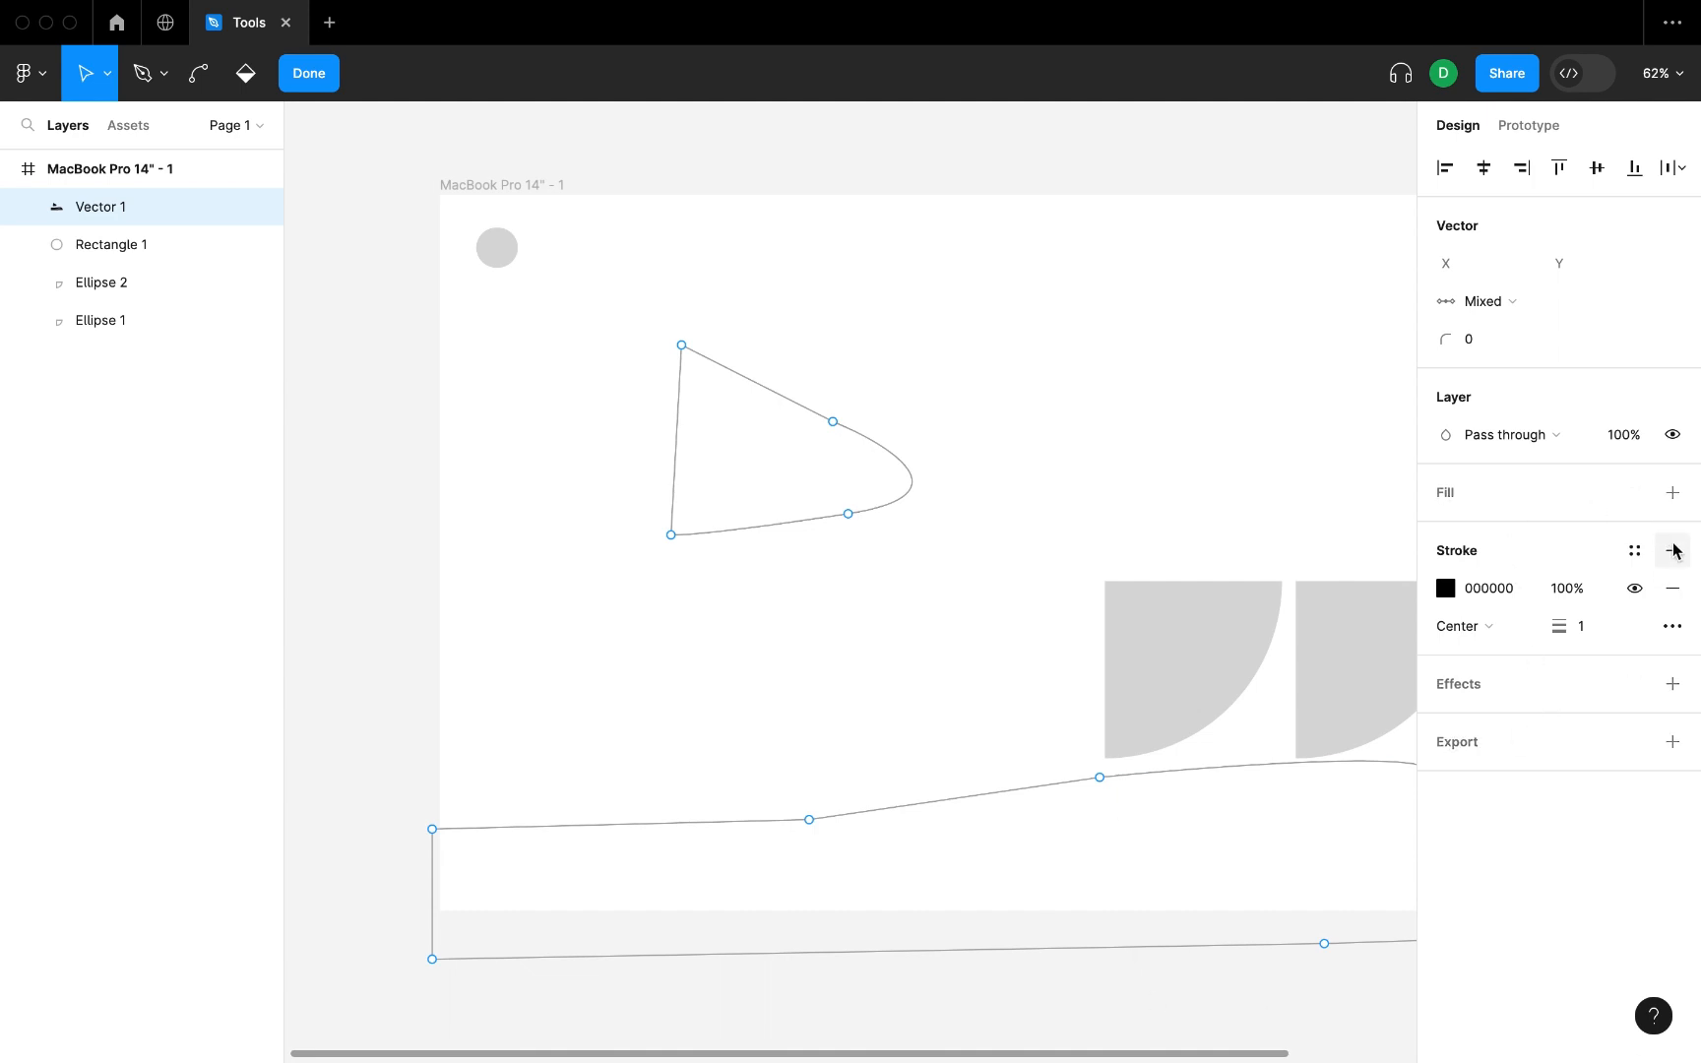
# Add a fill to the pen-drawn shapes, colour it red C13C3C and leave point editing.
pyautogui.click(1474, 507)
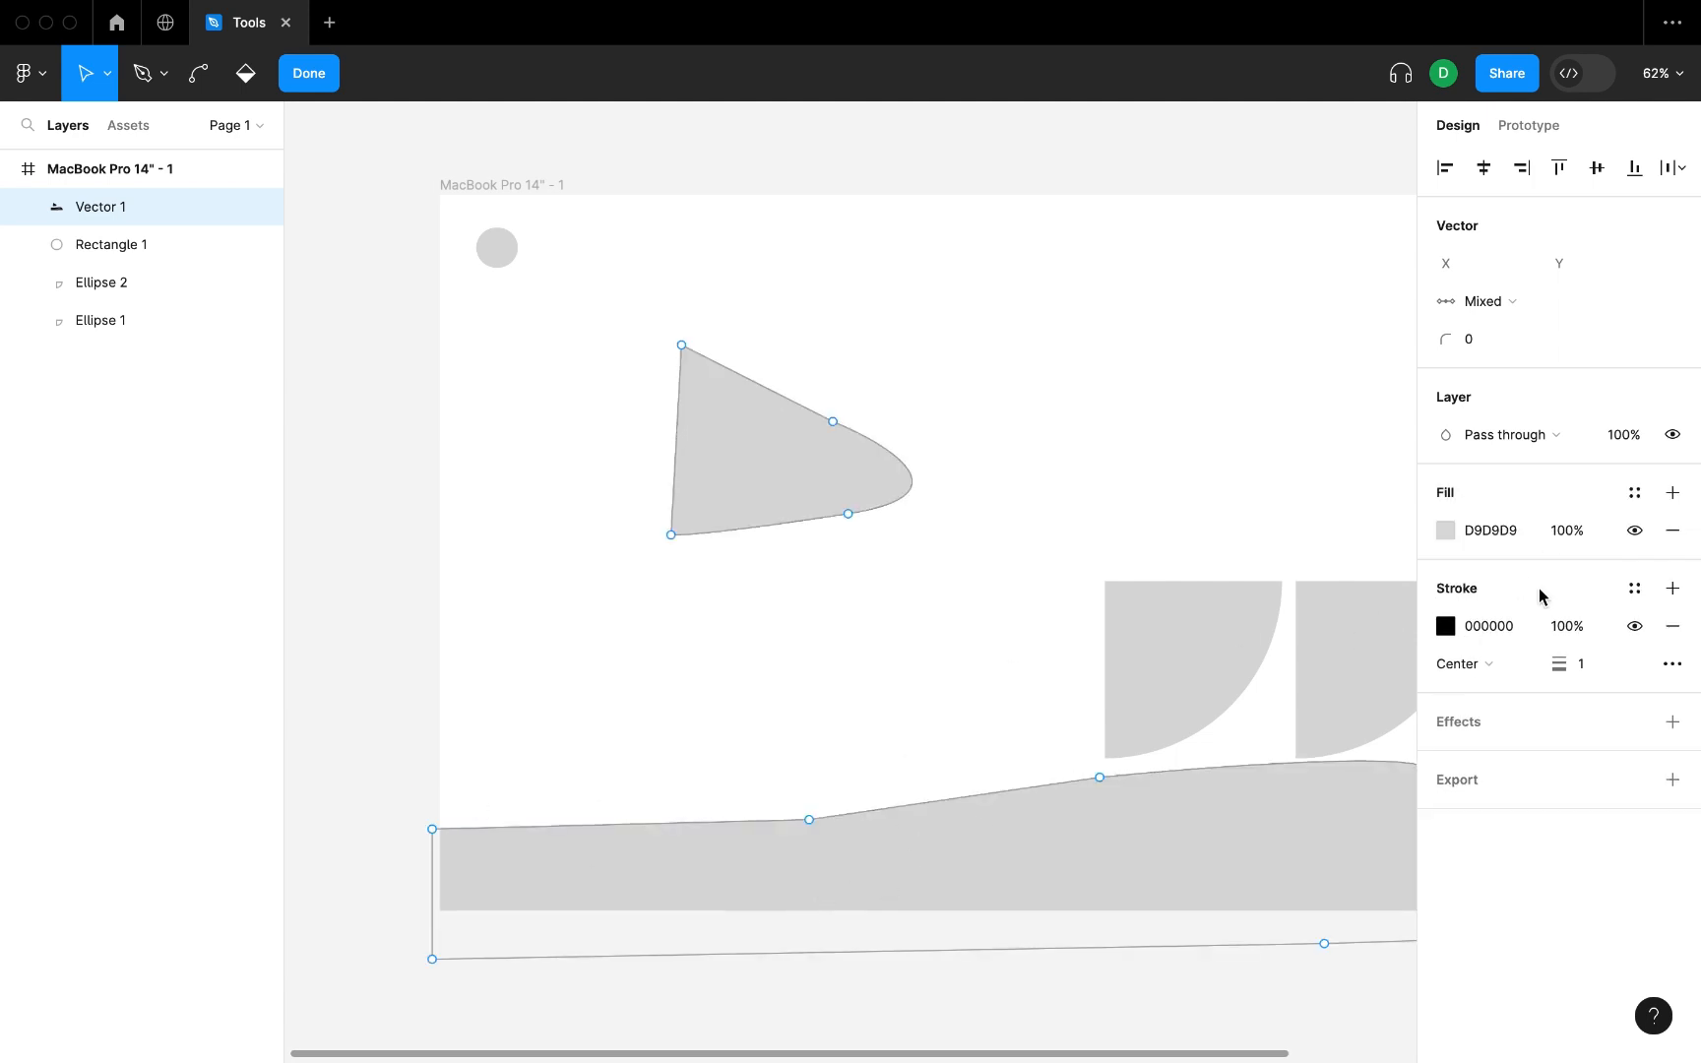
pyautogui.click(1445, 530)
pyautogui.moveTo(1304, 536); pyautogui.dragTo(1330, 532)
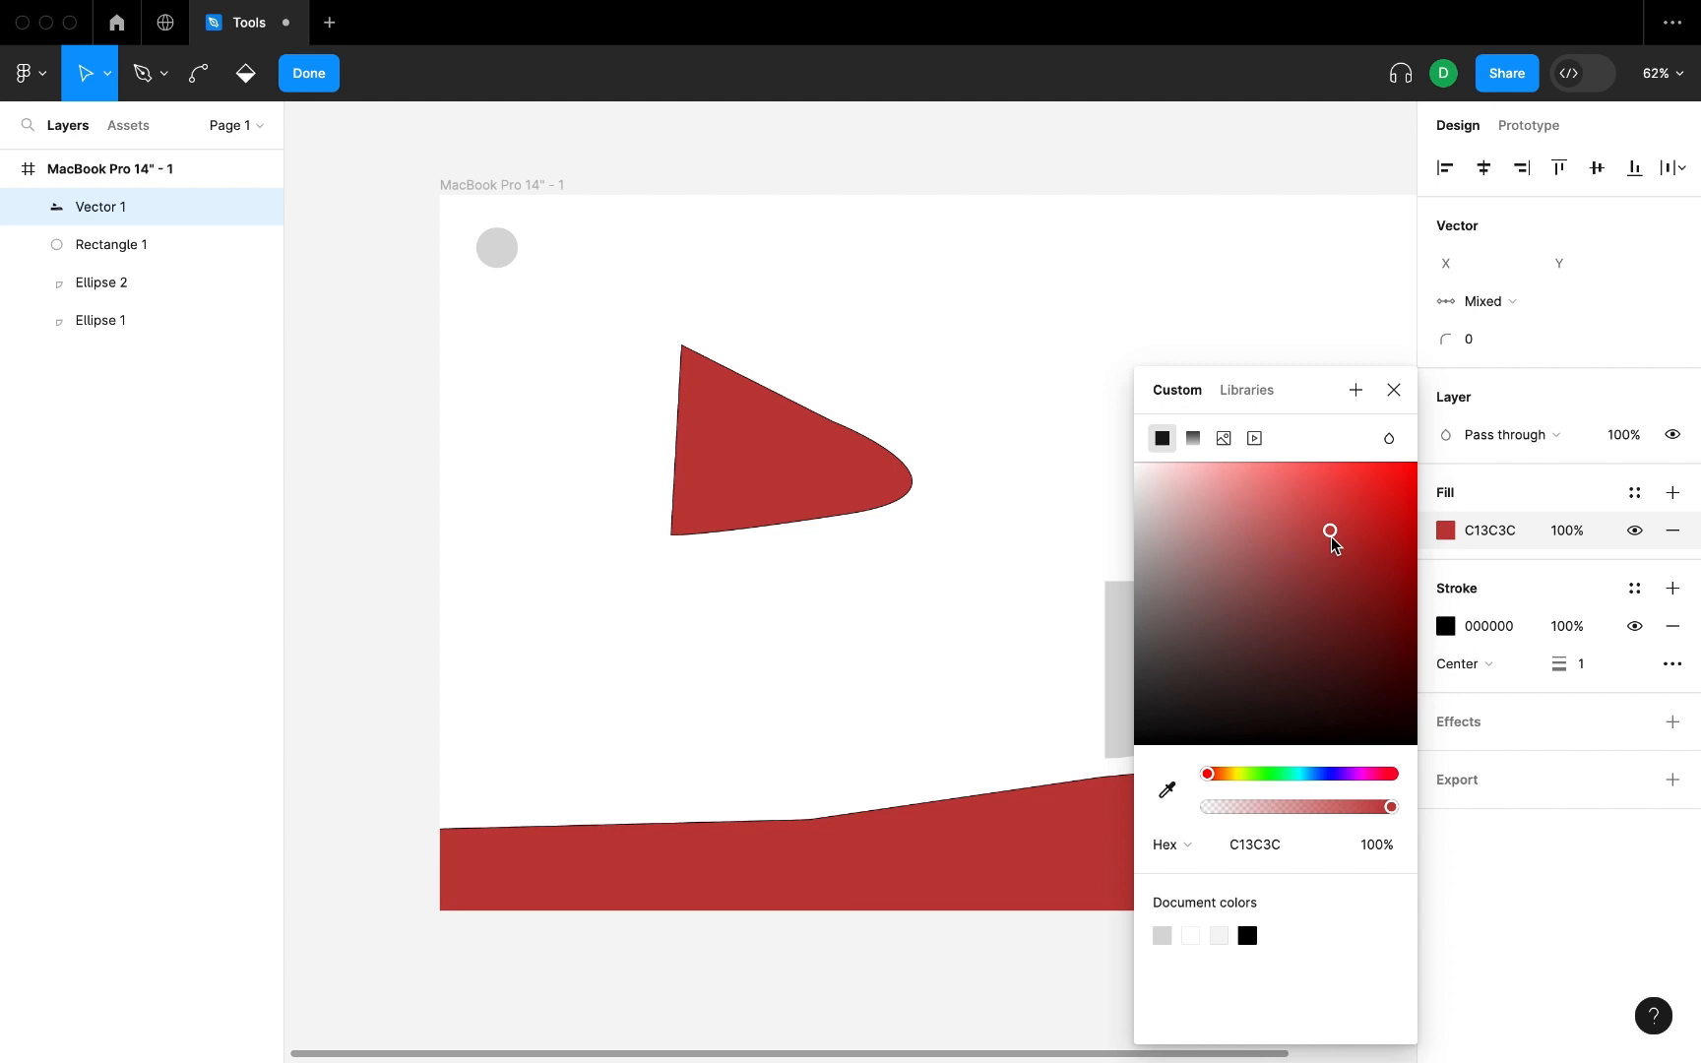
pyautogui.press('Escape')
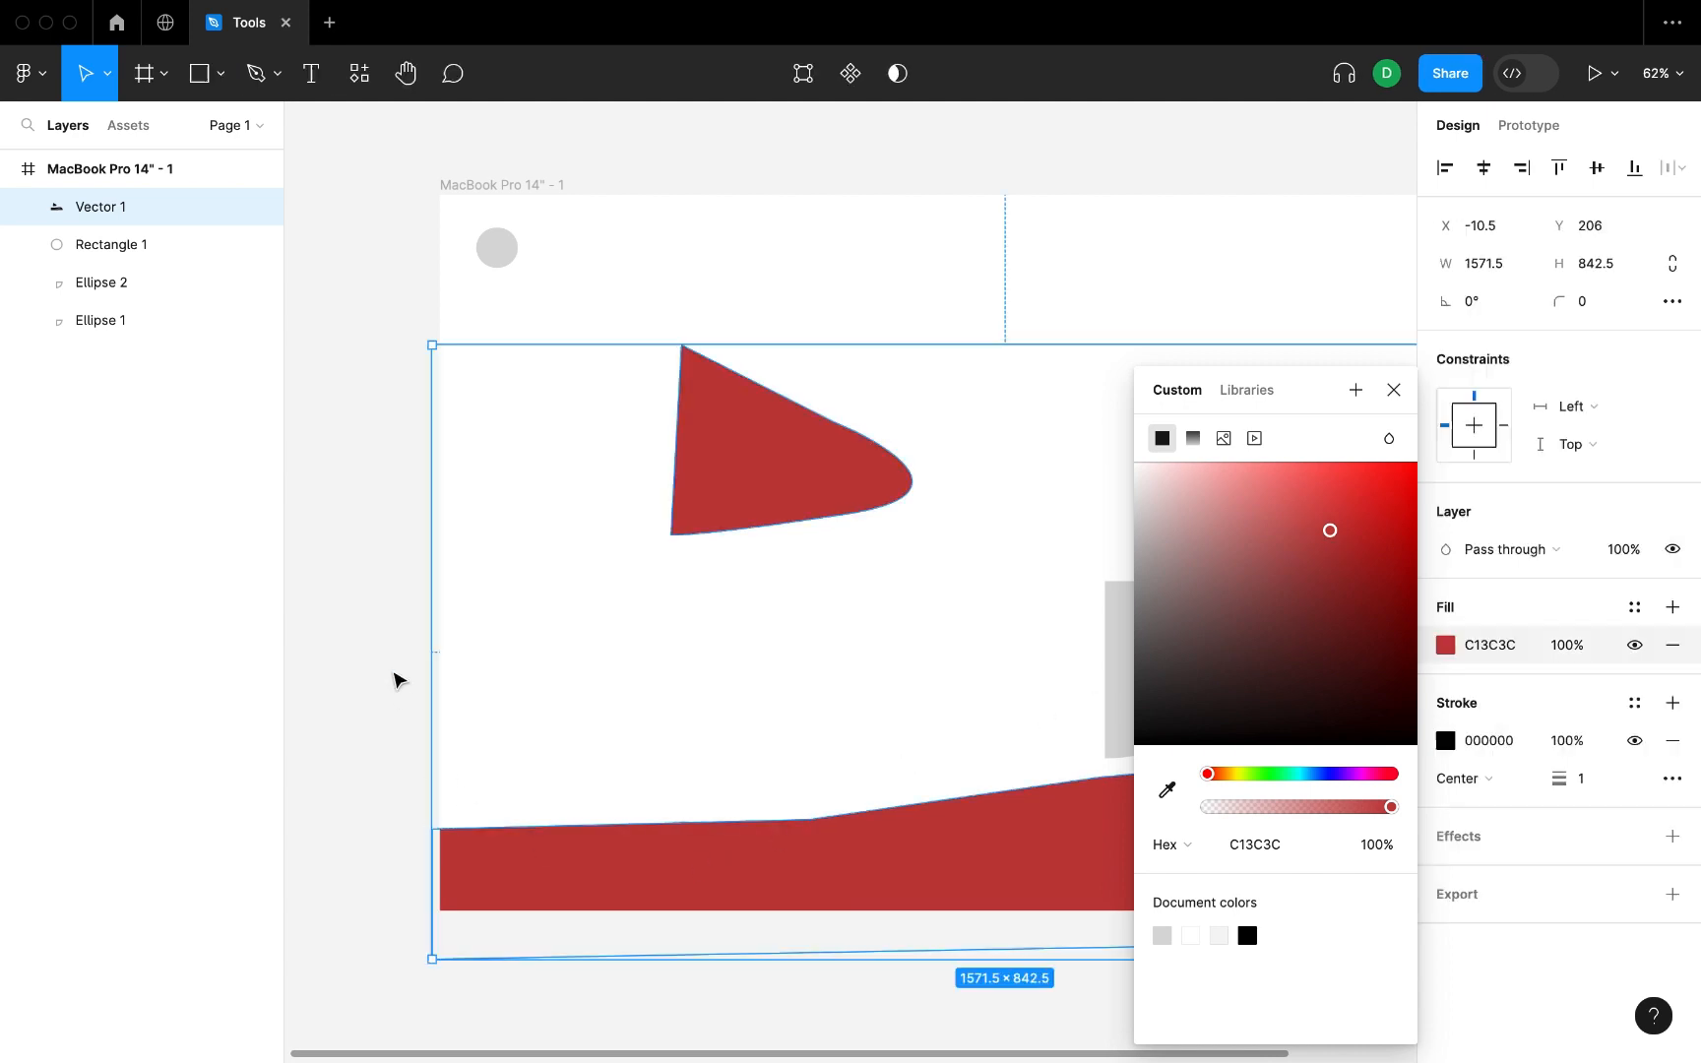
# Change the vector's solid fill to the brighter red D73131.
pyautogui.click(395, 679)
pyautogui.click(744, 855)
pyautogui.click(1457, 645)
pyautogui.click(1445, 644)
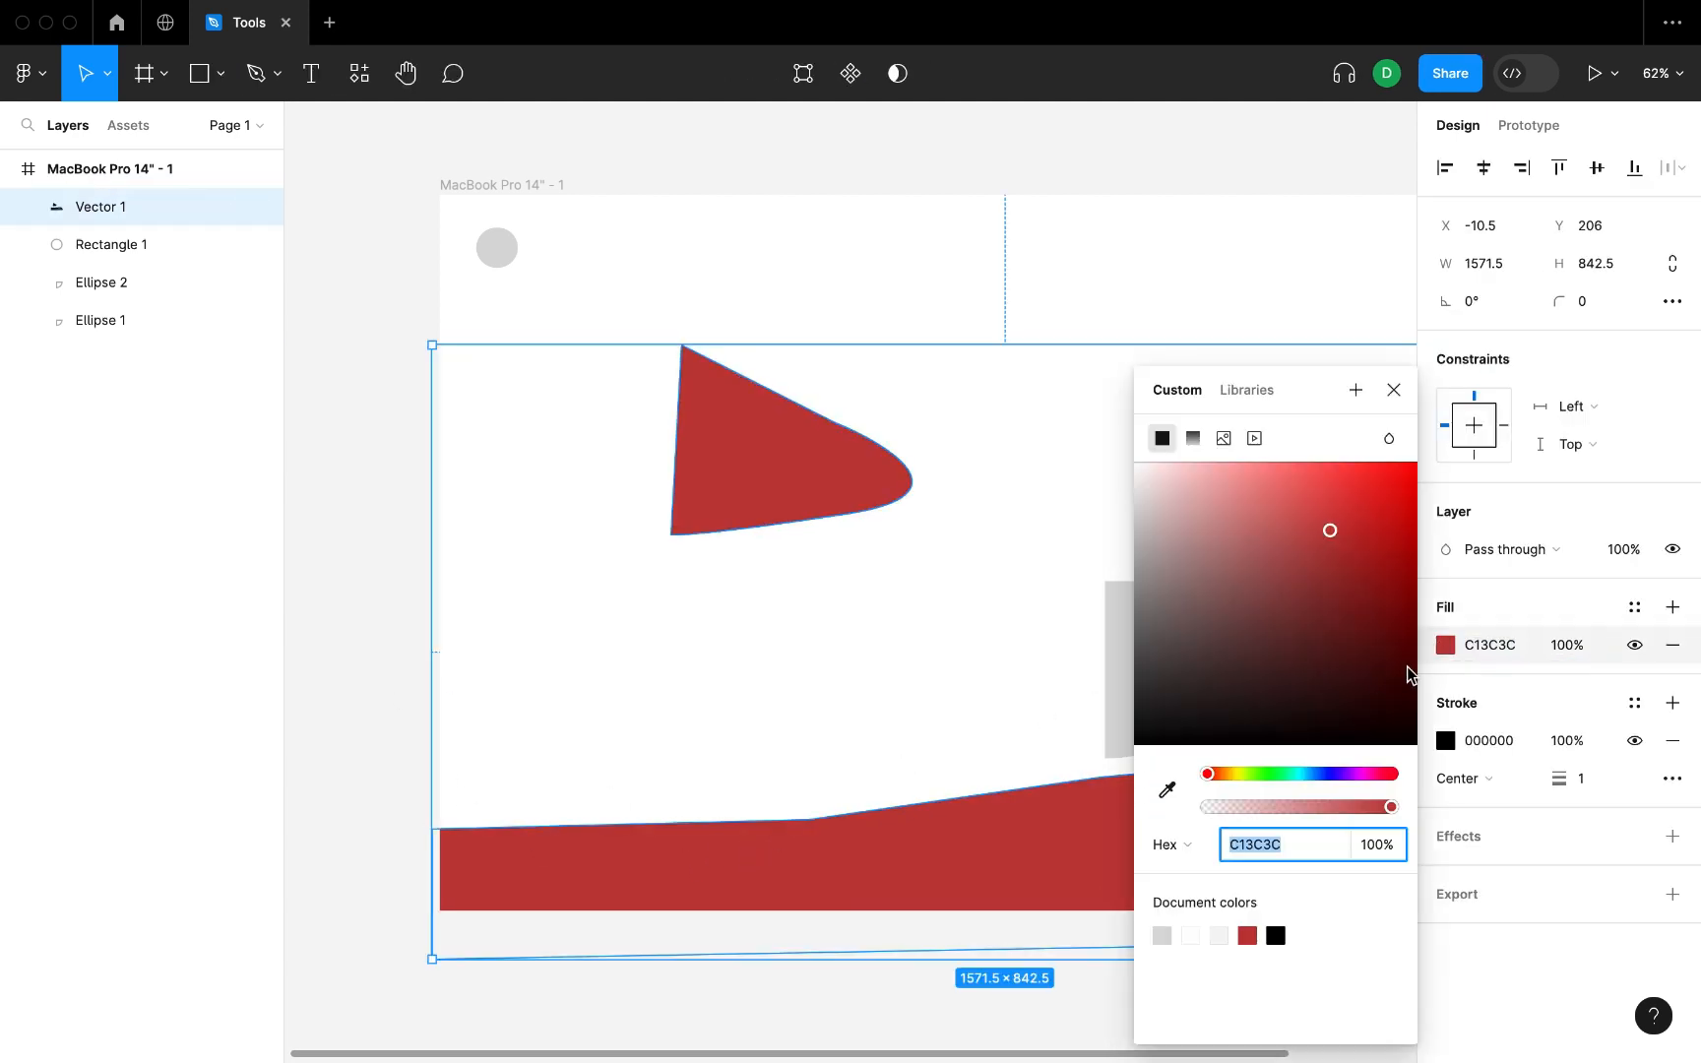
pyautogui.moveTo(1402, 673); pyautogui.dragTo(1352, 507)
pyautogui.click(359, 682)
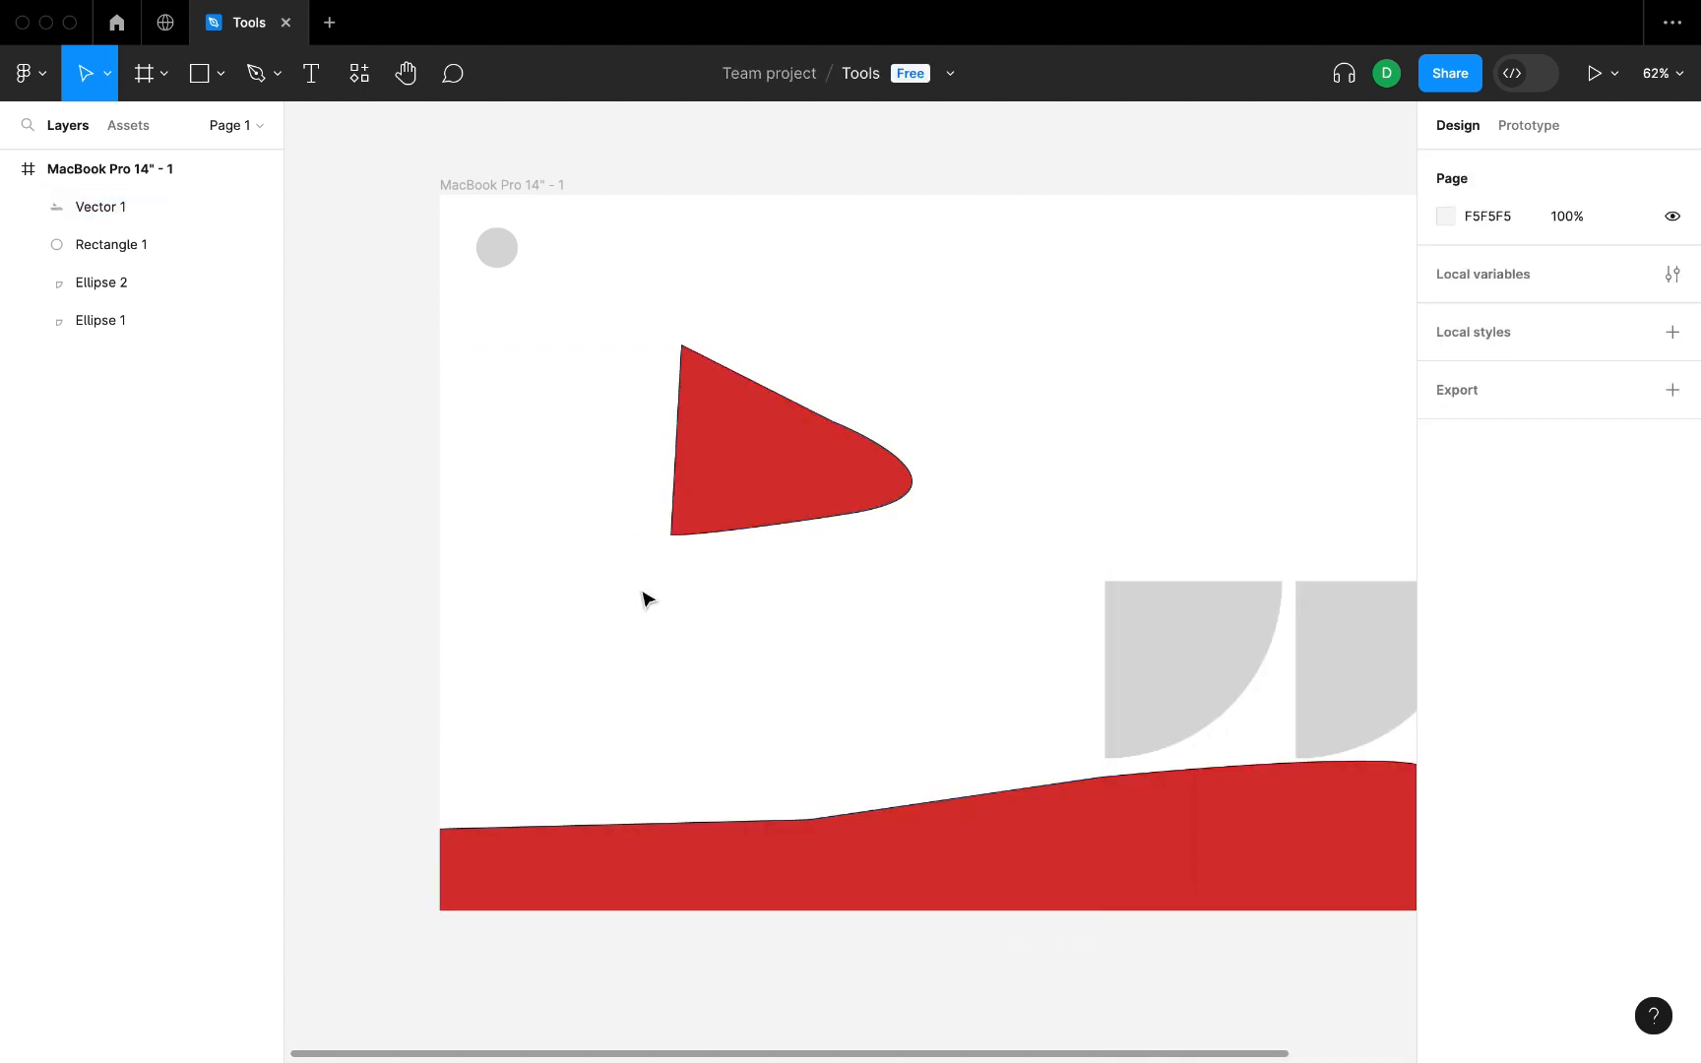
# Switch the vector's fill to a linear gradient and set its end stop to blue 0041E7 at 0% opacity.
pyautogui.click(258, 211)
pyautogui.click(258, 210)
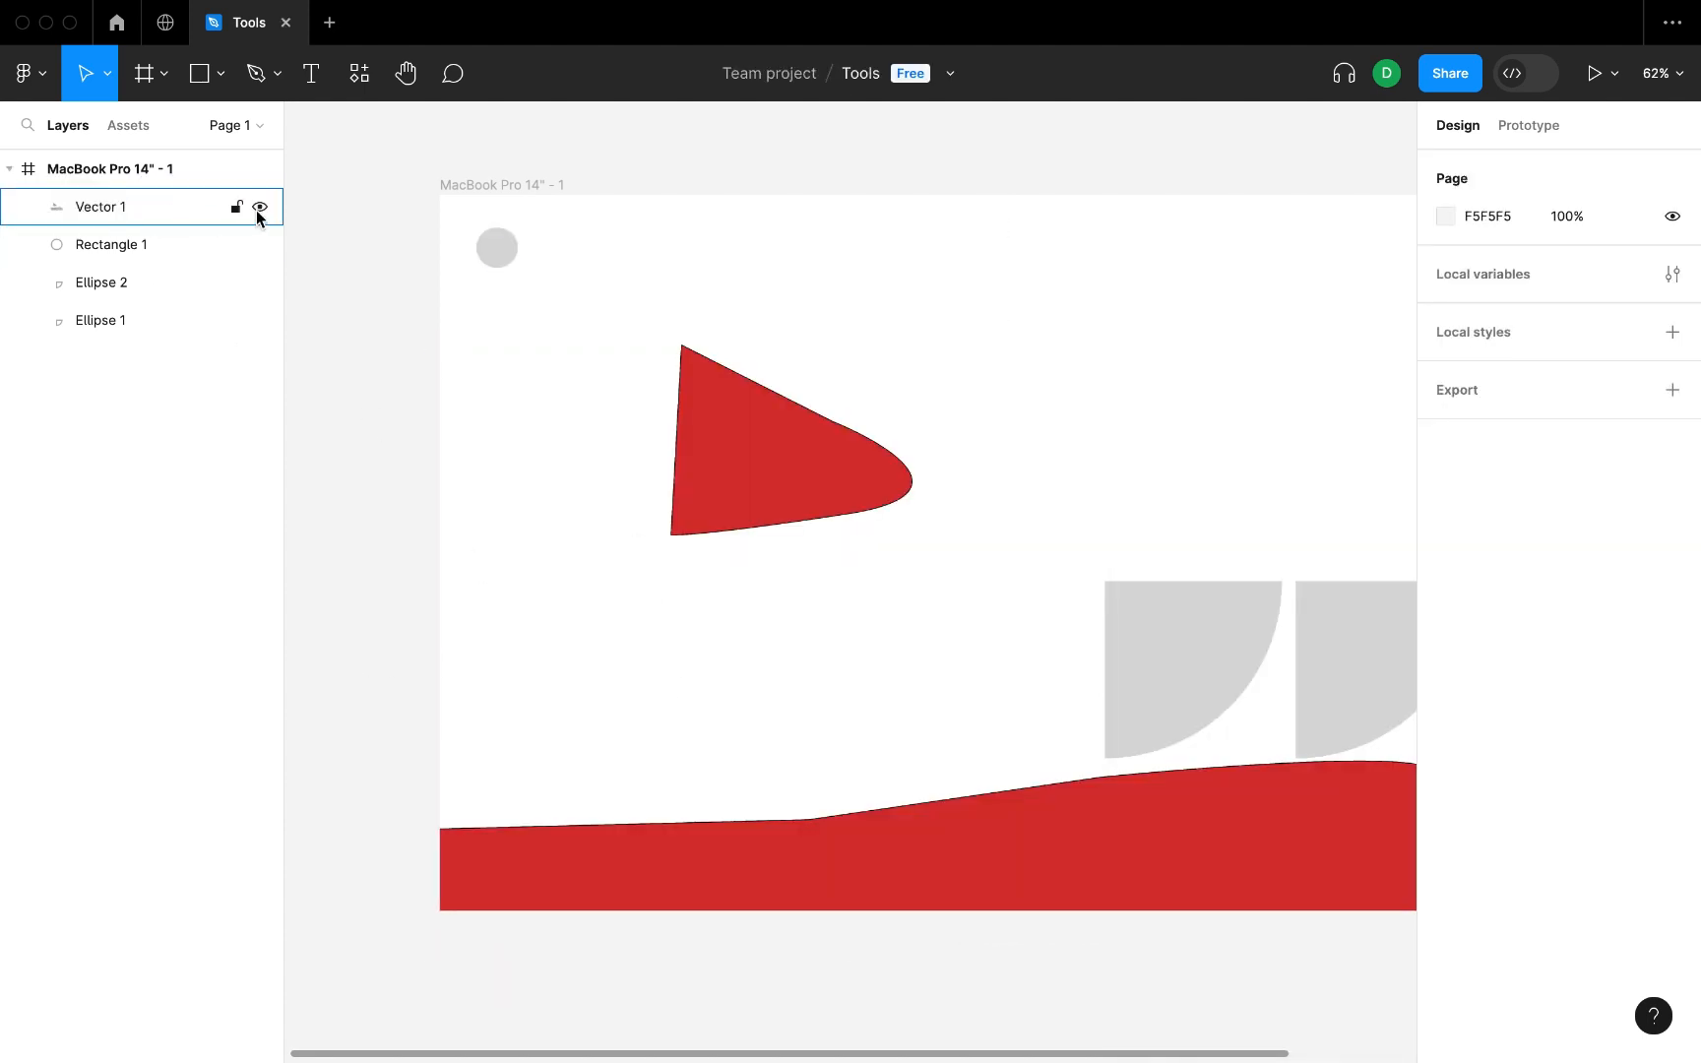
pyautogui.click(756, 454)
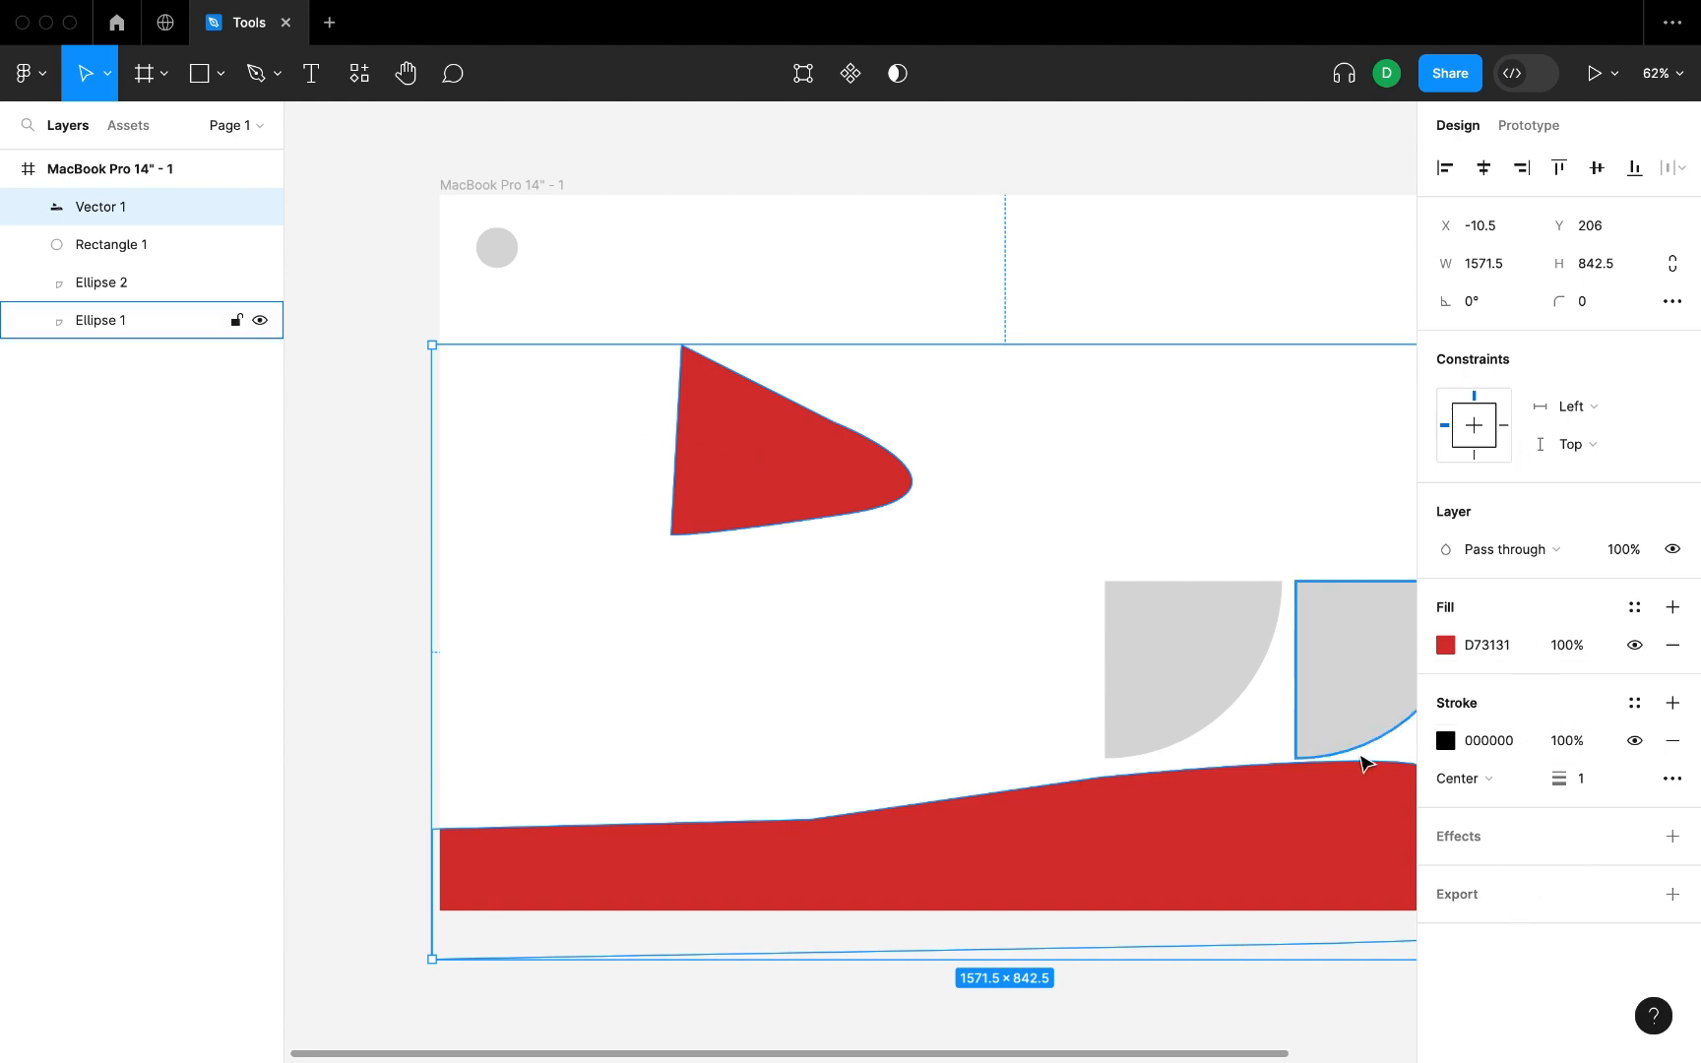
pyautogui.click(1453, 643)
pyautogui.click(1193, 438)
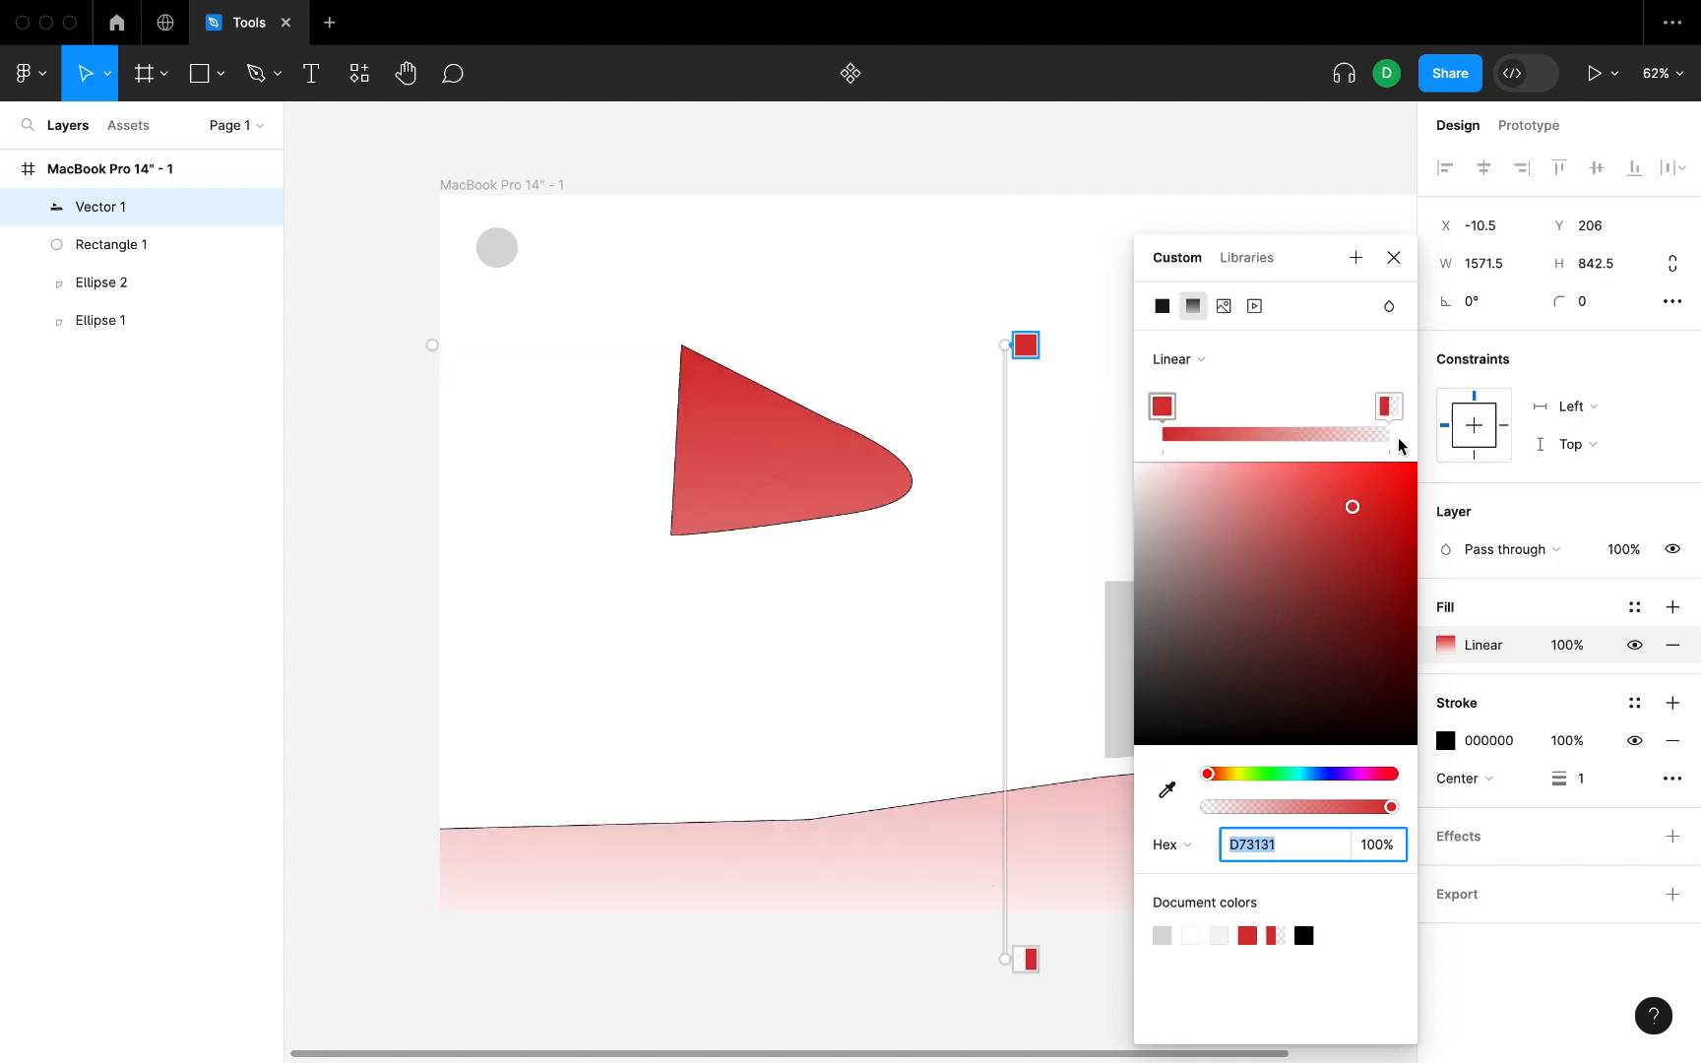
pyautogui.click(1387, 412)
pyautogui.click(1242, 636)
pyautogui.click(1320, 775)
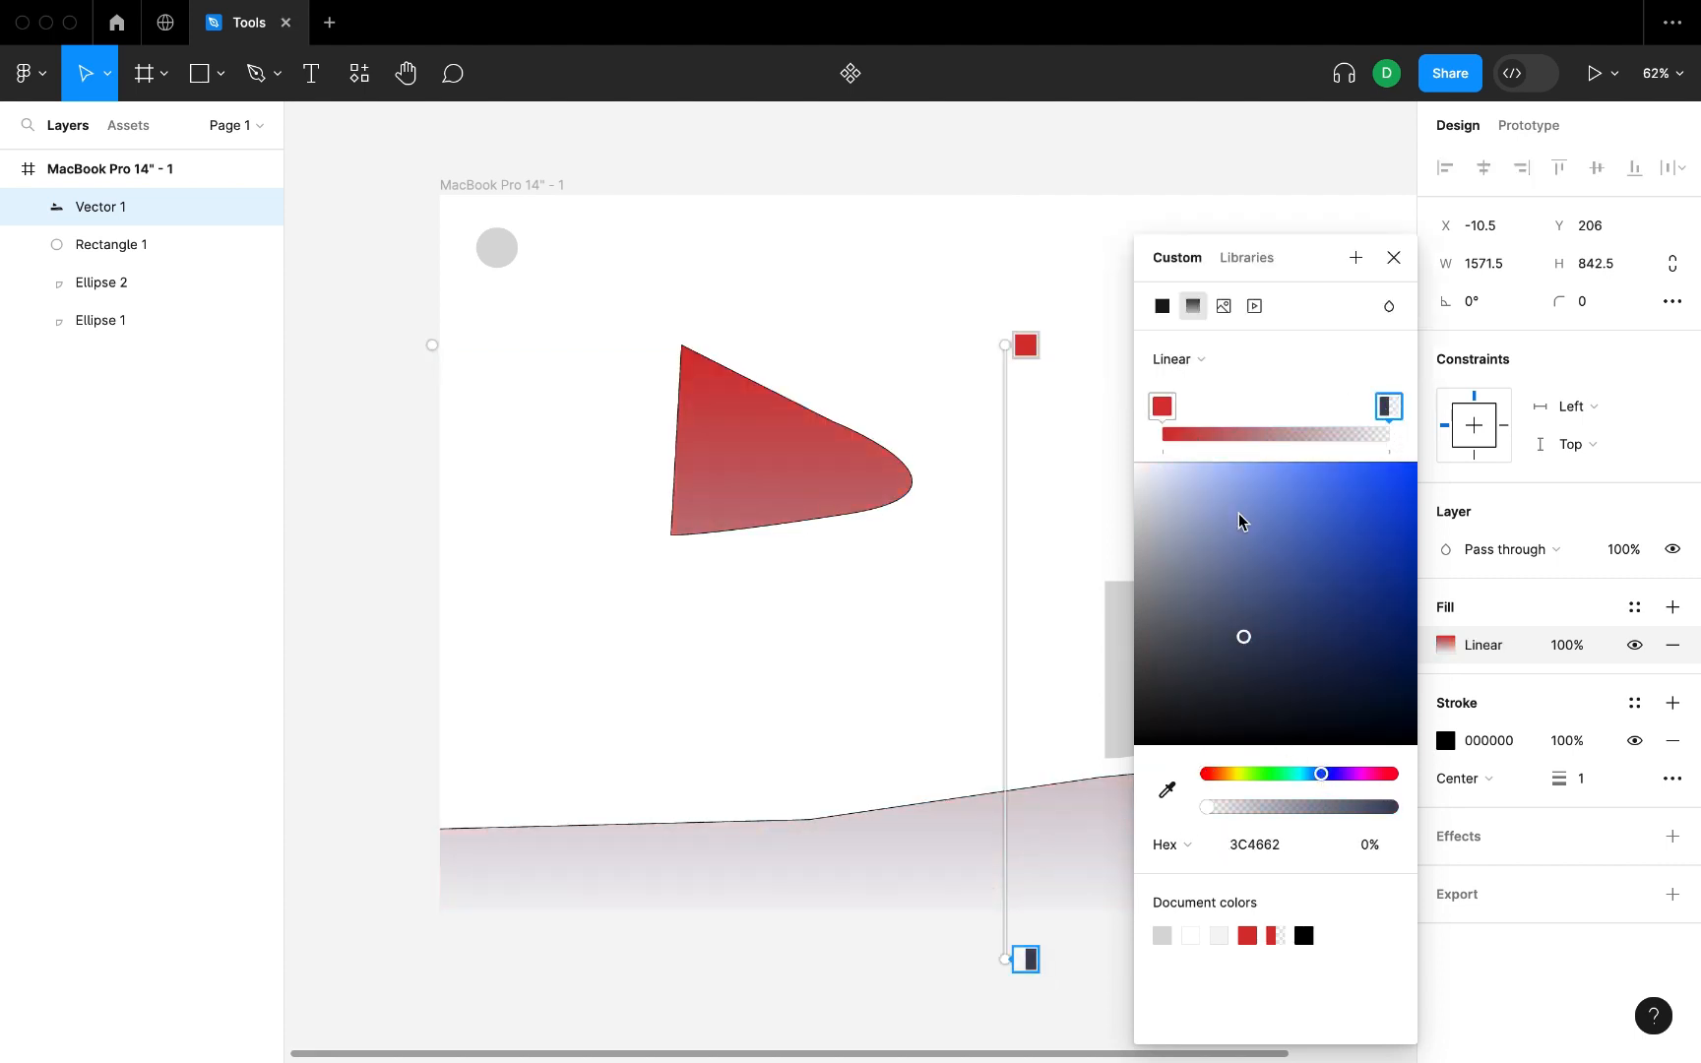
pyautogui.moveTo(1241, 518); pyautogui.dragTo(1417, 489)
# Try magenta D7318B on the gradient's start stop, and set the stop to a muted green.
pyautogui.click(1178, 413)
pyautogui.click(1378, 774)
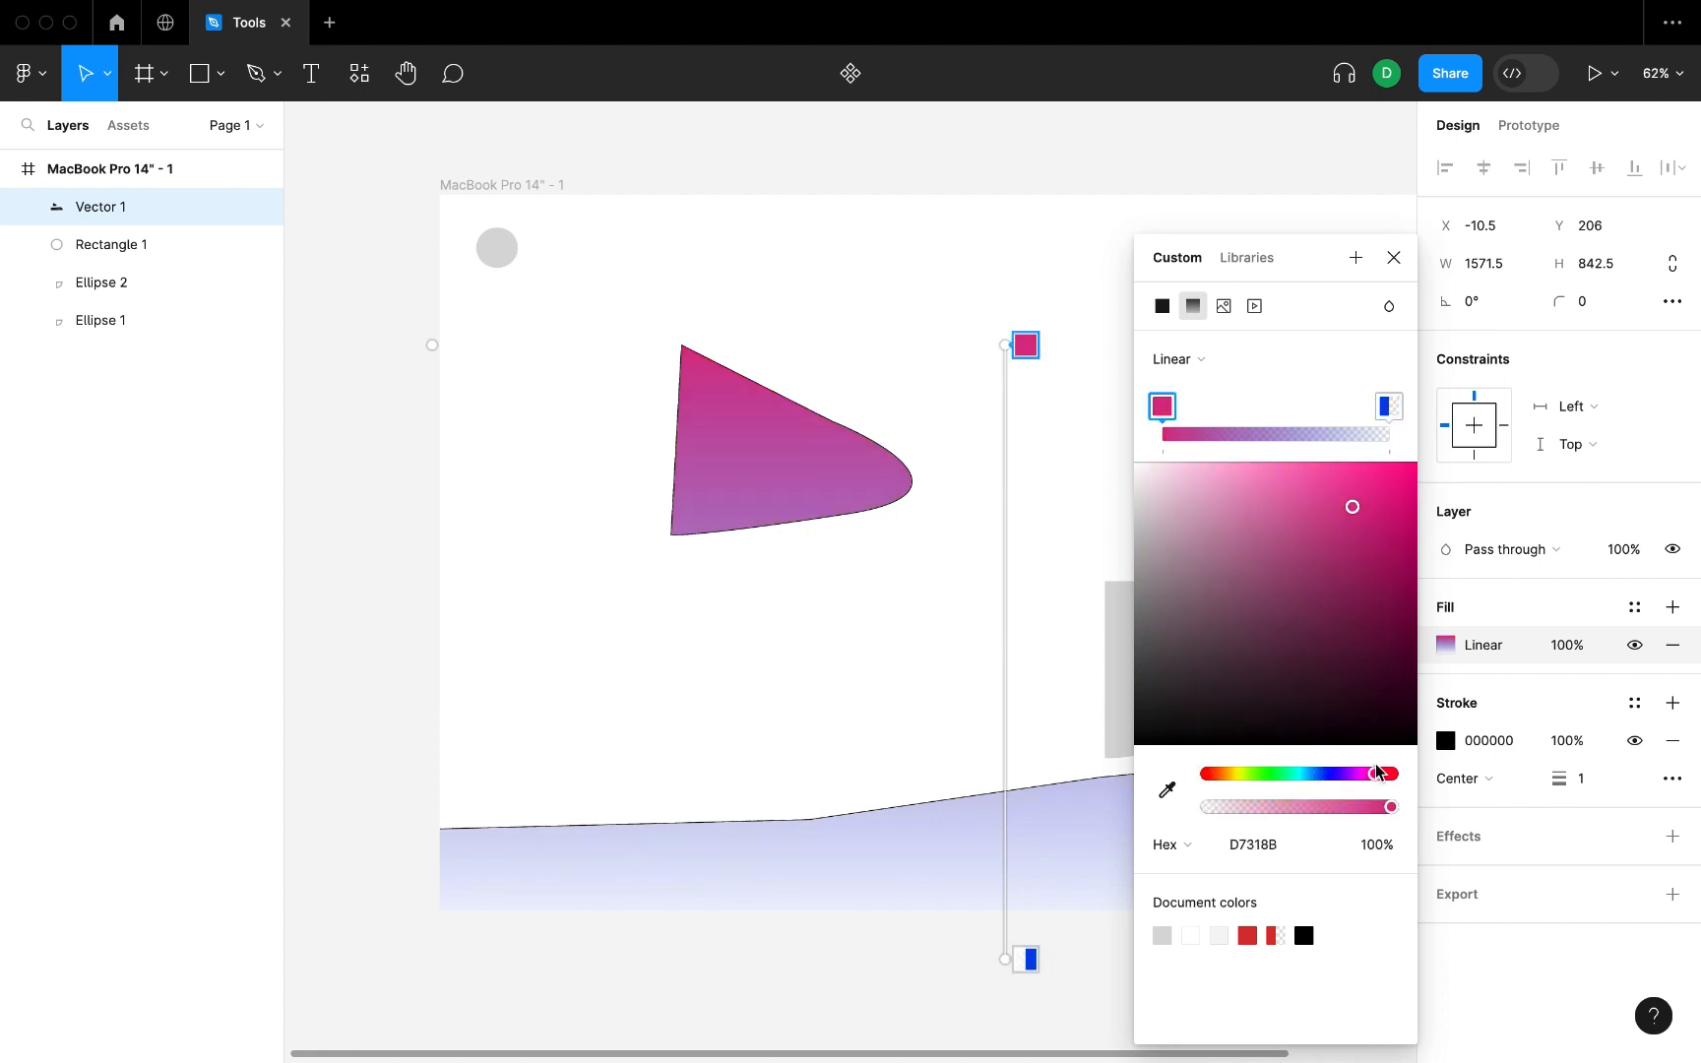
pyautogui.click(1274, 773)
pyautogui.click(1268, 552)
# Try shifting the blue end stop inward and adding an extra stop beside it, and delete the extra stop.
pyautogui.click(1388, 409)
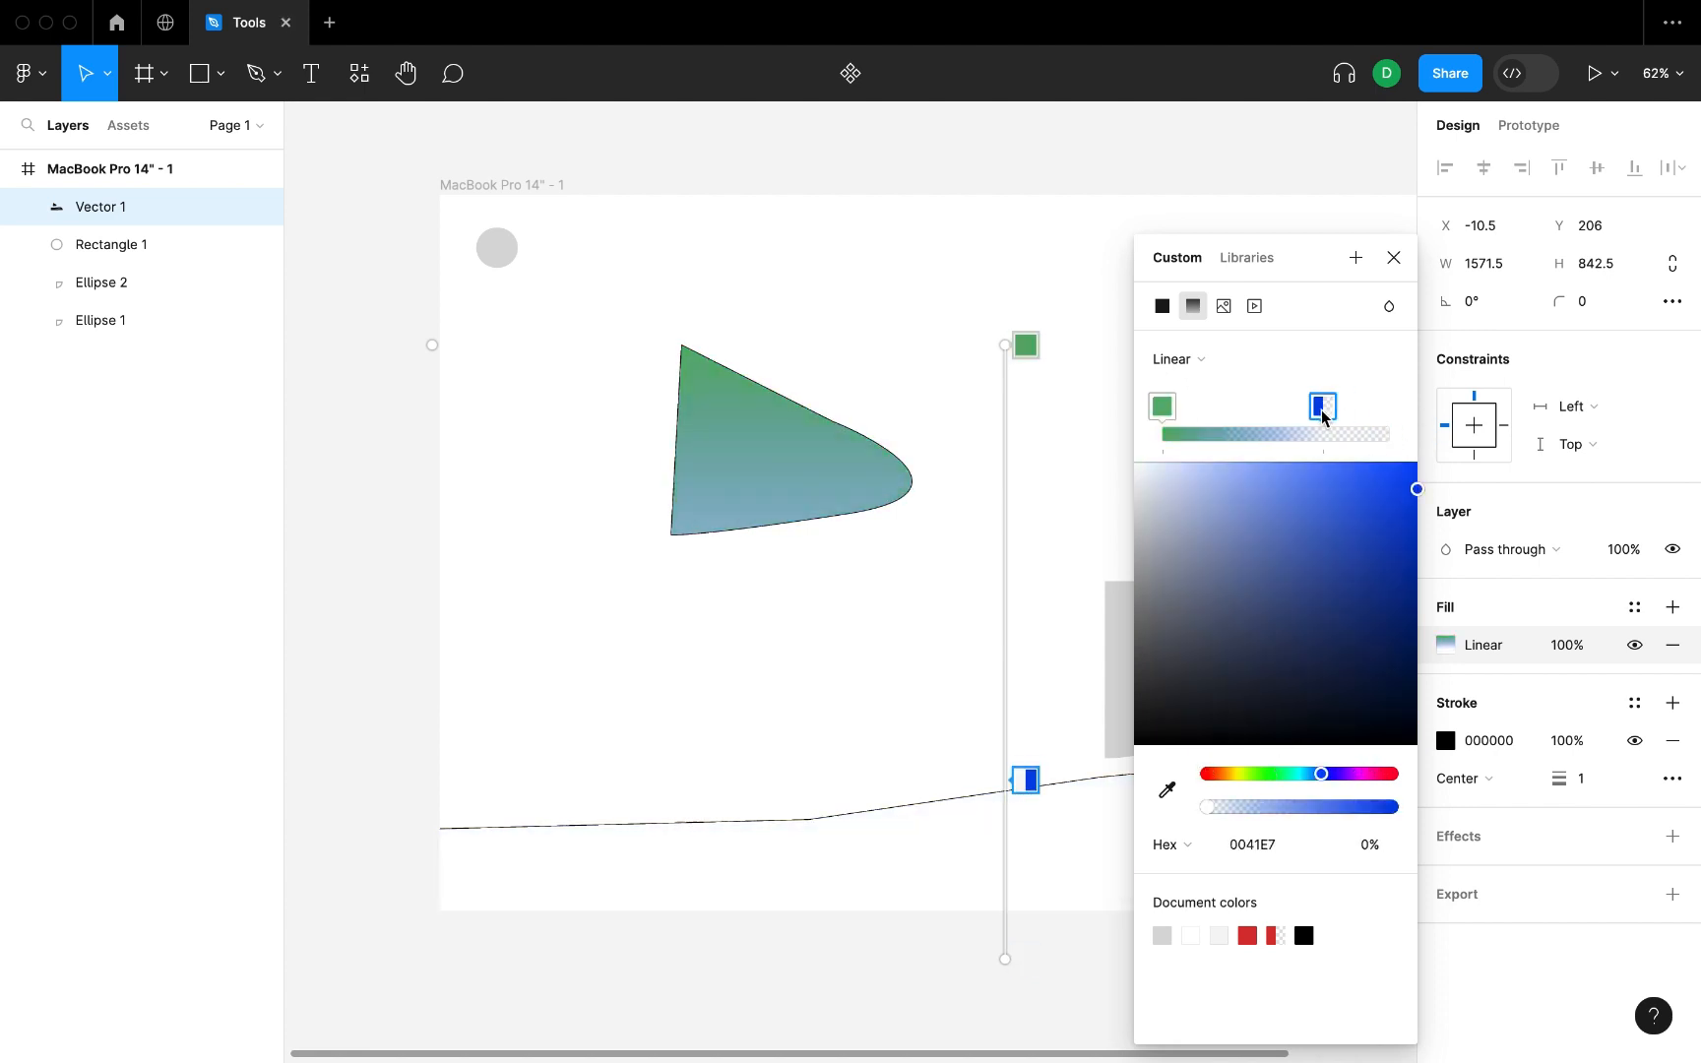
pyautogui.click(1345, 445)
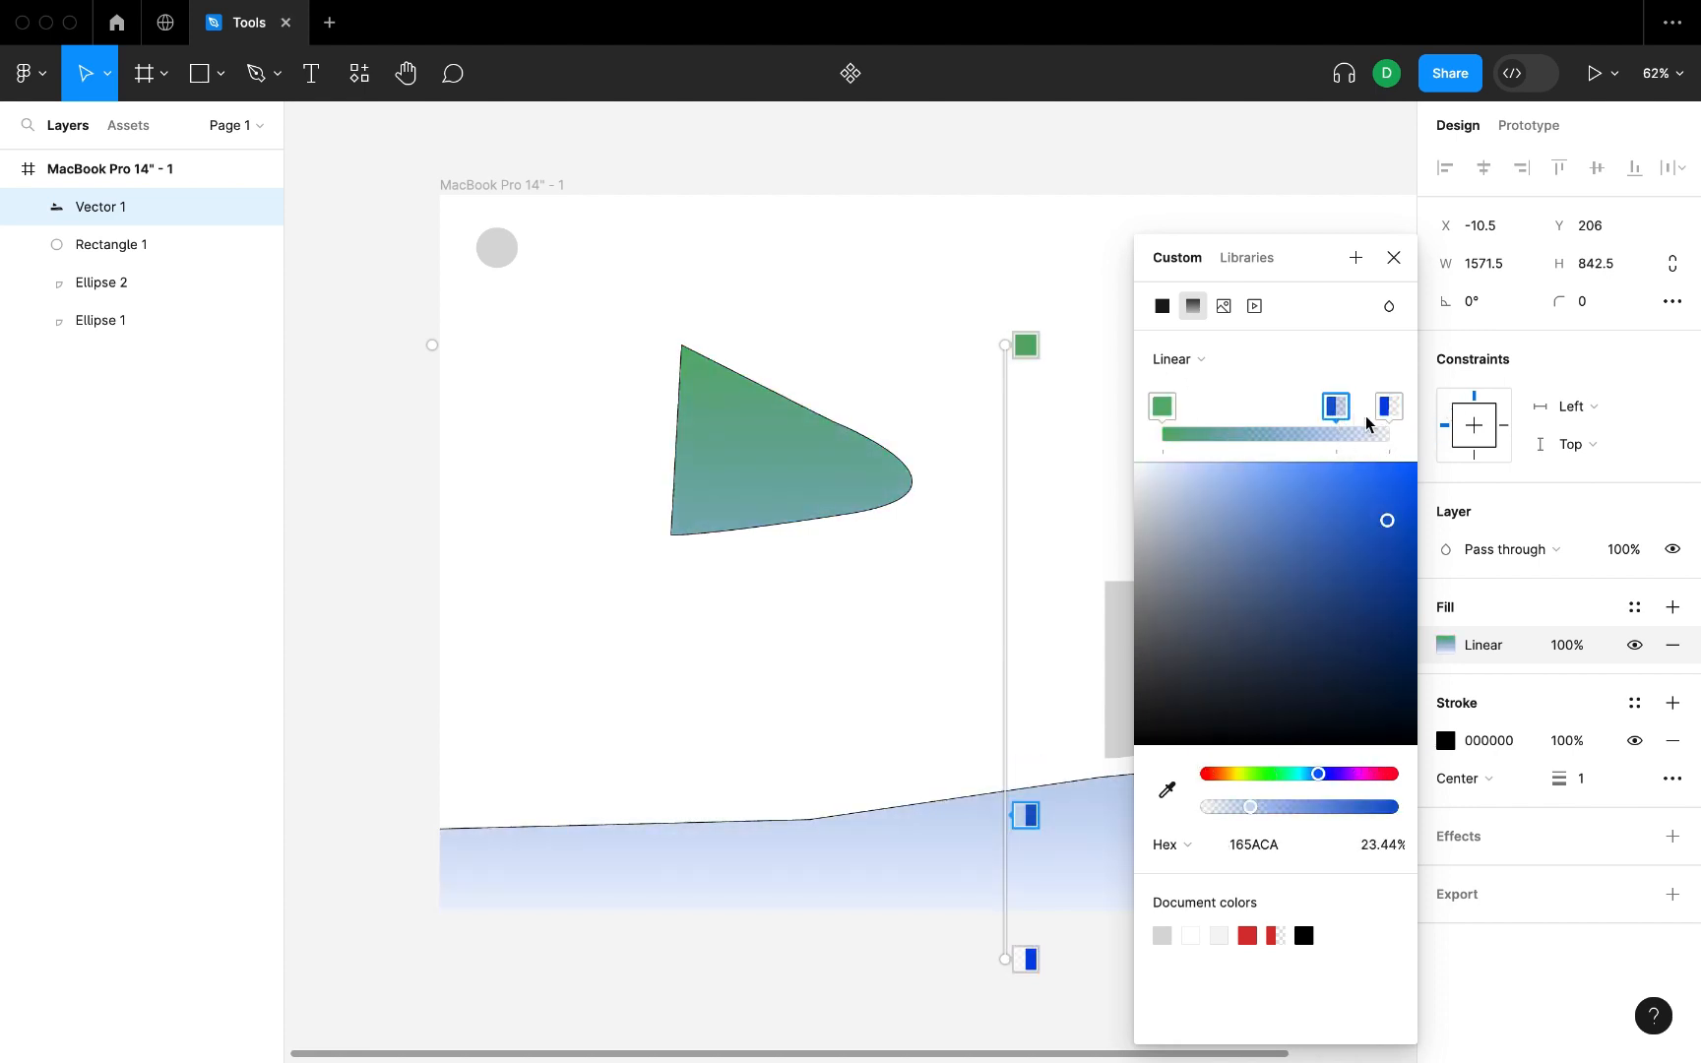
pyautogui.press('BackSpace')
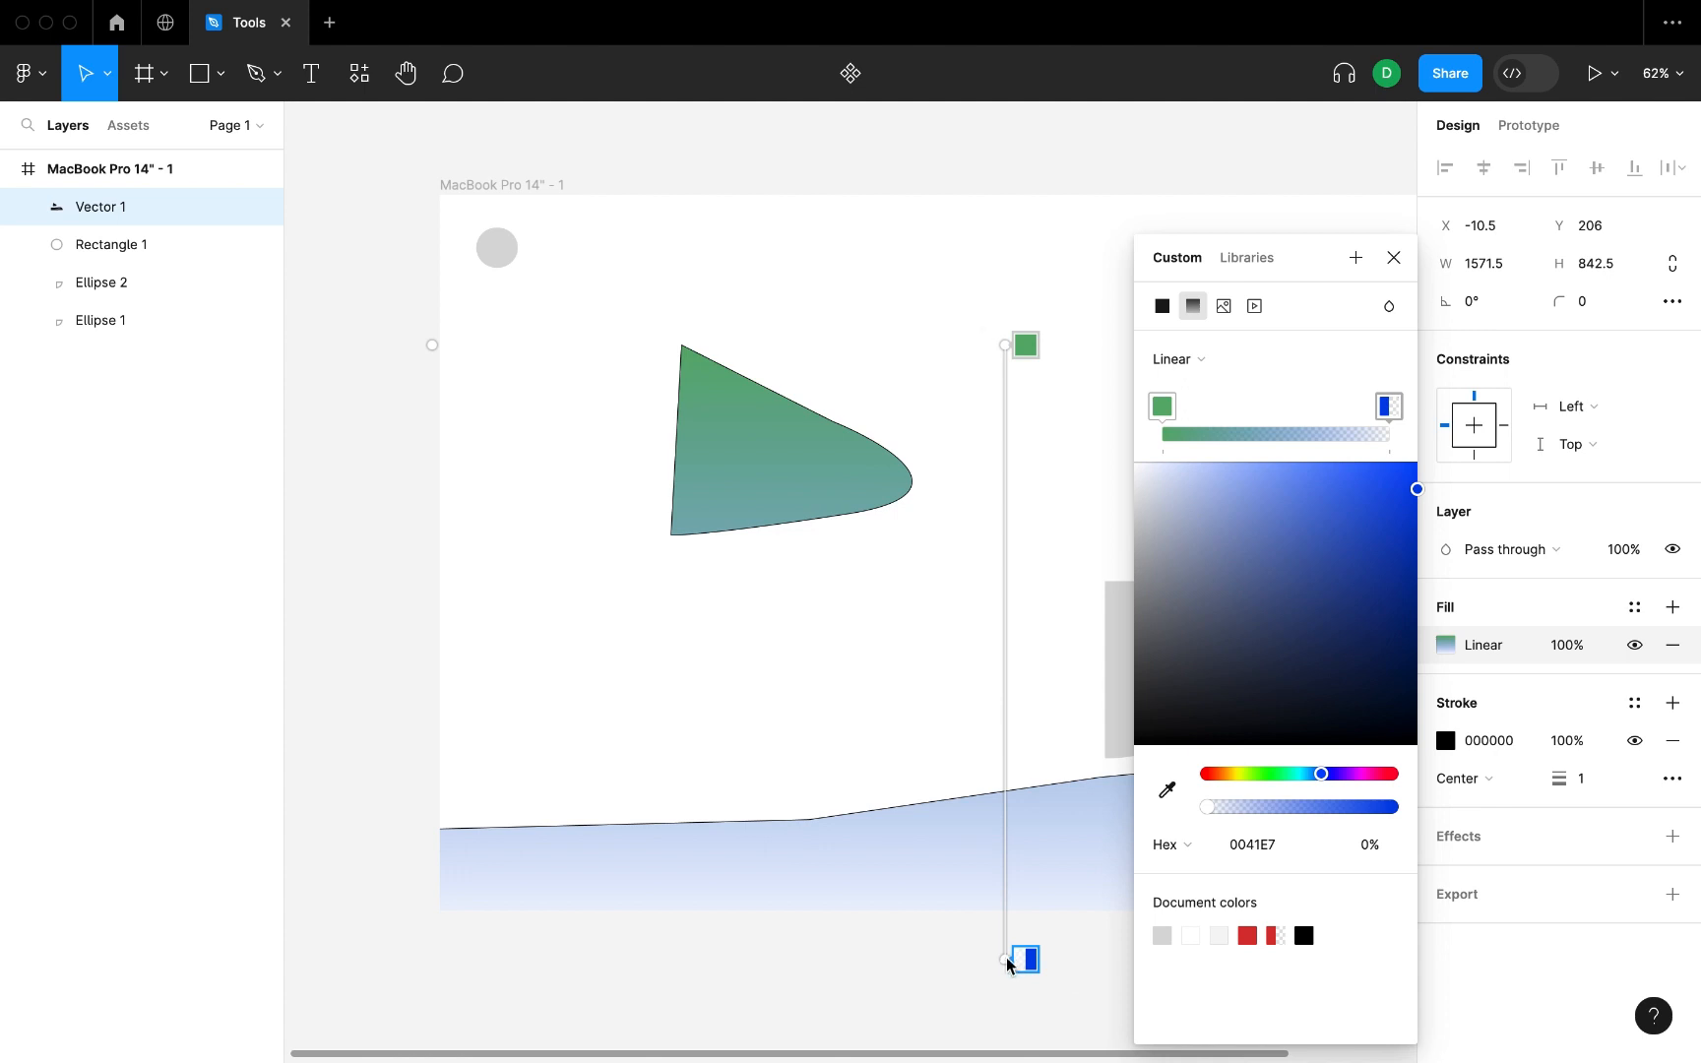
# Replace the gradient's transparent blue stop with an intermediate stop near the end and colour it light green BCFFB1.
pyautogui.moveTo(1014, 471); pyautogui.dragTo(975, 665)
pyautogui.press('Delete')
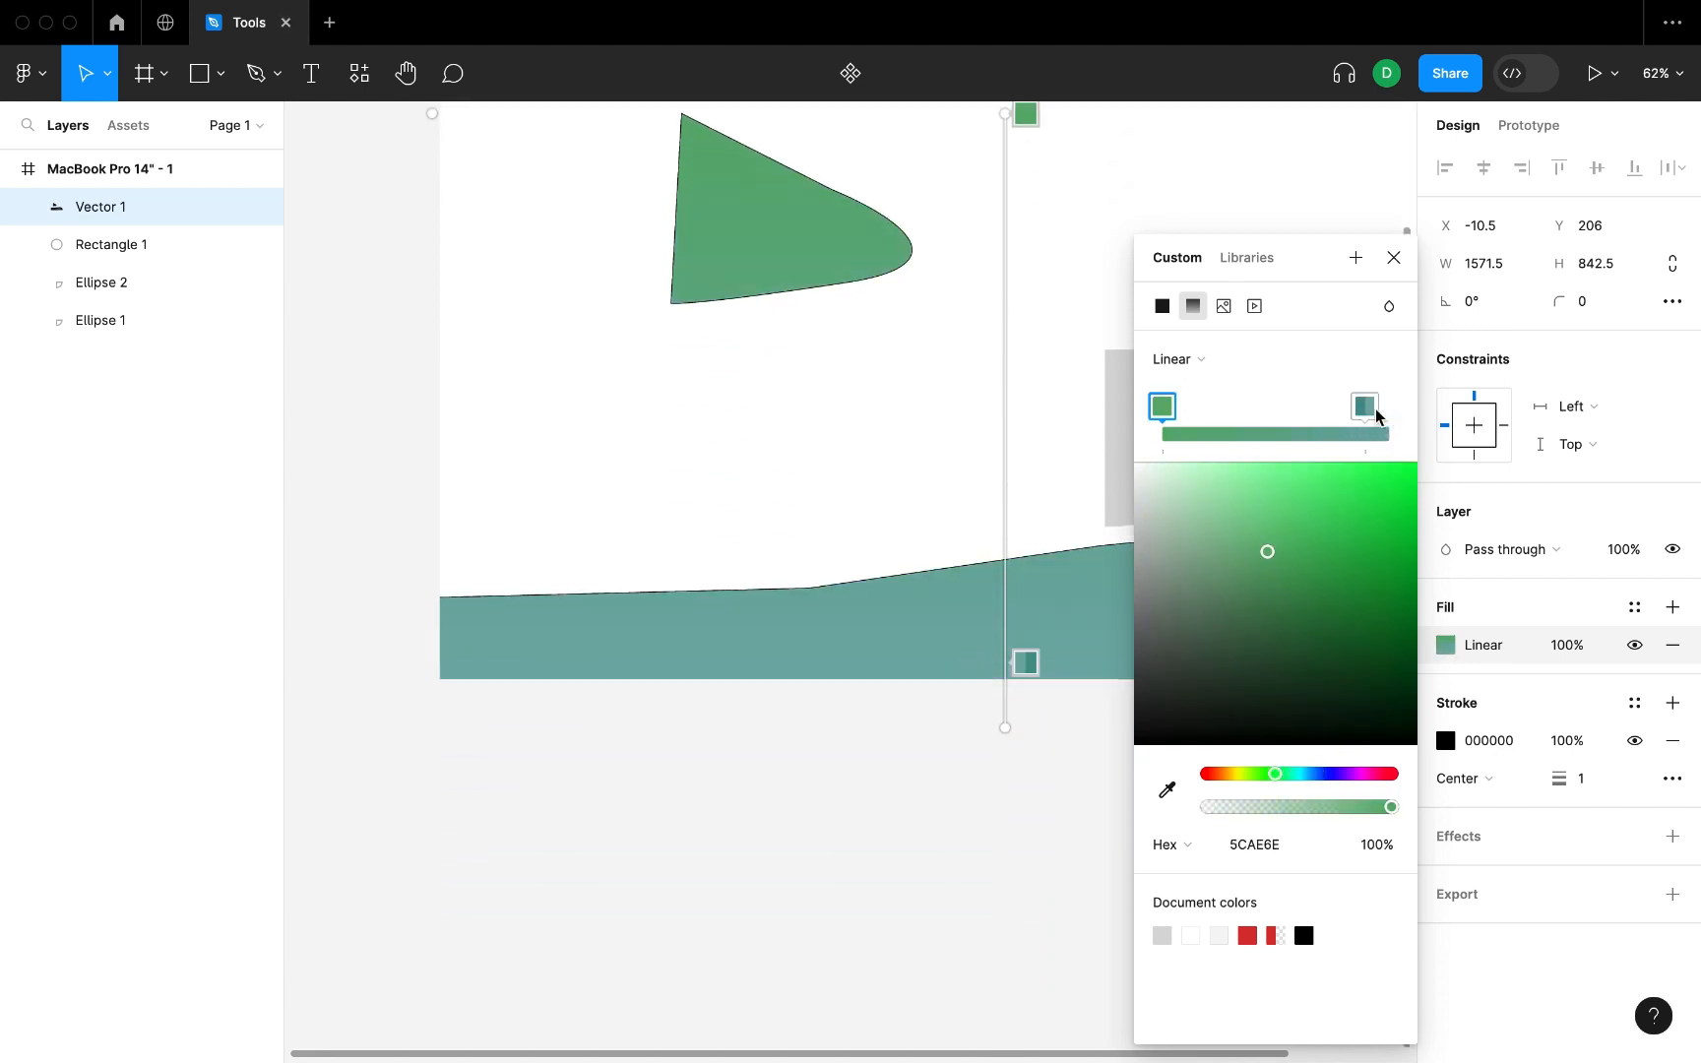
pyautogui.click(1364, 407)
pyautogui.moveTo(1293, 776); pyautogui.dragTo(1264, 776)
pyautogui.click(1205, 506)
pyautogui.moveTo(1205, 506); pyautogui.dragTo(1220, 462)
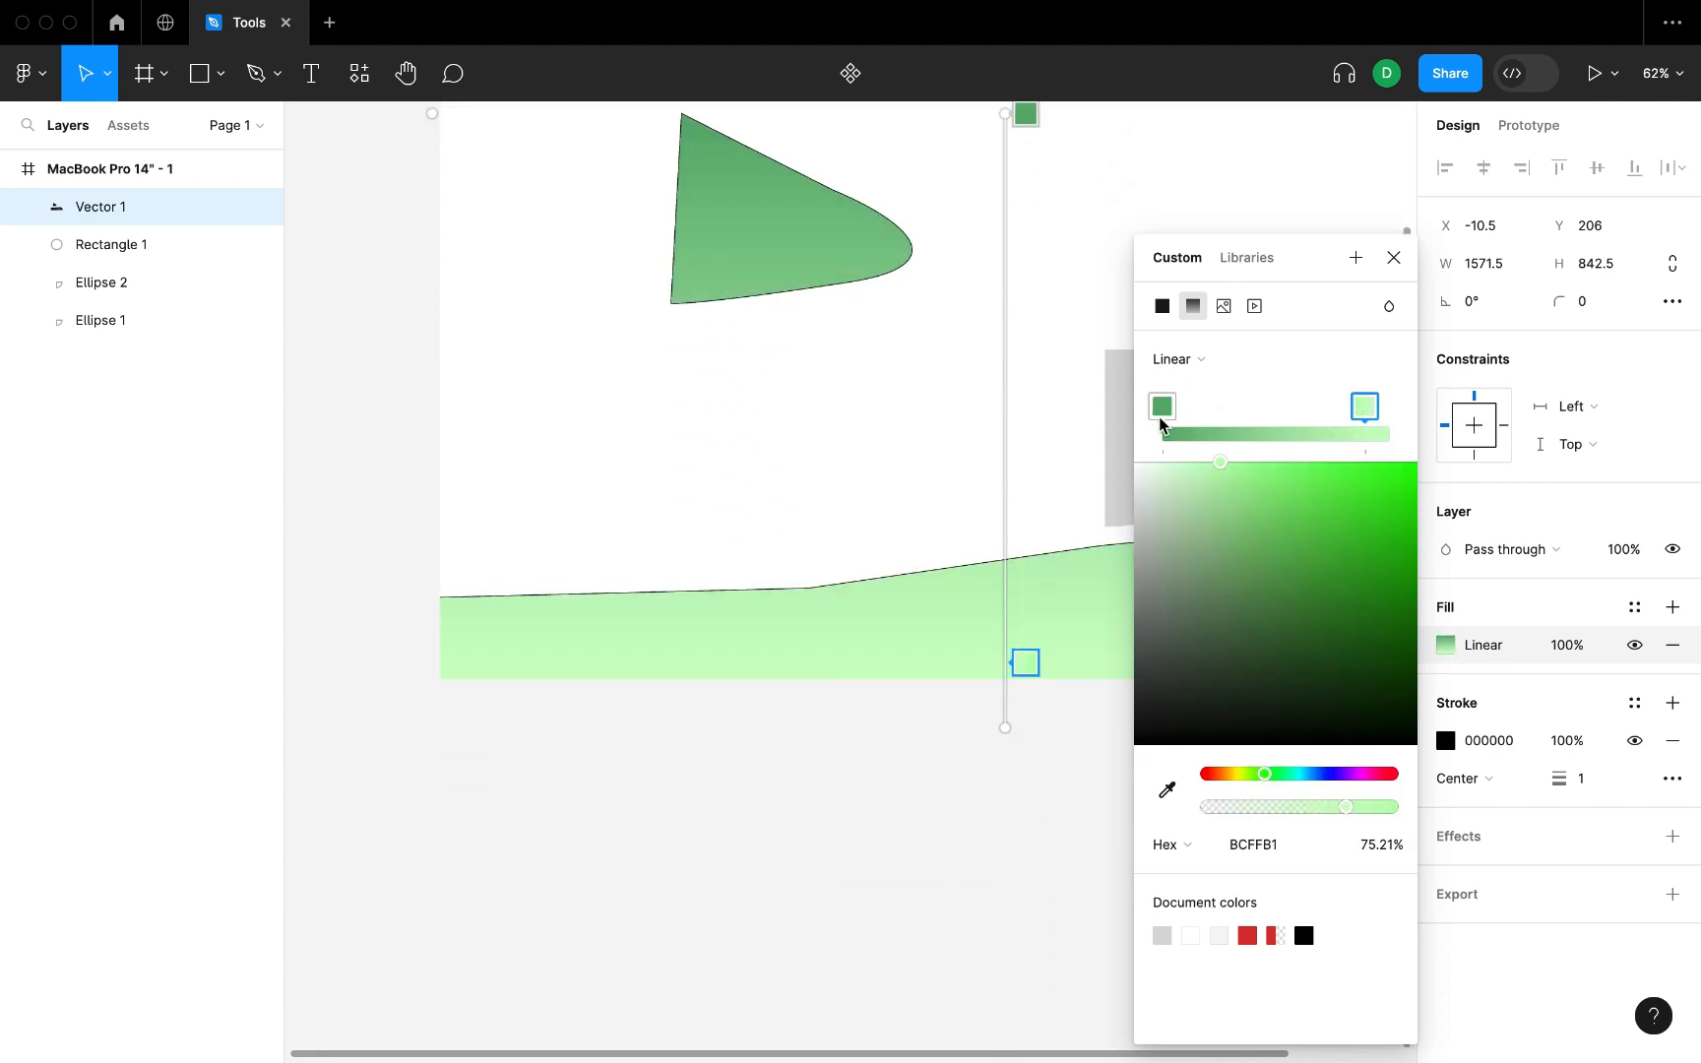
# Recolour the gradient's start stop to a fully saturated, bright amber.
pyautogui.click(1162, 406)
pyautogui.click(1228, 775)
pyautogui.moveTo(1355, 558); pyautogui.dragTo(1422, 457)
pyautogui.click(1214, 774)
pyautogui.moveTo(1324, 505); pyautogui.dragTo(1423, 469)
pyautogui.click(1230, 773)
# Reposition the gradient stops so light green sits above amber with a short transition across the lower shape, and deselect the vector.
pyautogui.moveTo(1024, 662); pyautogui.dragTo(1024, 556)
pyautogui.moveTo(1024, 114); pyautogui.dragTo(1025, 632)
pyautogui.click(1025, 556)
pyautogui.click(1393, 257)
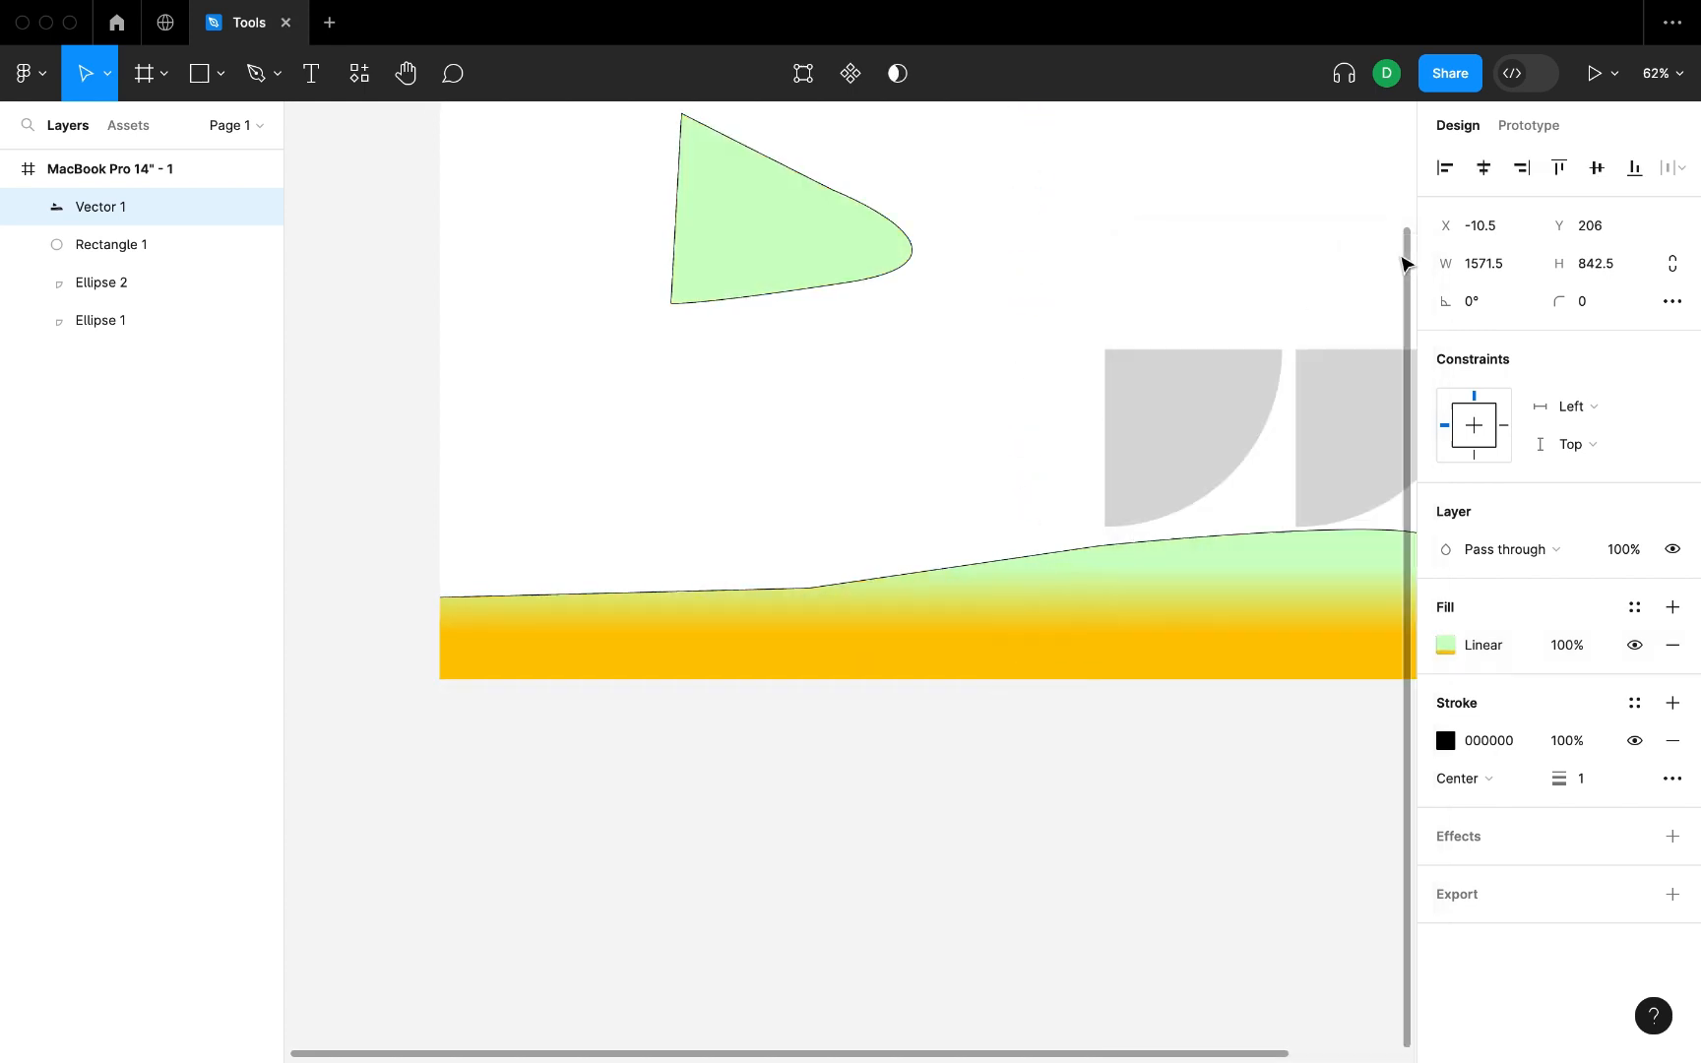
pyautogui.scroll(5, 1166, 482)
pyautogui.hscroll(3, 1165, 483)
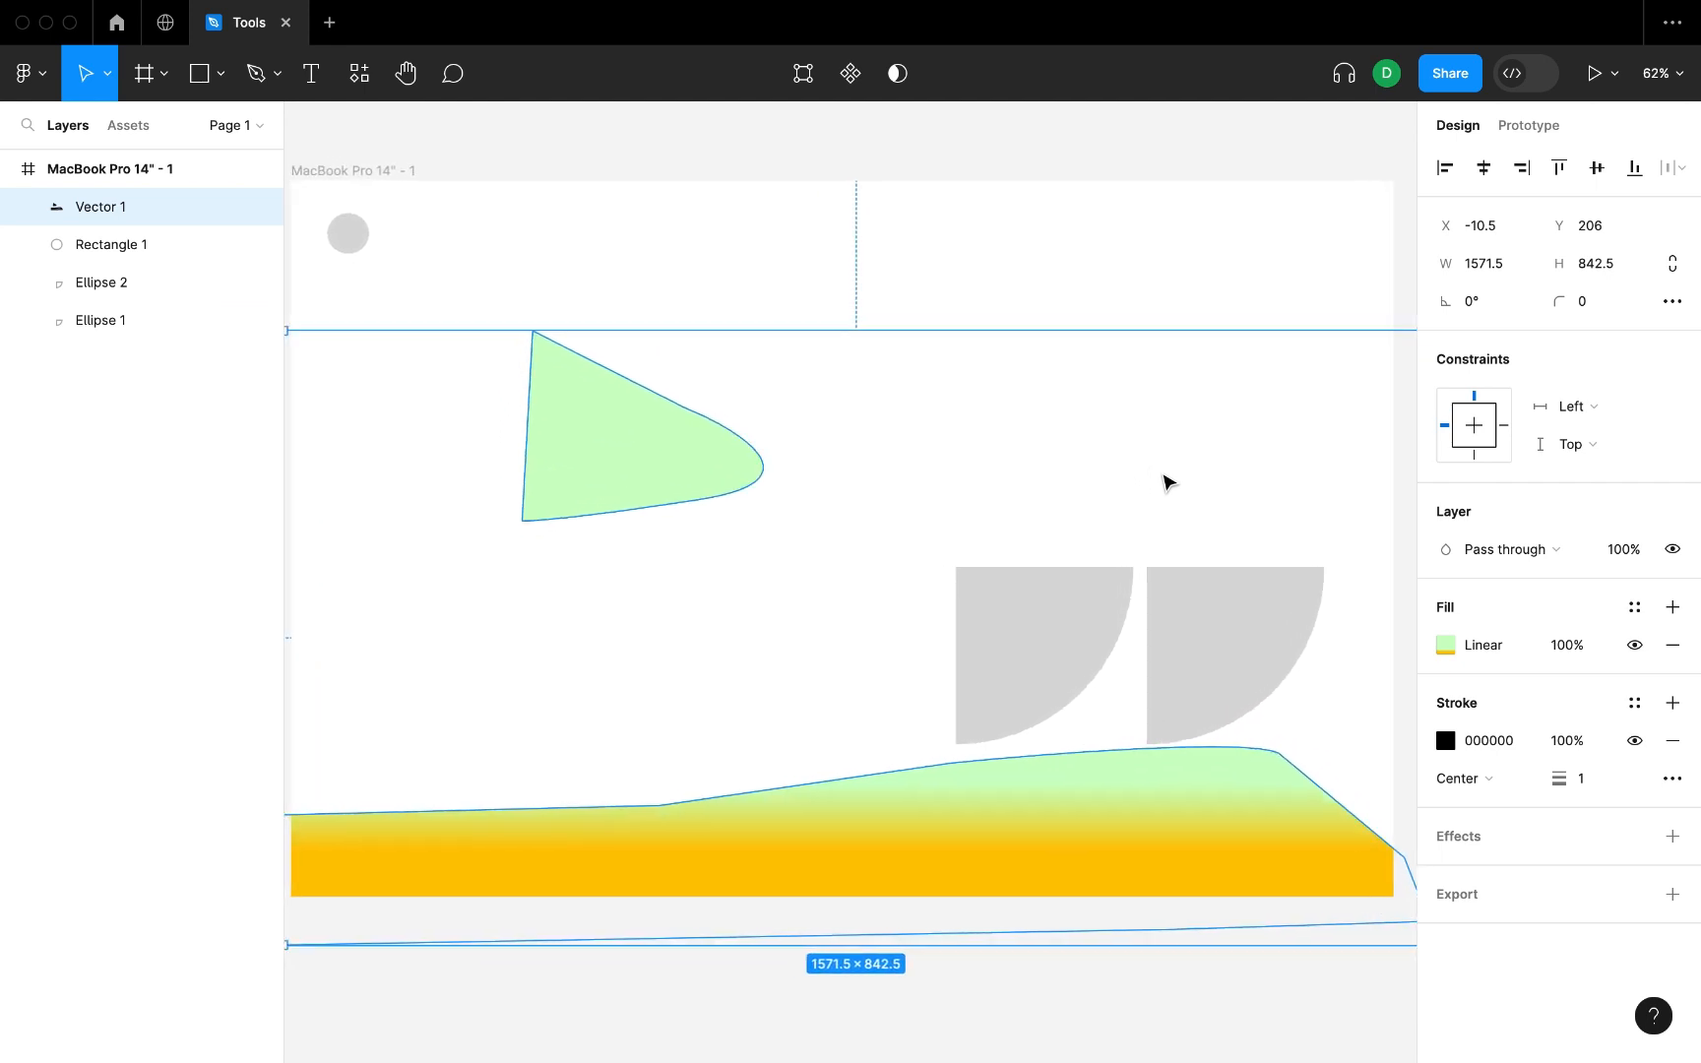
pyautogui.click(1260, 158)
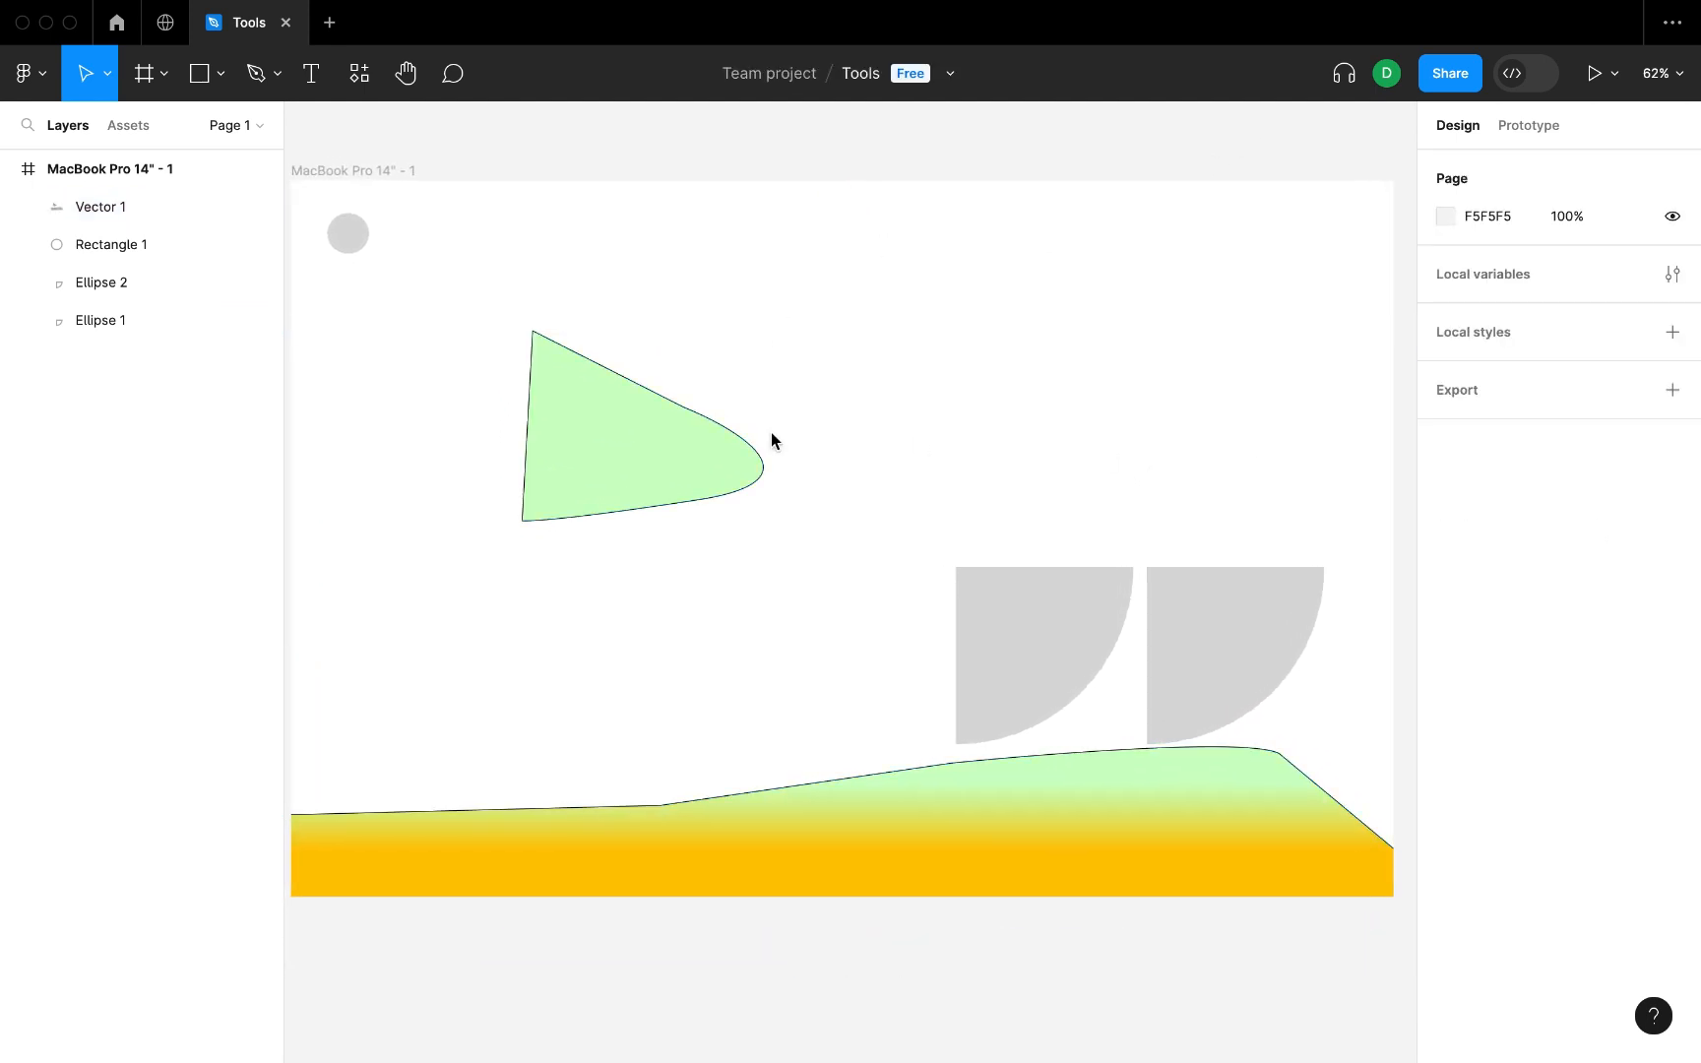
# Draw two curvy freehand lines with the Pencil tool in the upper area of the frame.
pyautogui.click(282, 80)
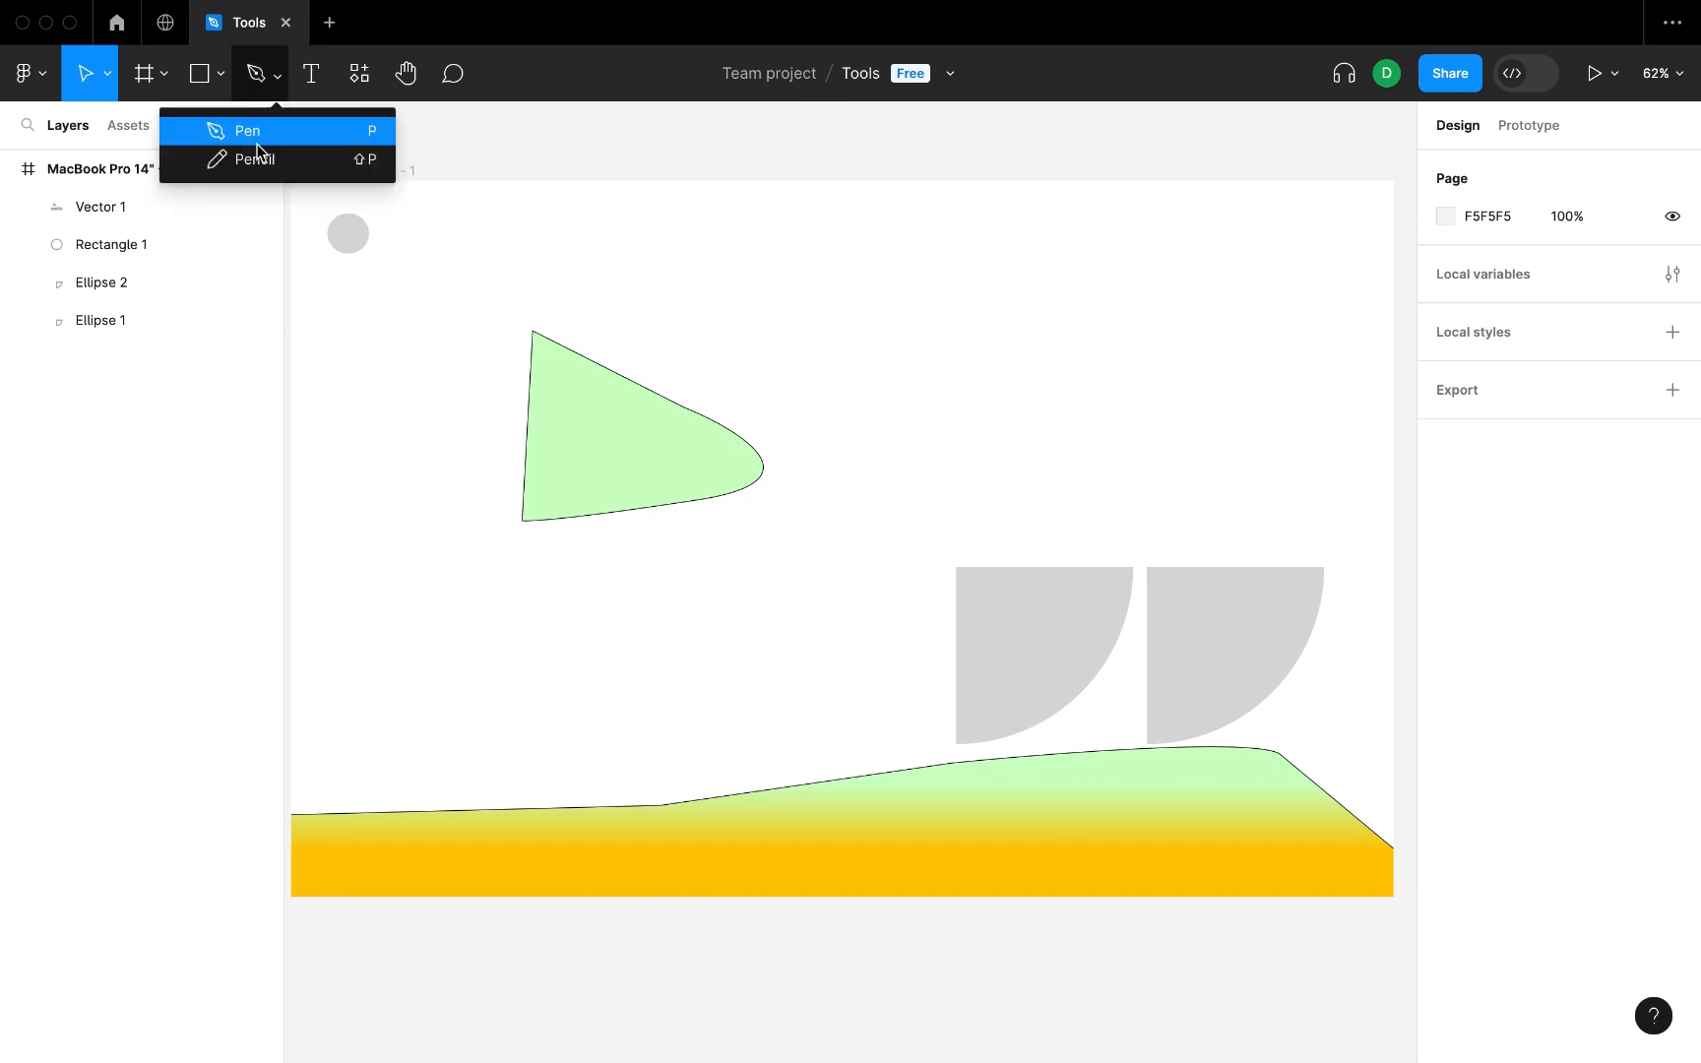
pyautogui.click(268, 162)
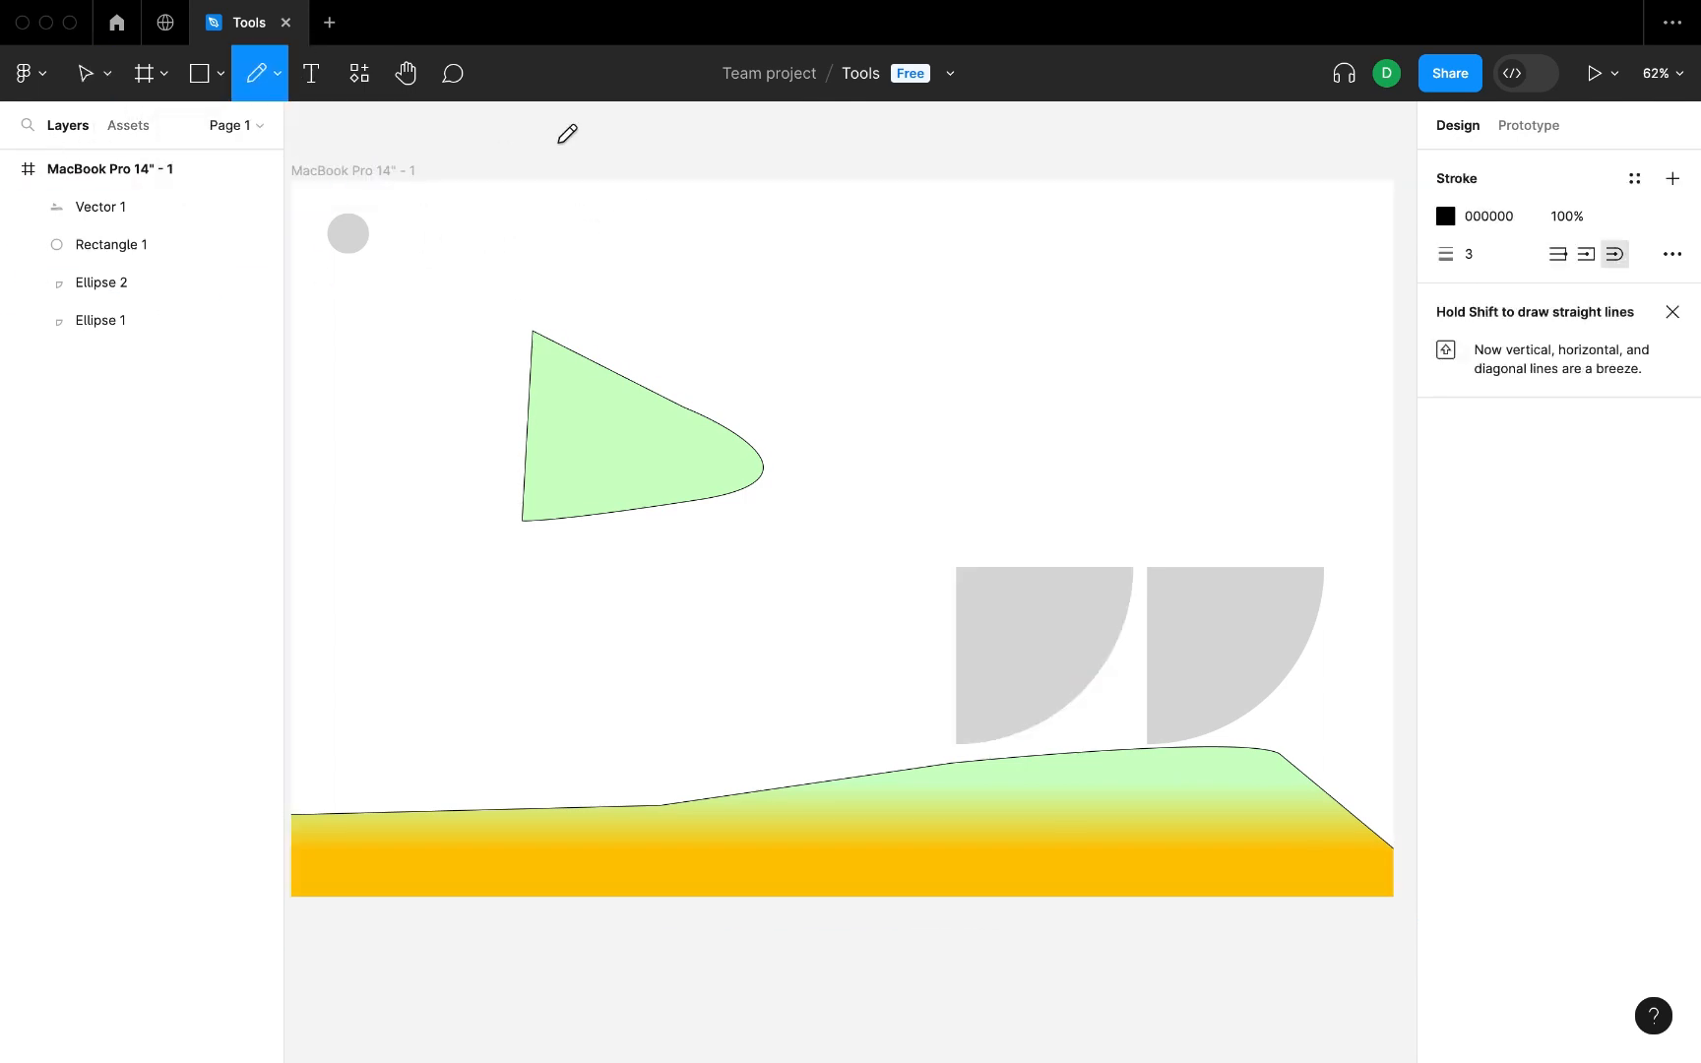
pyautogui.moveTo(621, 267)
pyautogui.mouseDown()
pyautogui.moveTo(815, 295)
pyautogui.moveTo(897, 285)
pyautogui.moveTo(915, 414)
pyautogui.mouseUp()
pyautogui.moveTo(1027, 303)
pyautogui.mouseDown()
pyautogui.moveTo(1039, 354)
pyautogui.moveTo(1190, 353)
pyautogui.mouseUp()
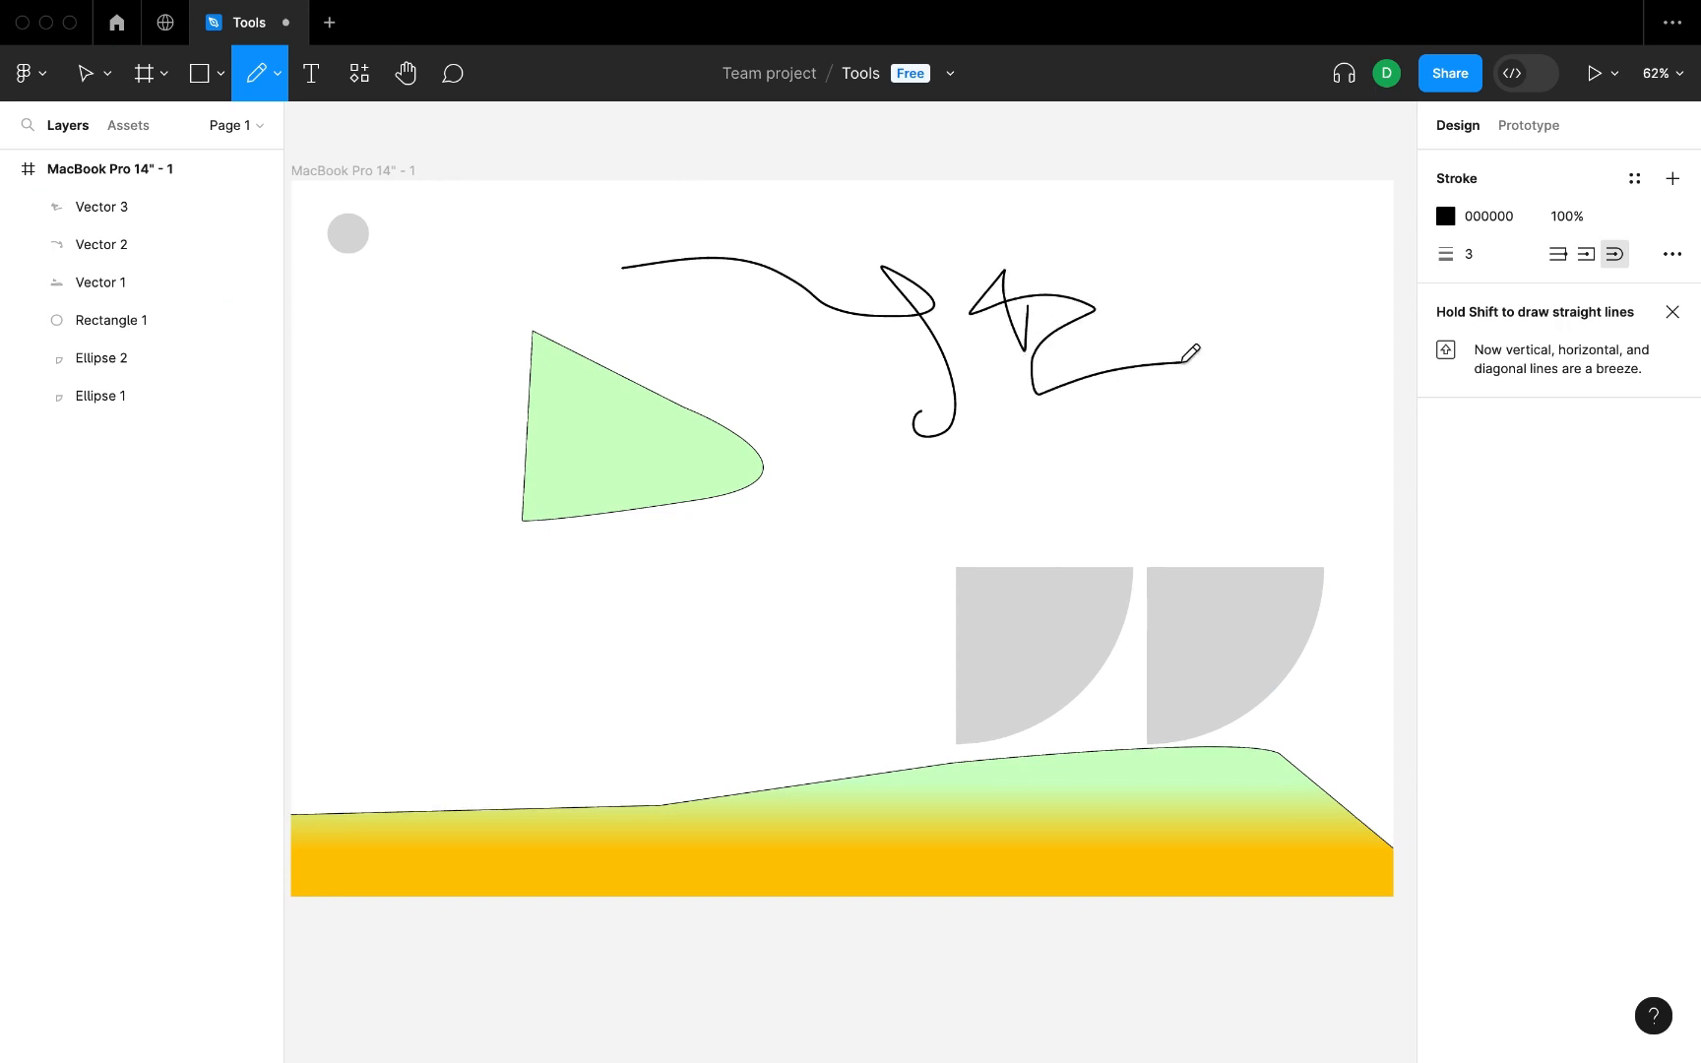
# Add a text box about 255 × 164 beside the green shape reading "This is a text sample" at font size 20.
pyautogui.click(308, 84)
pyautogui.moveTo(318, 373); pyautogui.dragTo(505, 493)
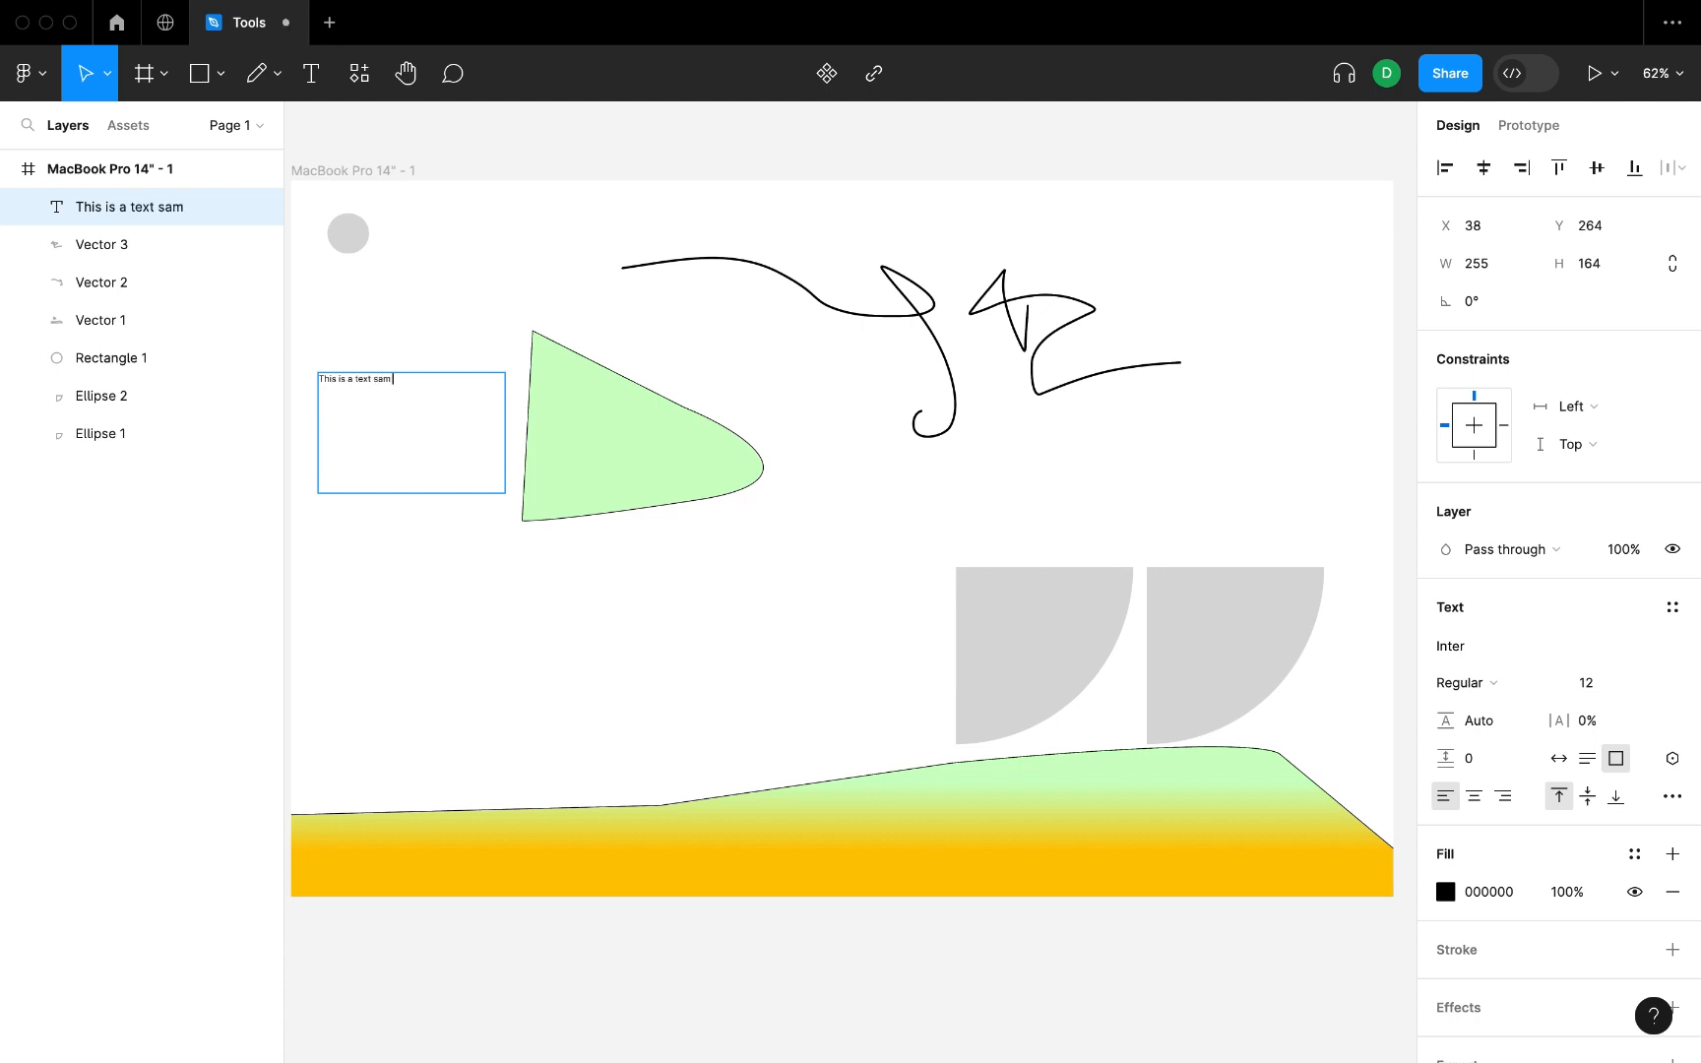
pyautogui.press('super+a')
pyautogui.scroll(-2, 1565, 355)
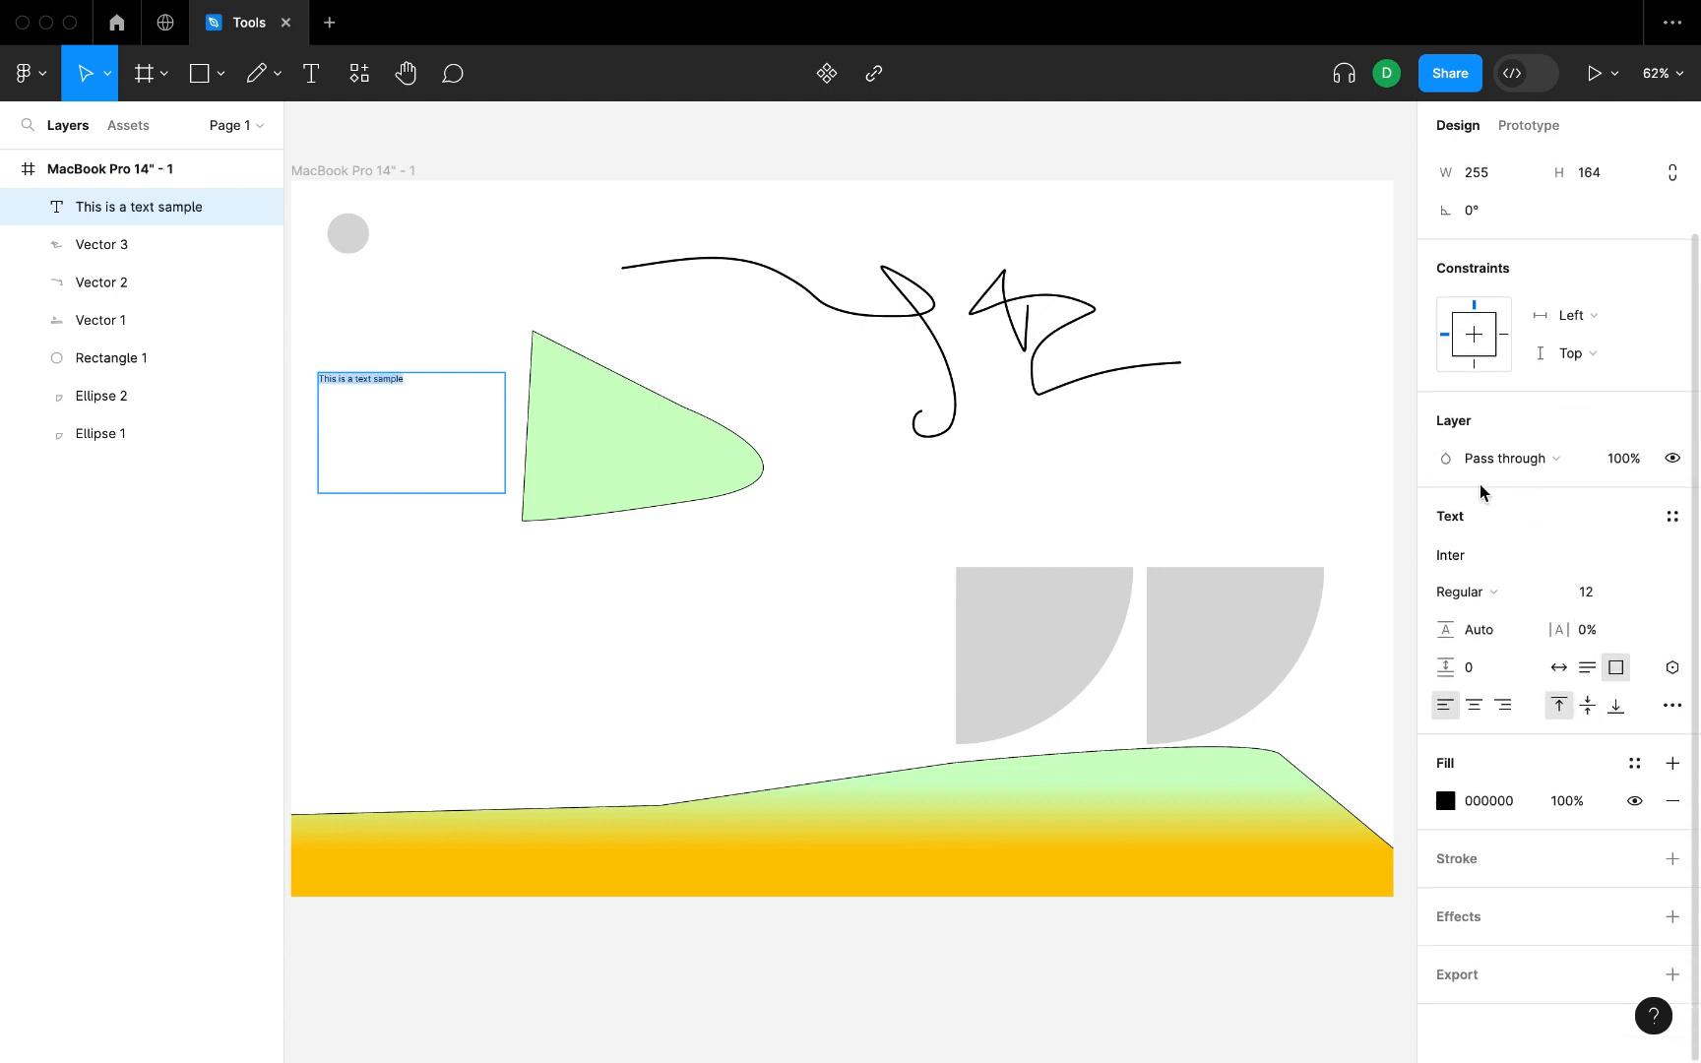
pyautogui.click(1650, 591)
pyautogui.click(1615, 738)
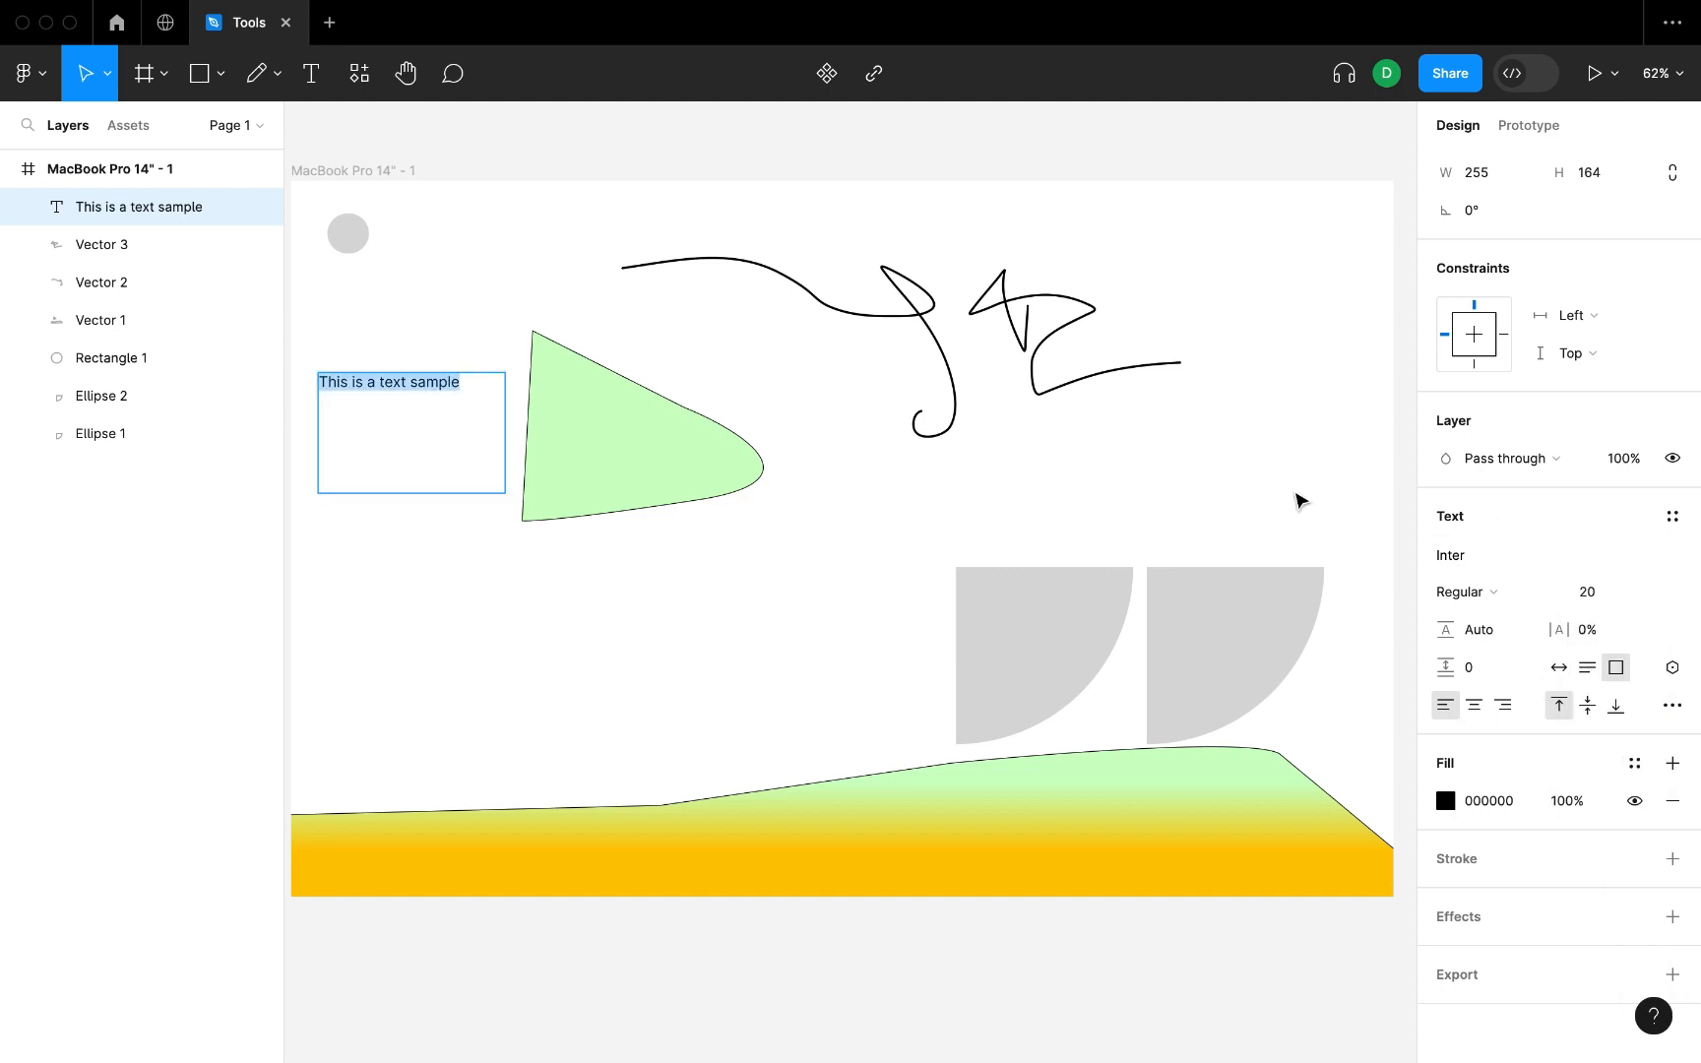
# Set the sample text's layer blend mode to Normal and its font to Indie Flower, and deselect it.
pyautogui.click(1529, 459)
pyautogui.click(1507, 488)
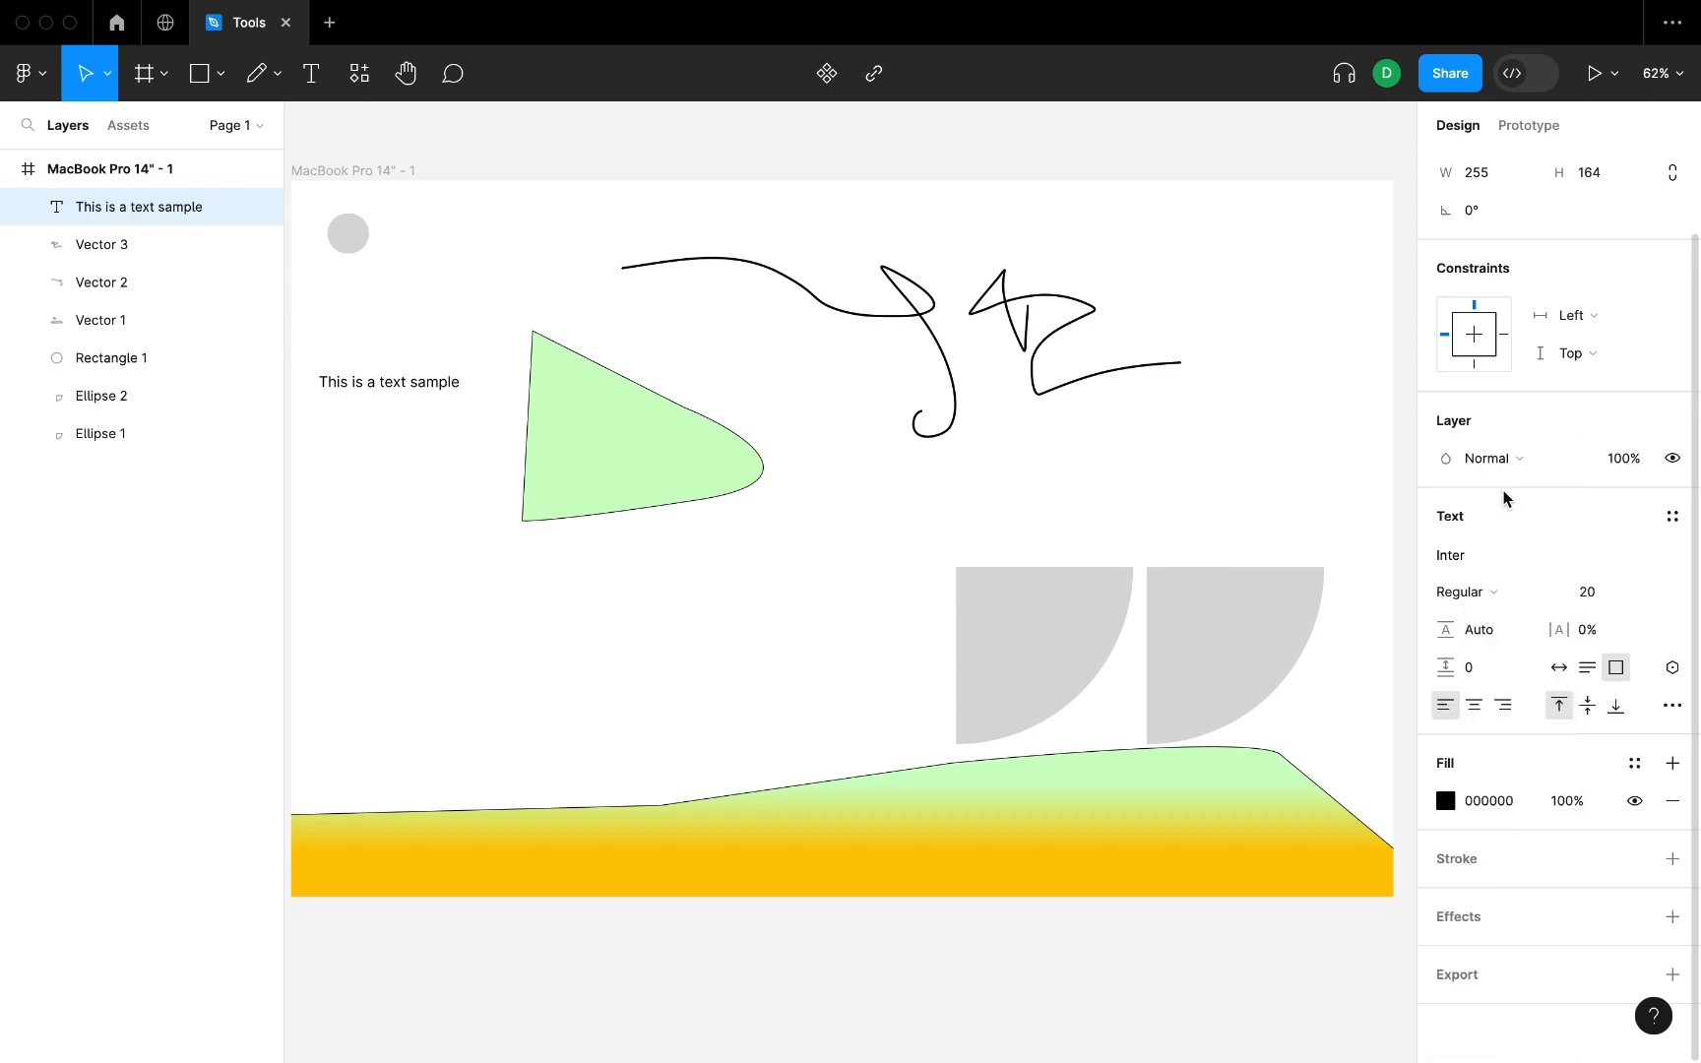
pyautogui.click(1499, 591)
pyautogui.click(1507, 594)
pyautogui.click(1463, 557)
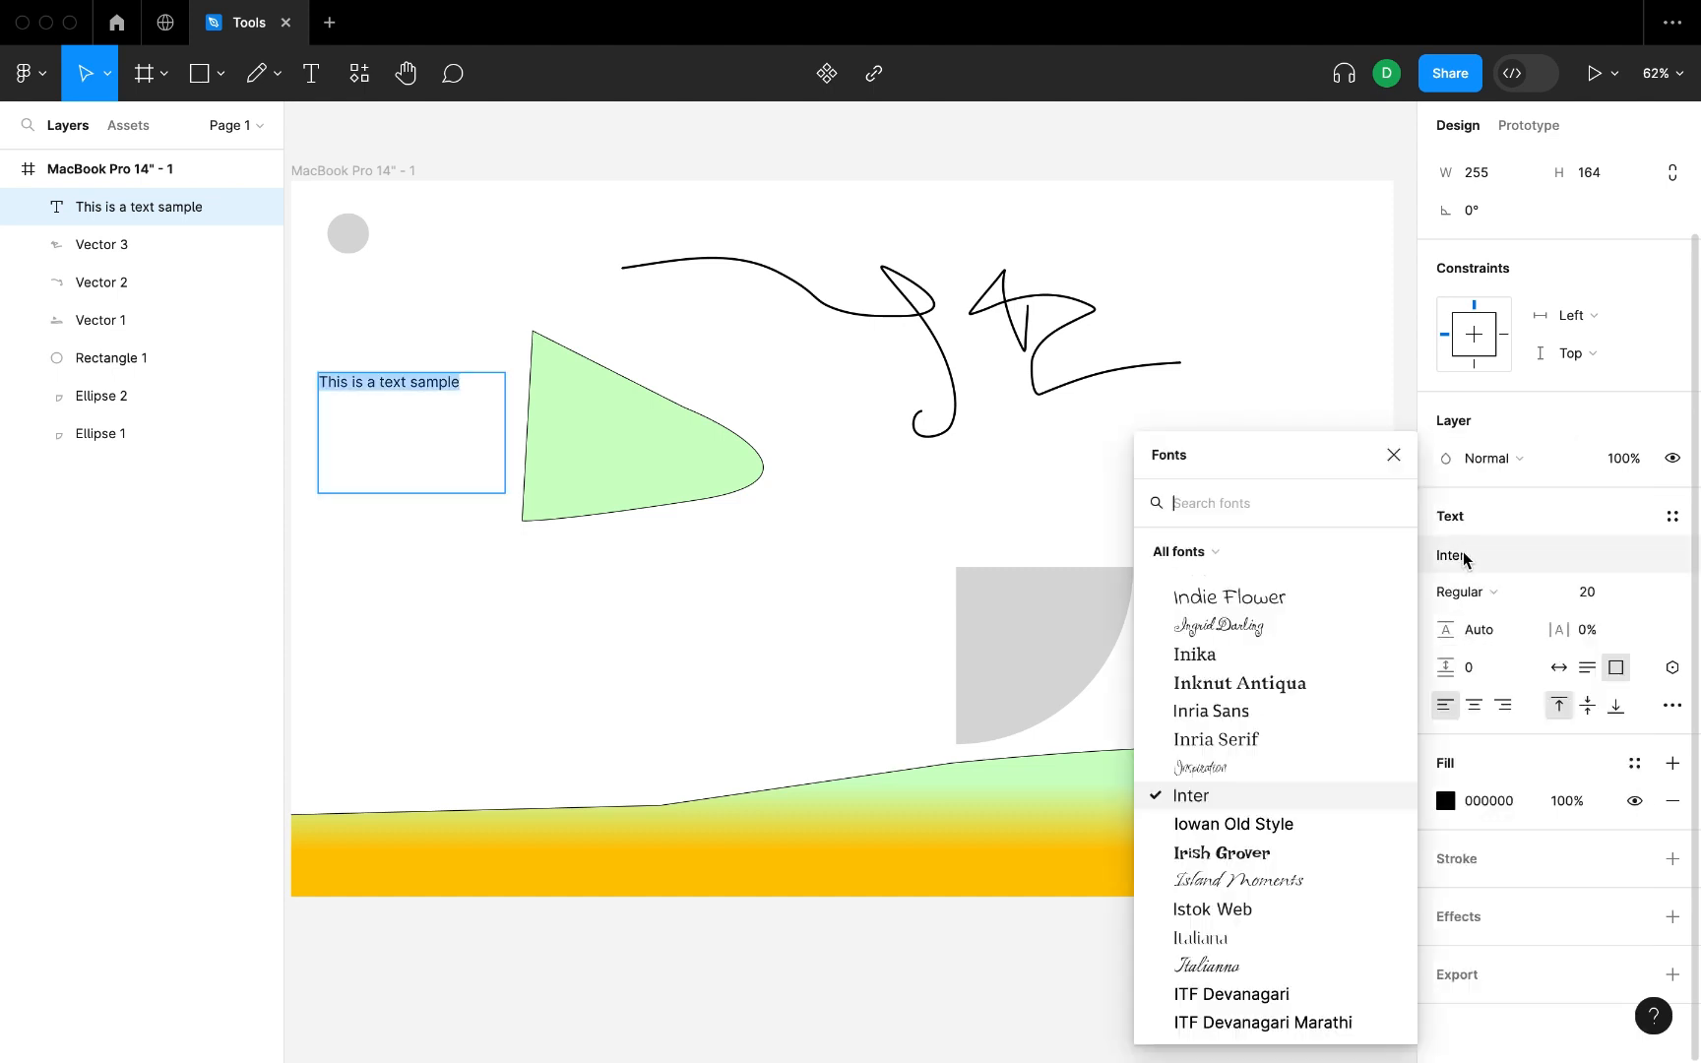
pyautogui.click(1226, 596)
pyautogui.click(470, 676)
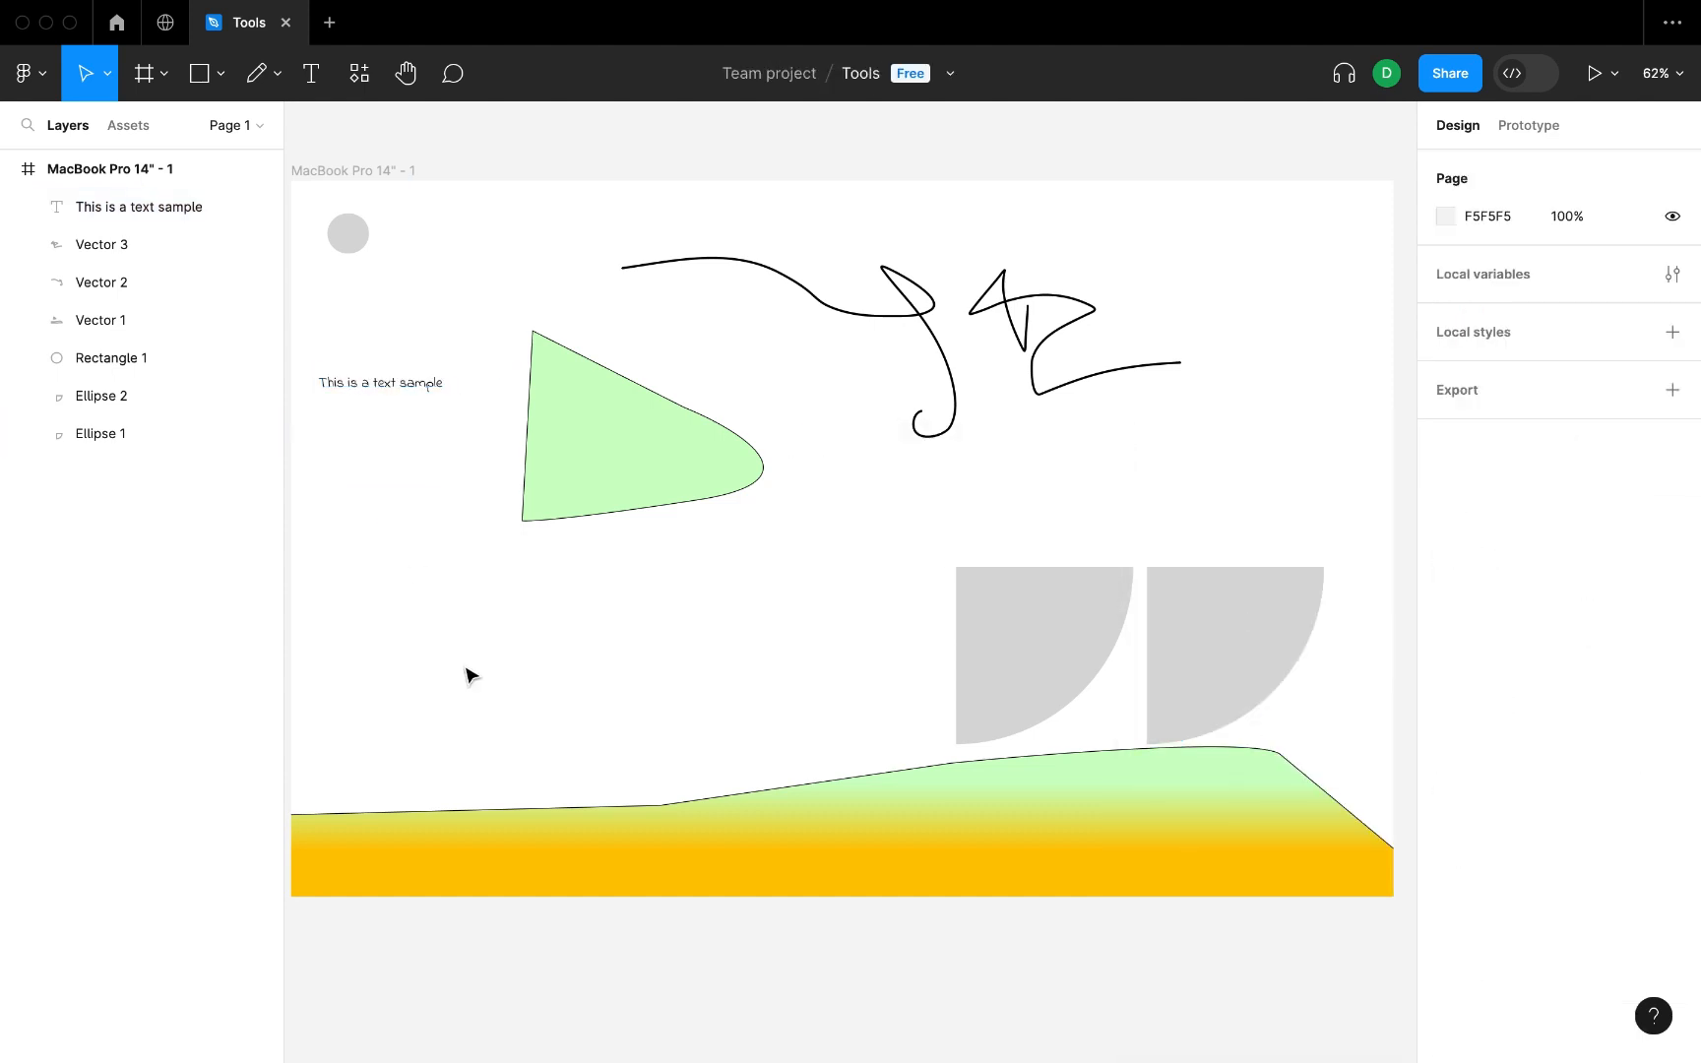
# Look through the available component, plugin and widget resources.
pyautogui.click(362, 74)
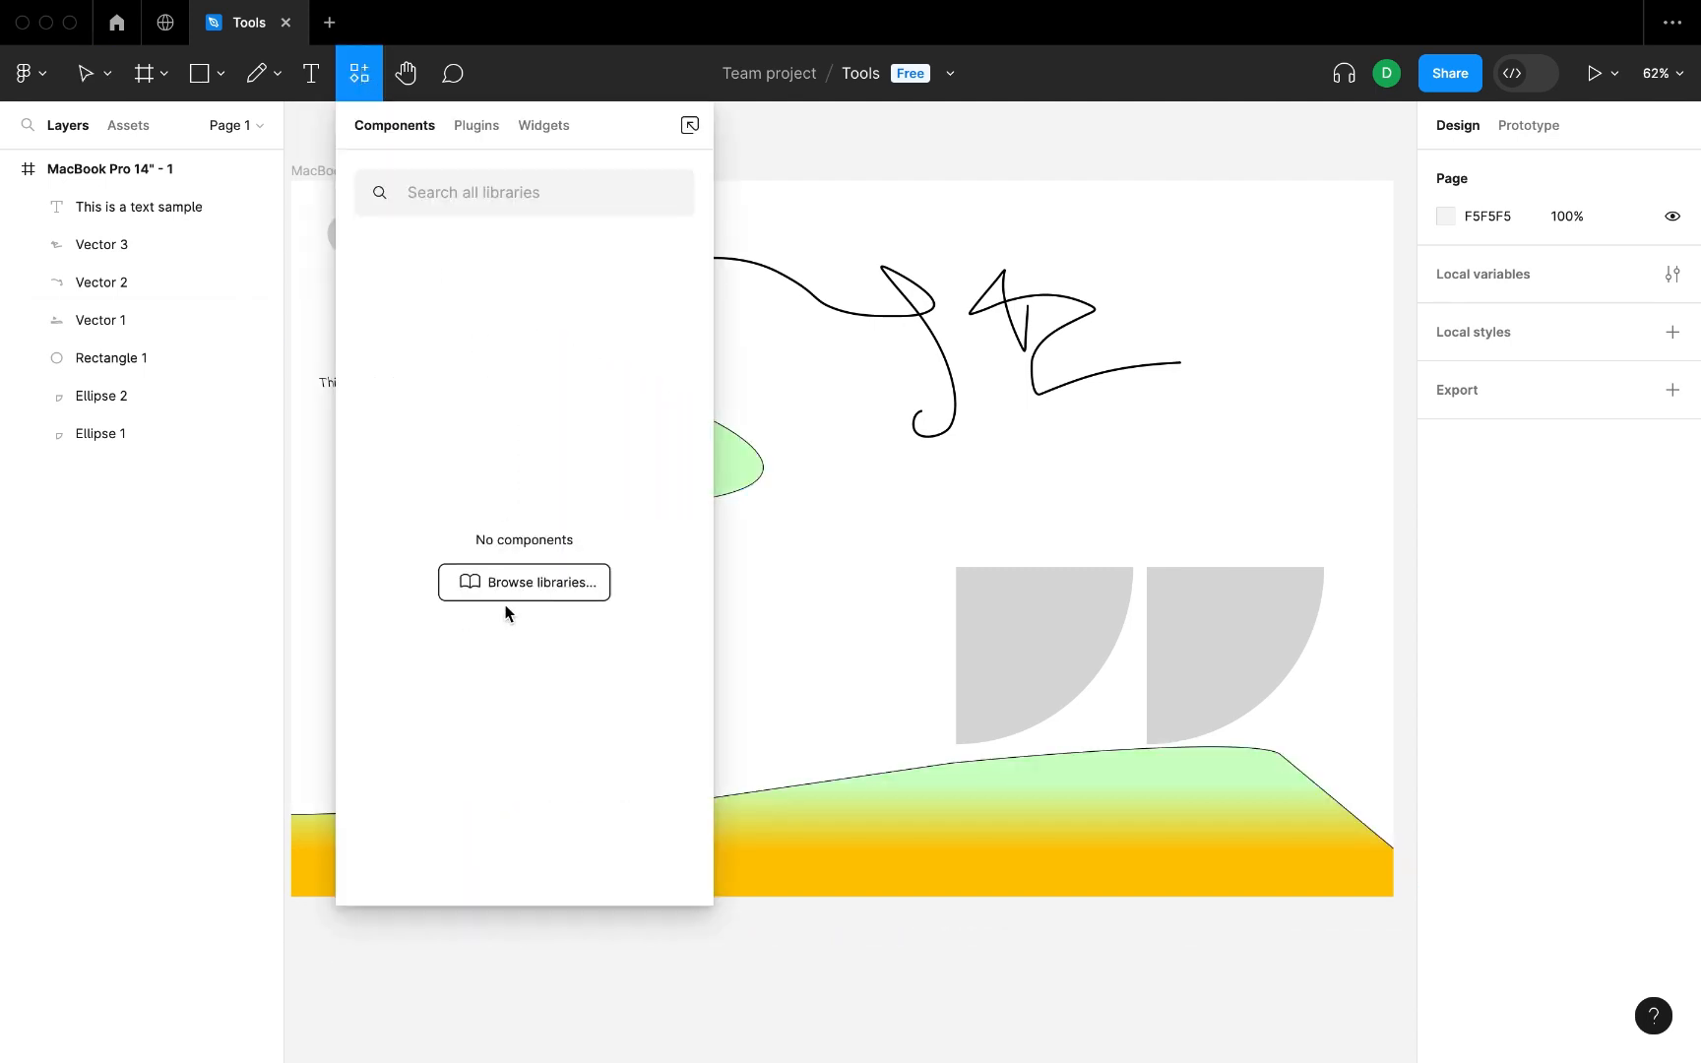
pyautogui.click(459, 129)
pyautogui.click(536, 128)
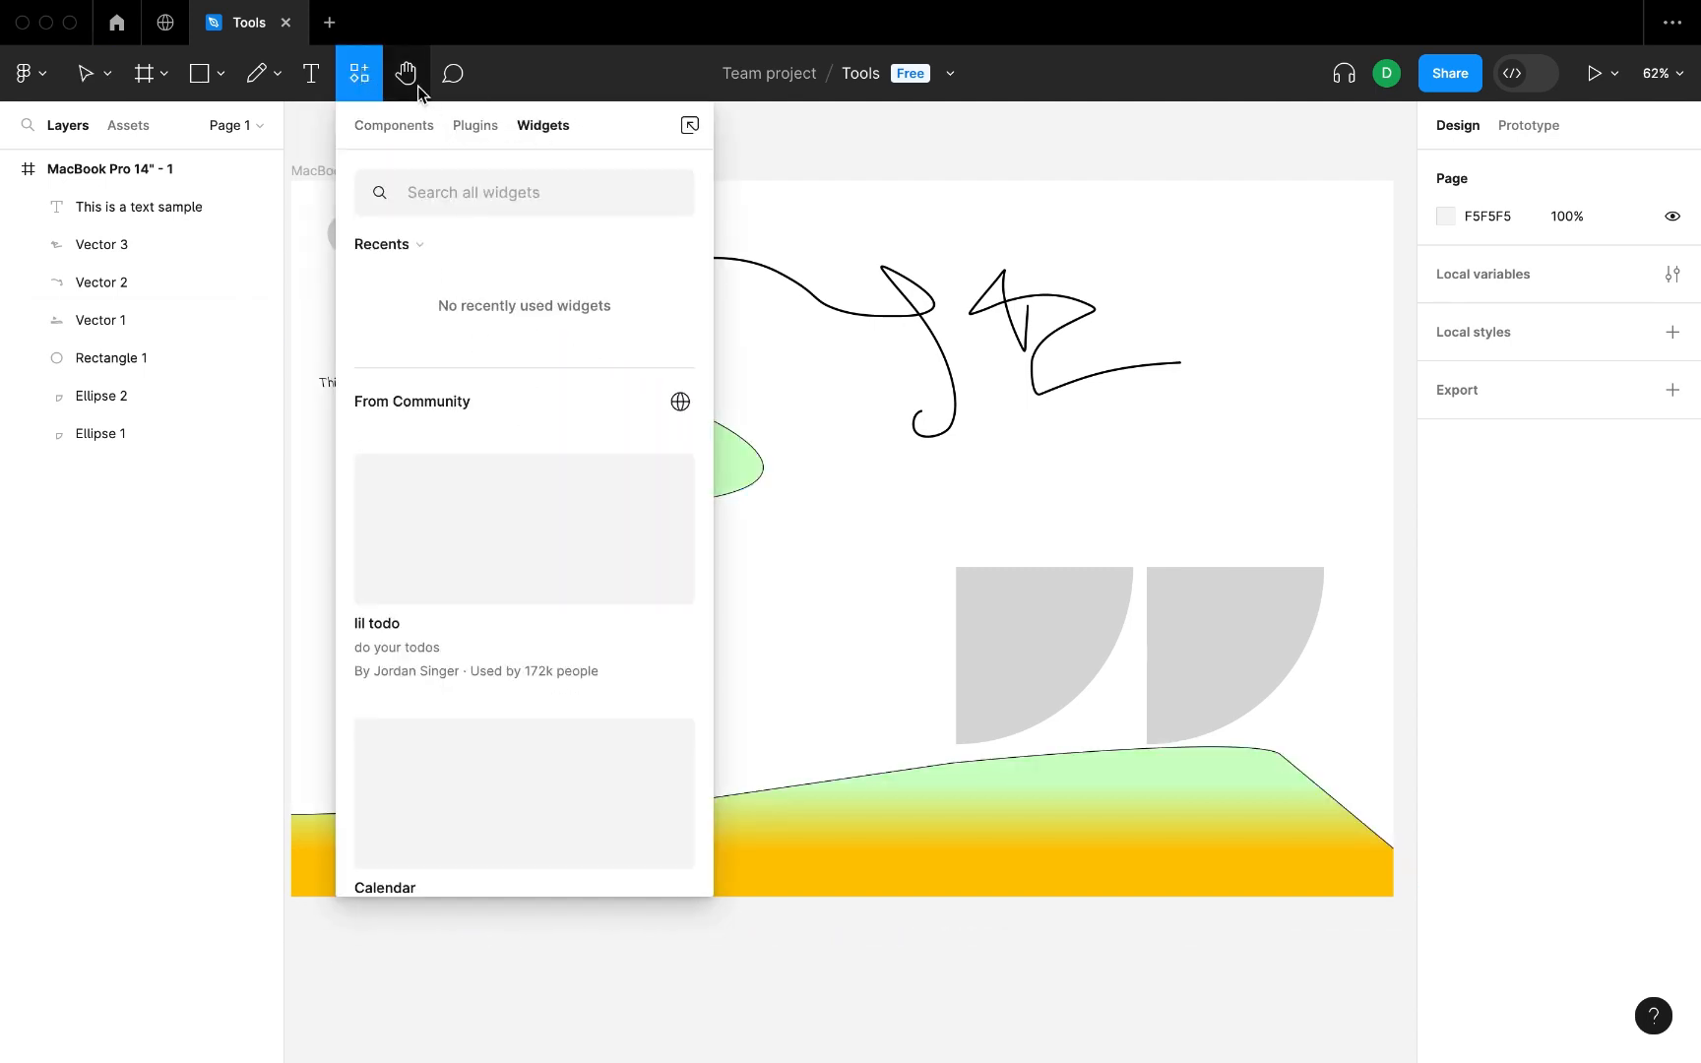
# Duplicate the MacBook Pro 14" - 1 frame with all its contents directly below the original, and deselect the copy.
pyautogui.click(414, 84)
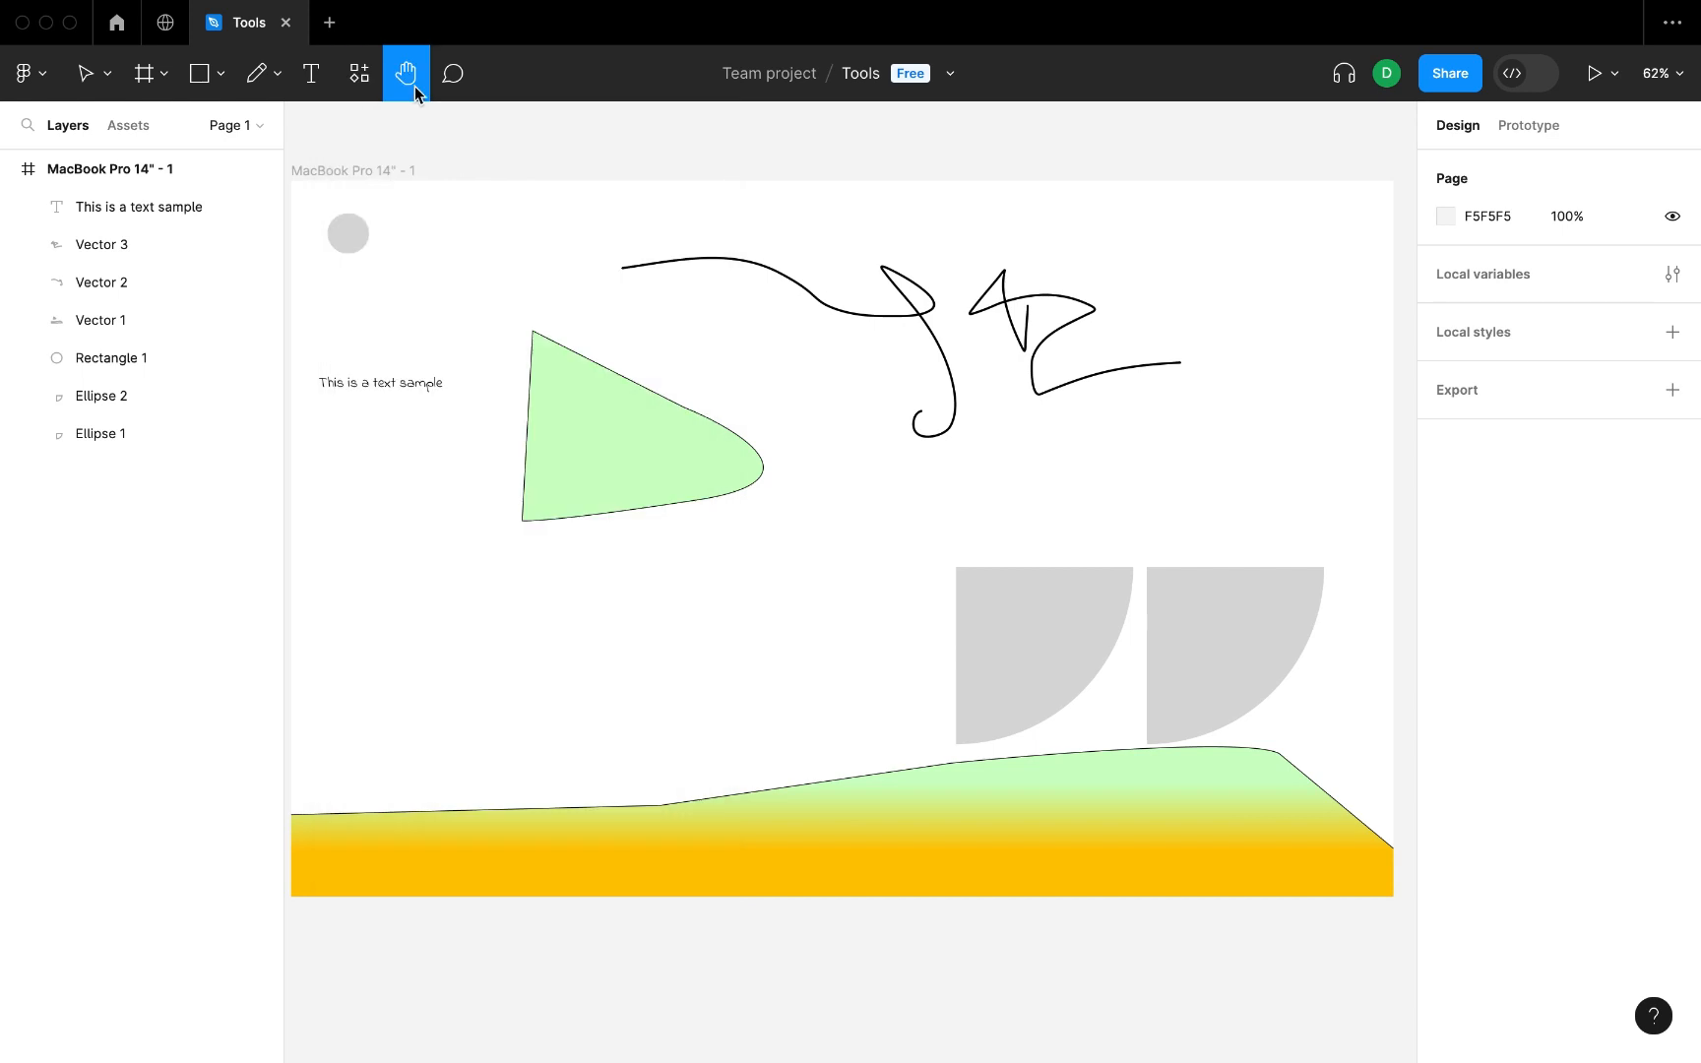
pyautogui.keyDown('alt'); pyautogui.click(732, 370); pyautogui.keyUp('alt')
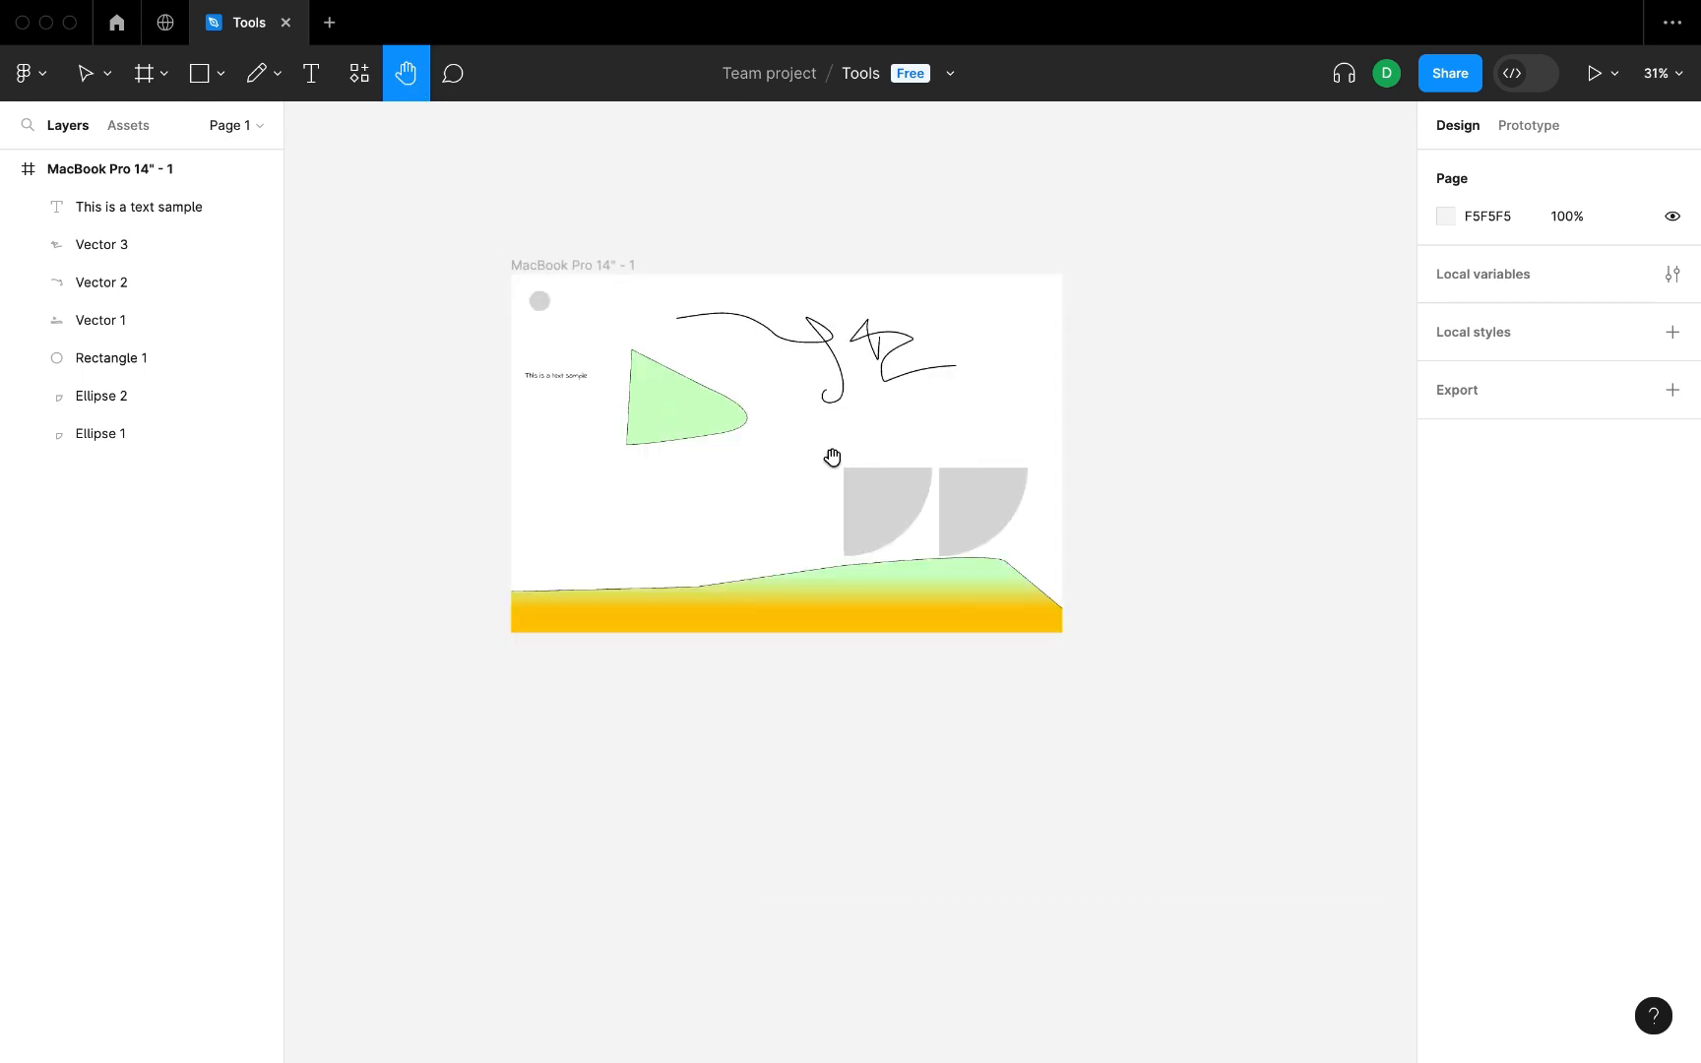
pyautogui.moveTo(790, 475); pyautogui.dragTo(640, 401)
pyautogui.moveTo(895, 663); pyautogui.dragTo(306, 209)
pyautogui.press('v')
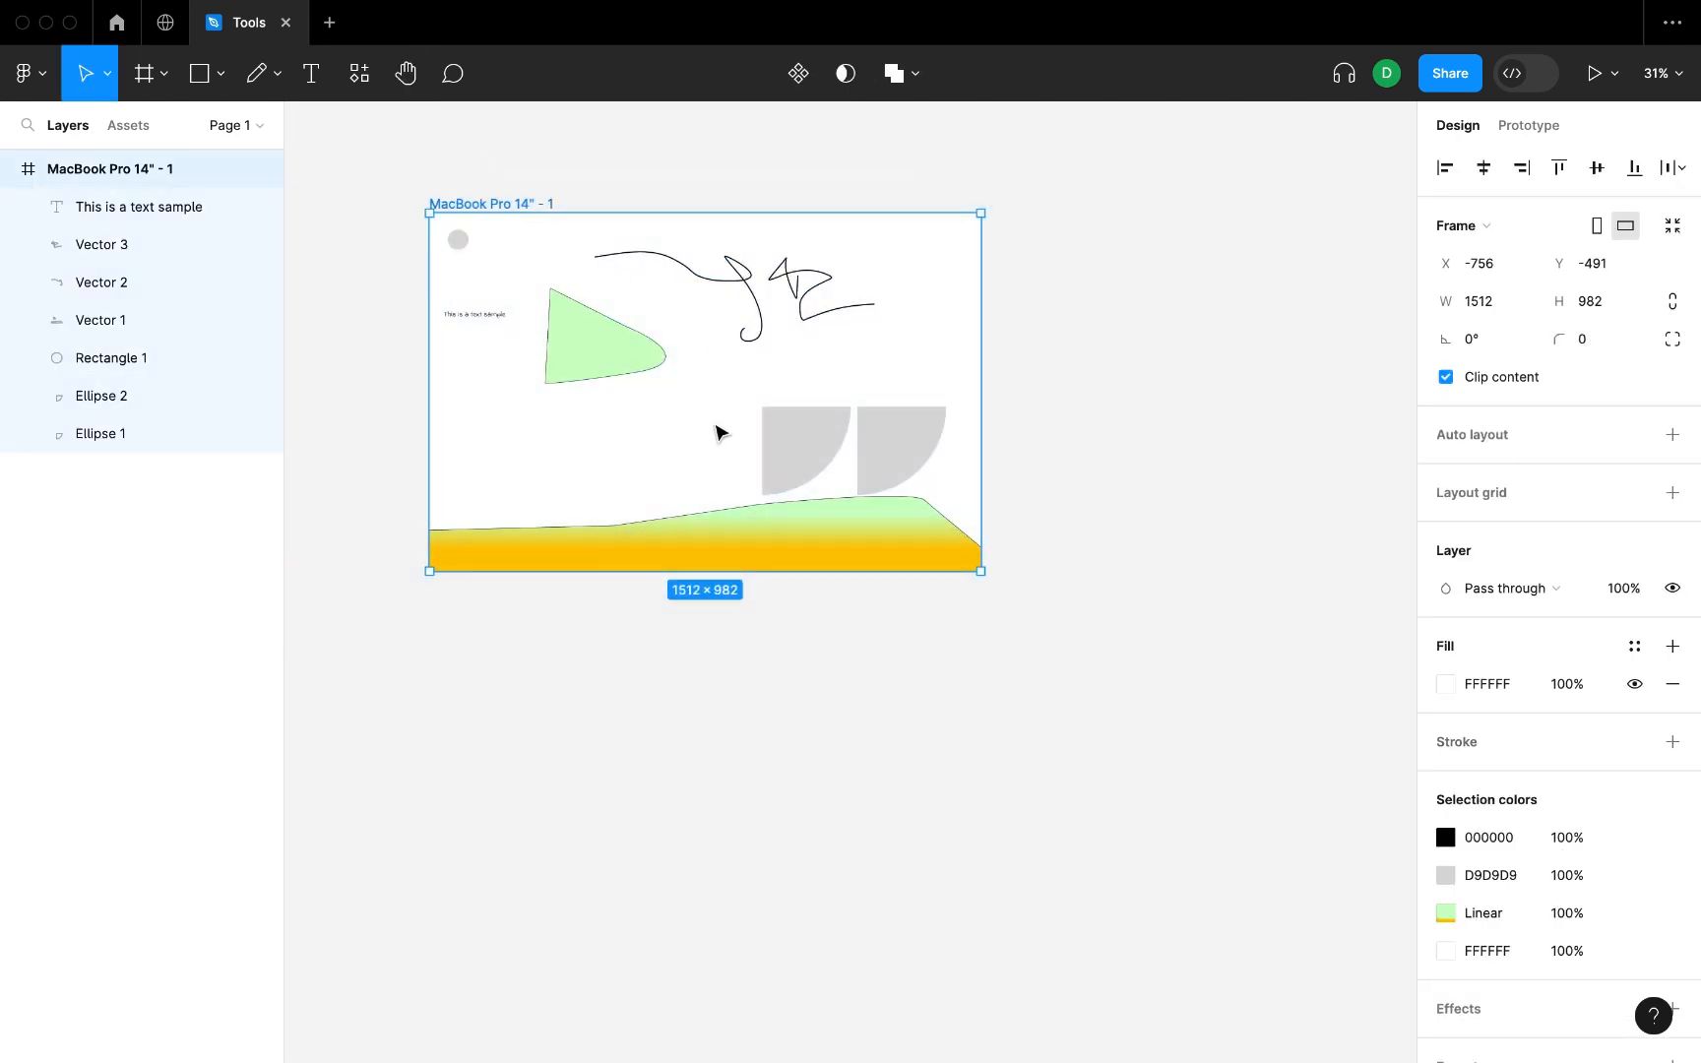
pyautogui.keyDown('alt'); pyautogui.moveTo(716, 425); pyautogui.dragTo(715, 814); pyautogui.keyUp('alt')
pyautogui.press('space')
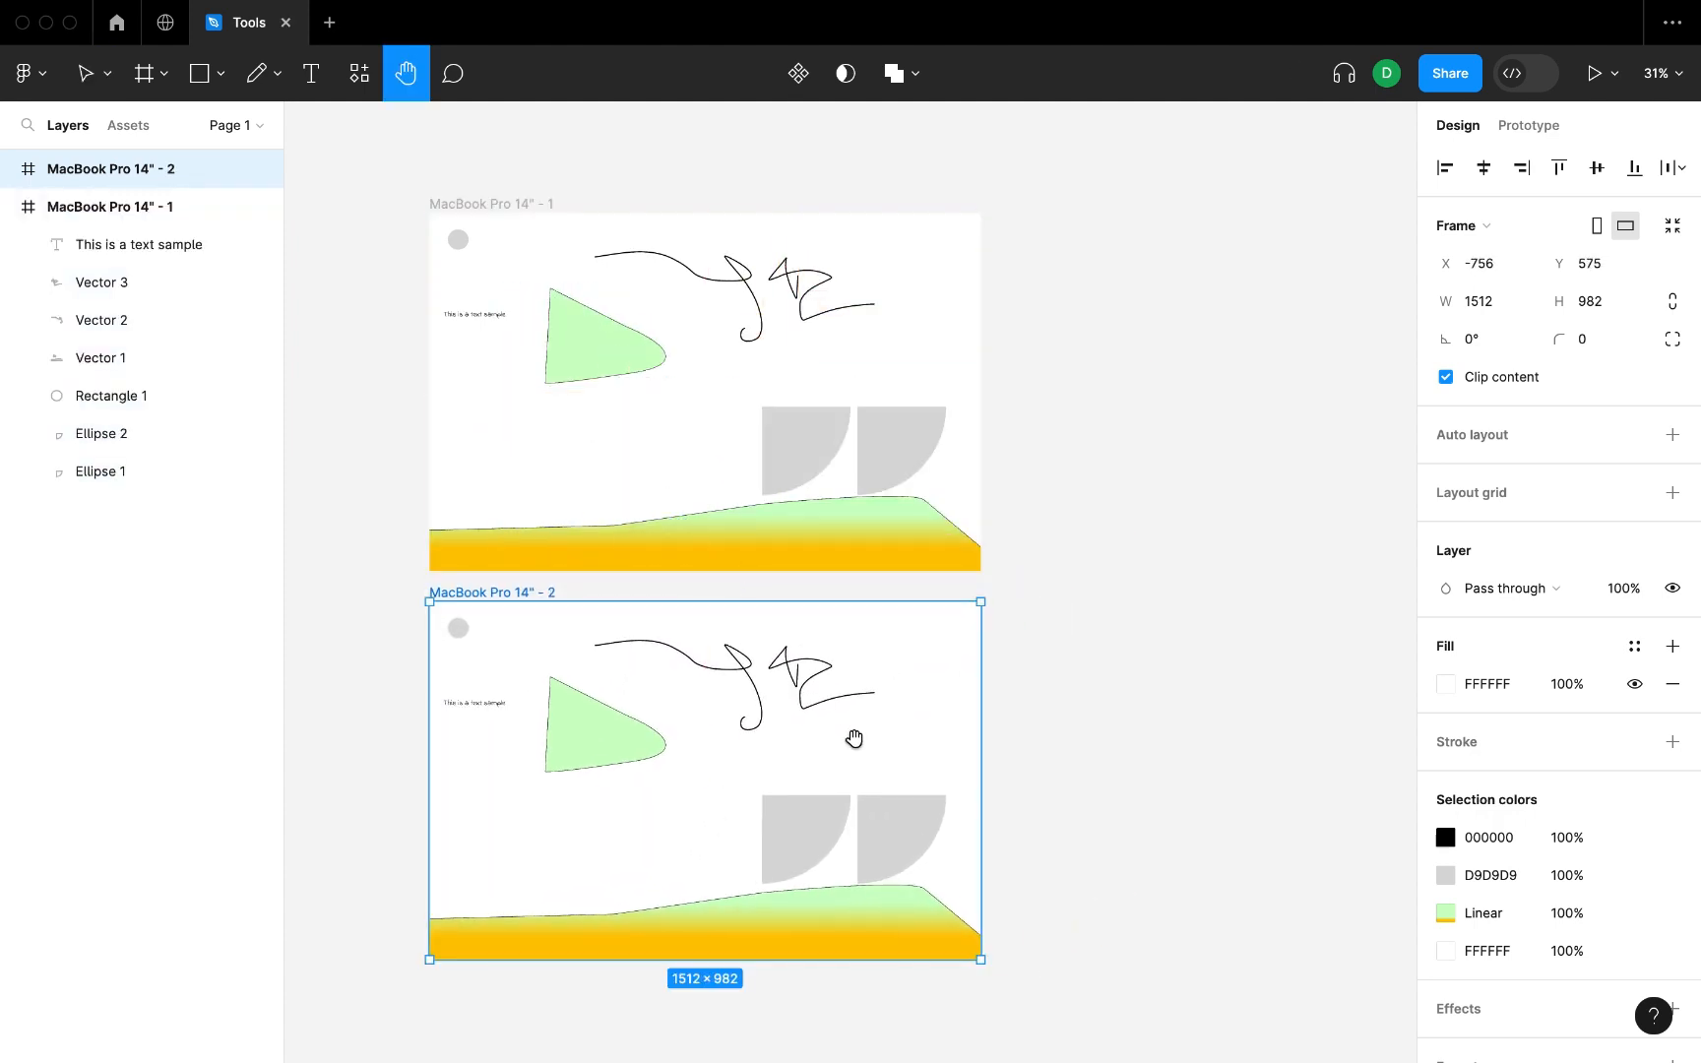
pyautogui.moveTo(853, 740); pyautogui.dragTo(888, 737)
pyautogui.click(912, 382)
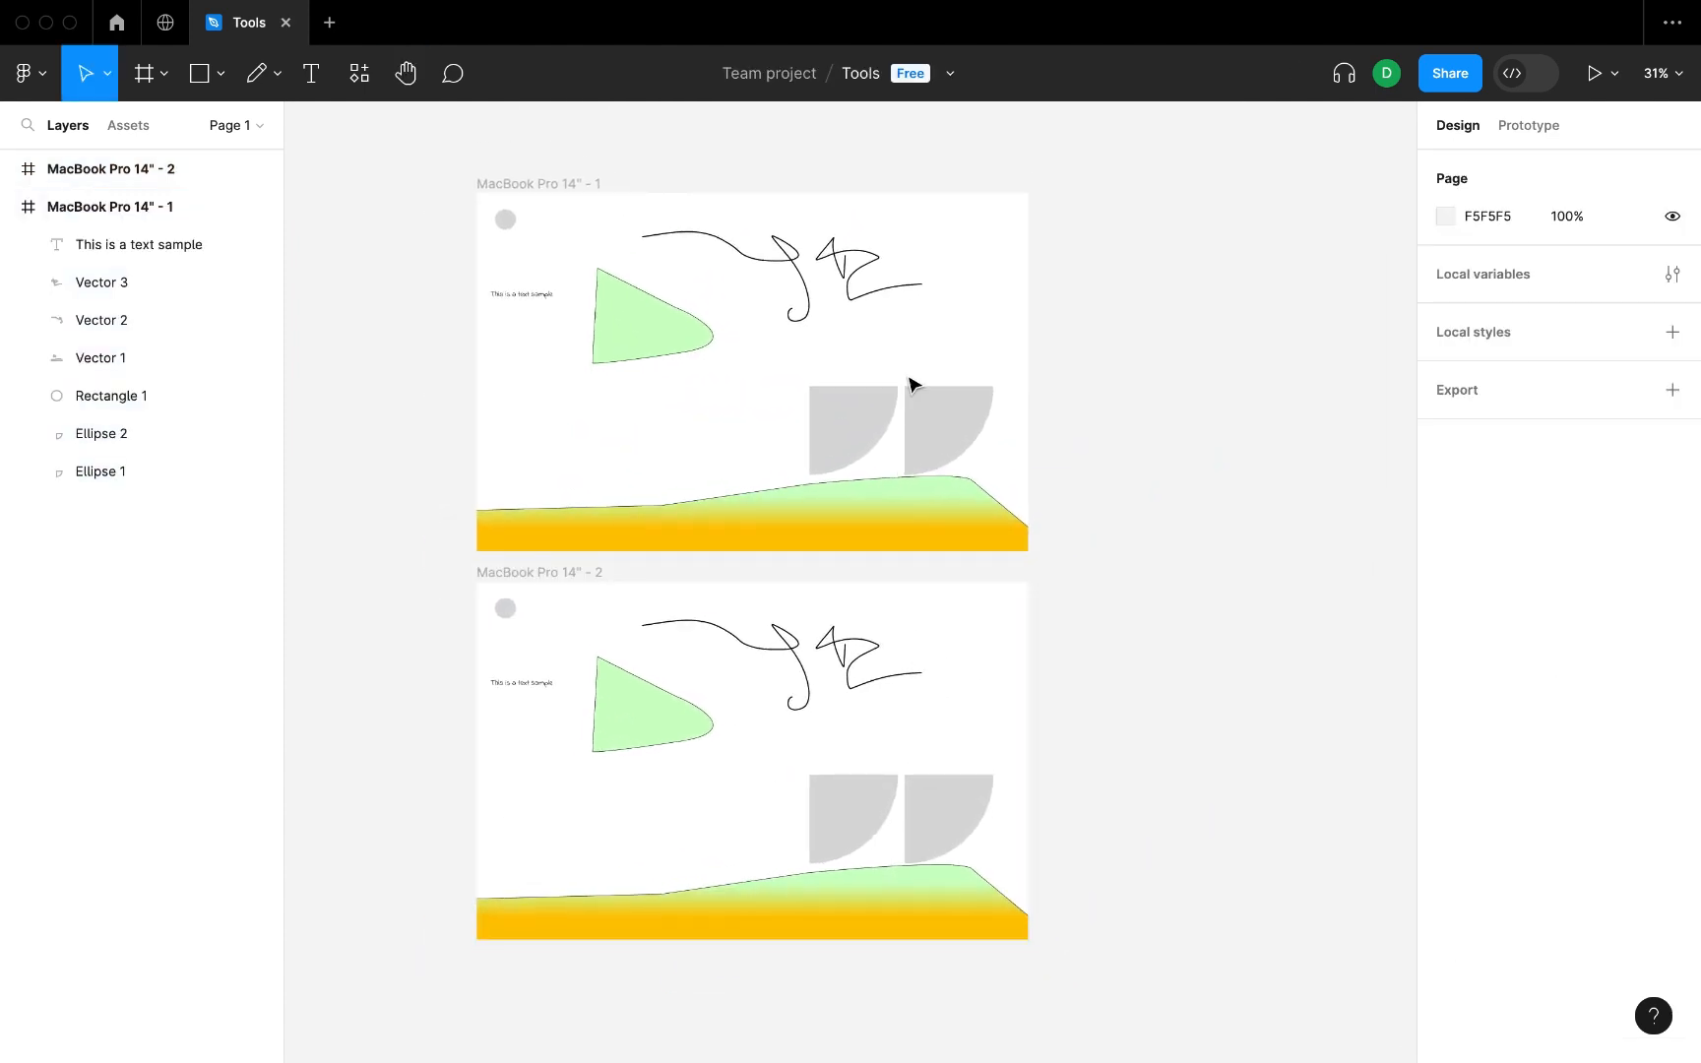
pyautogui.moveTo(1121, 542)
pyautogui.mouseDown()
pyautogui.moveTo(842, 456)
pyautogui.moveTo(447, 169)
pyautogui.moveTo(1054, 341)
pyautogui.moveTo(1097, 558)
pyautogui.mouseUp()
pyautogui.click(1067, 223)
pyautogui.press('h')
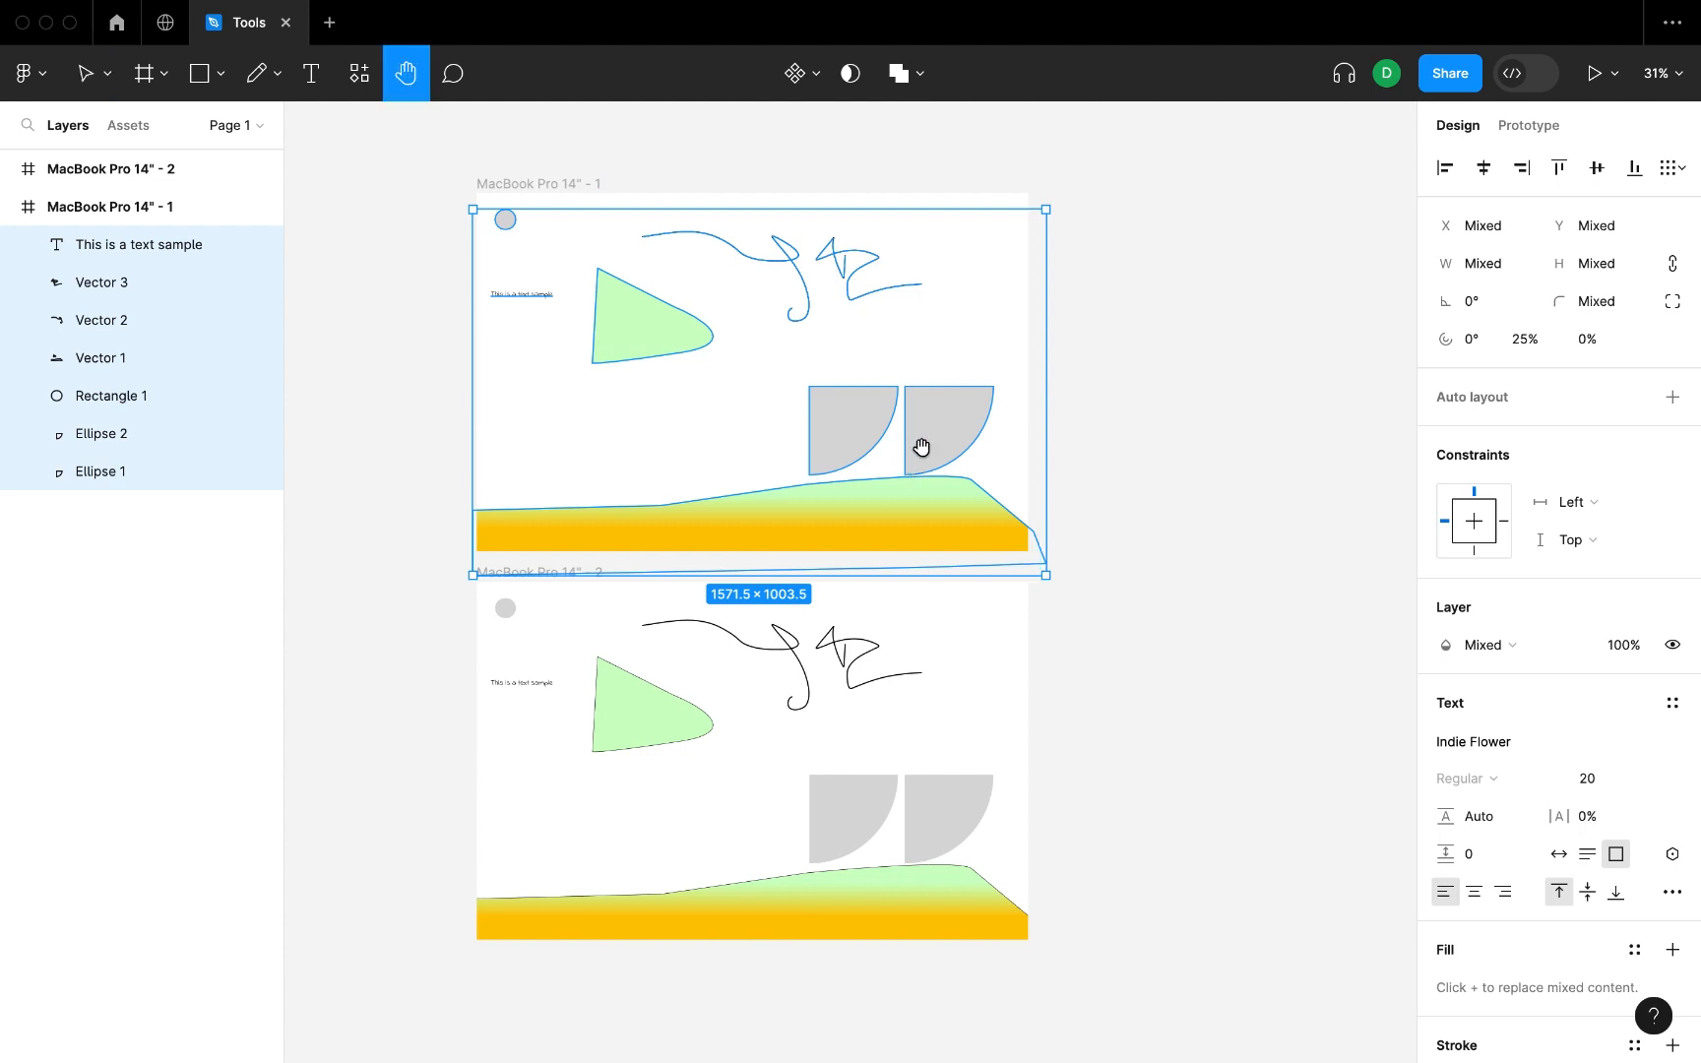
pyautogui.moveTo(919, 448)
pyautogui.mouseDown()
pyautogui.moveTo(884, 463)
pyautogui.moveTo(918, 476)
pyautogui.mouseUp()
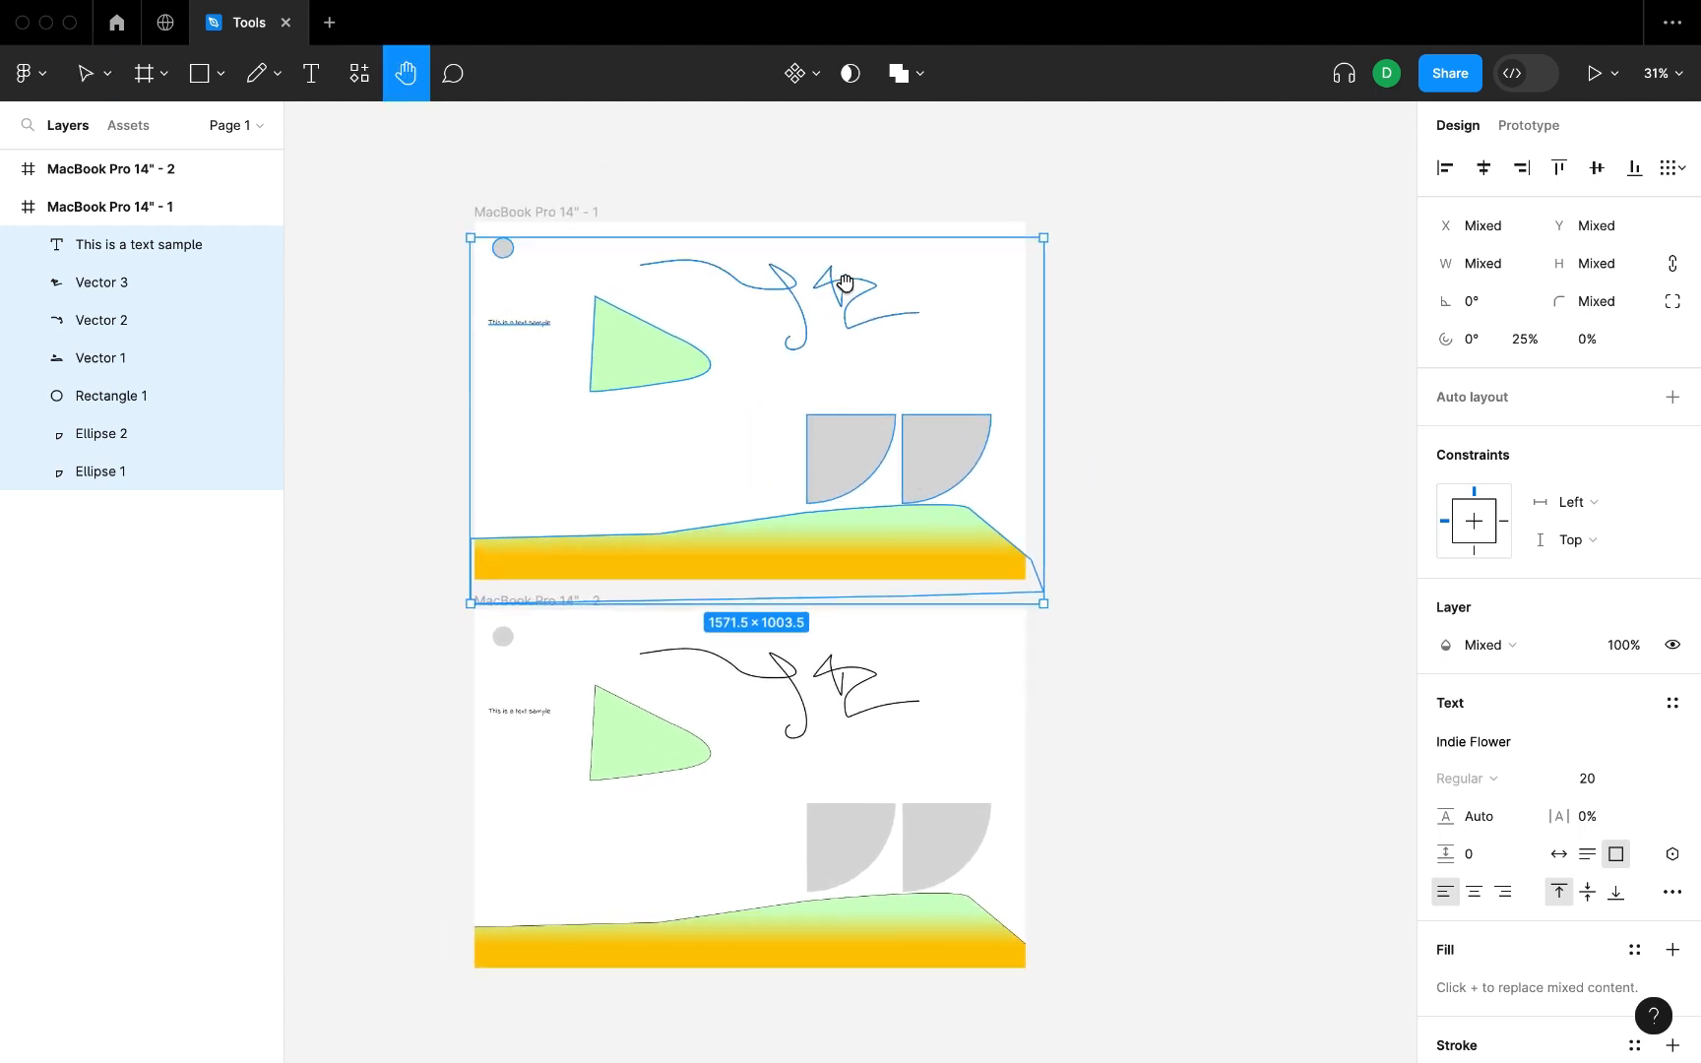
# Post the comment "This is the logo" on the grey circle in the original frame.
pyautogui.click(453, 74)
pyautogui.click(503, 244)
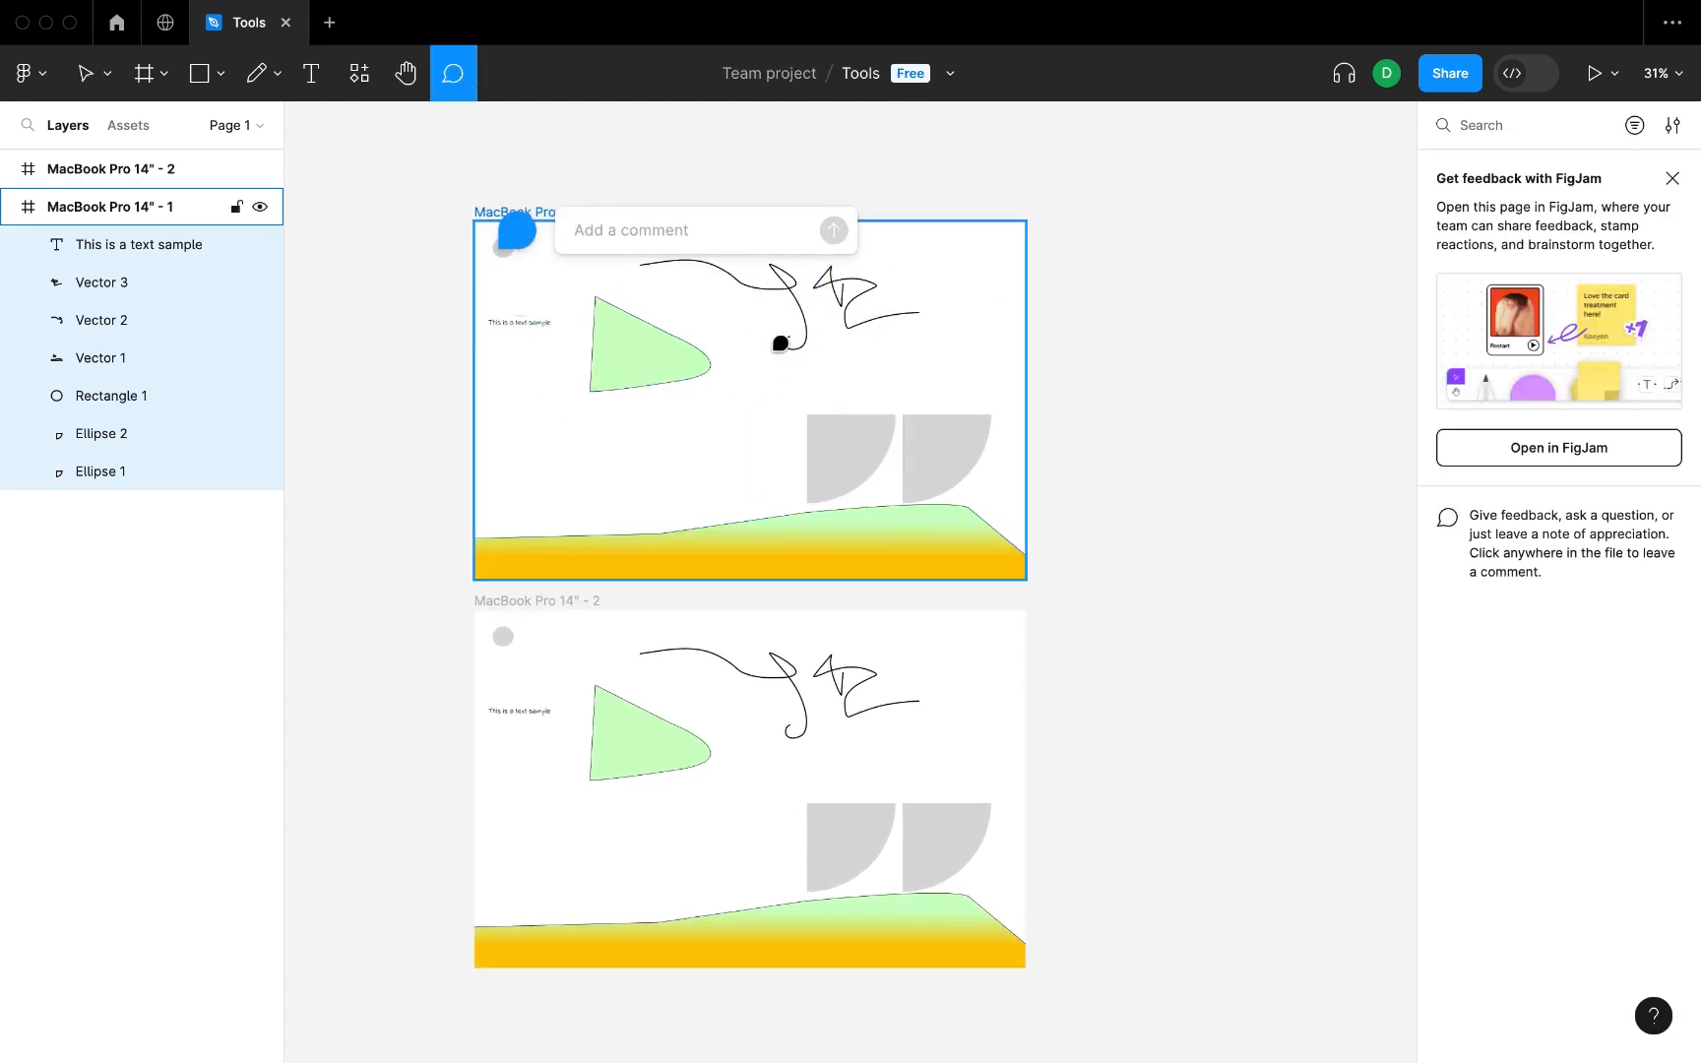
pyautogui.write('This is the logo')
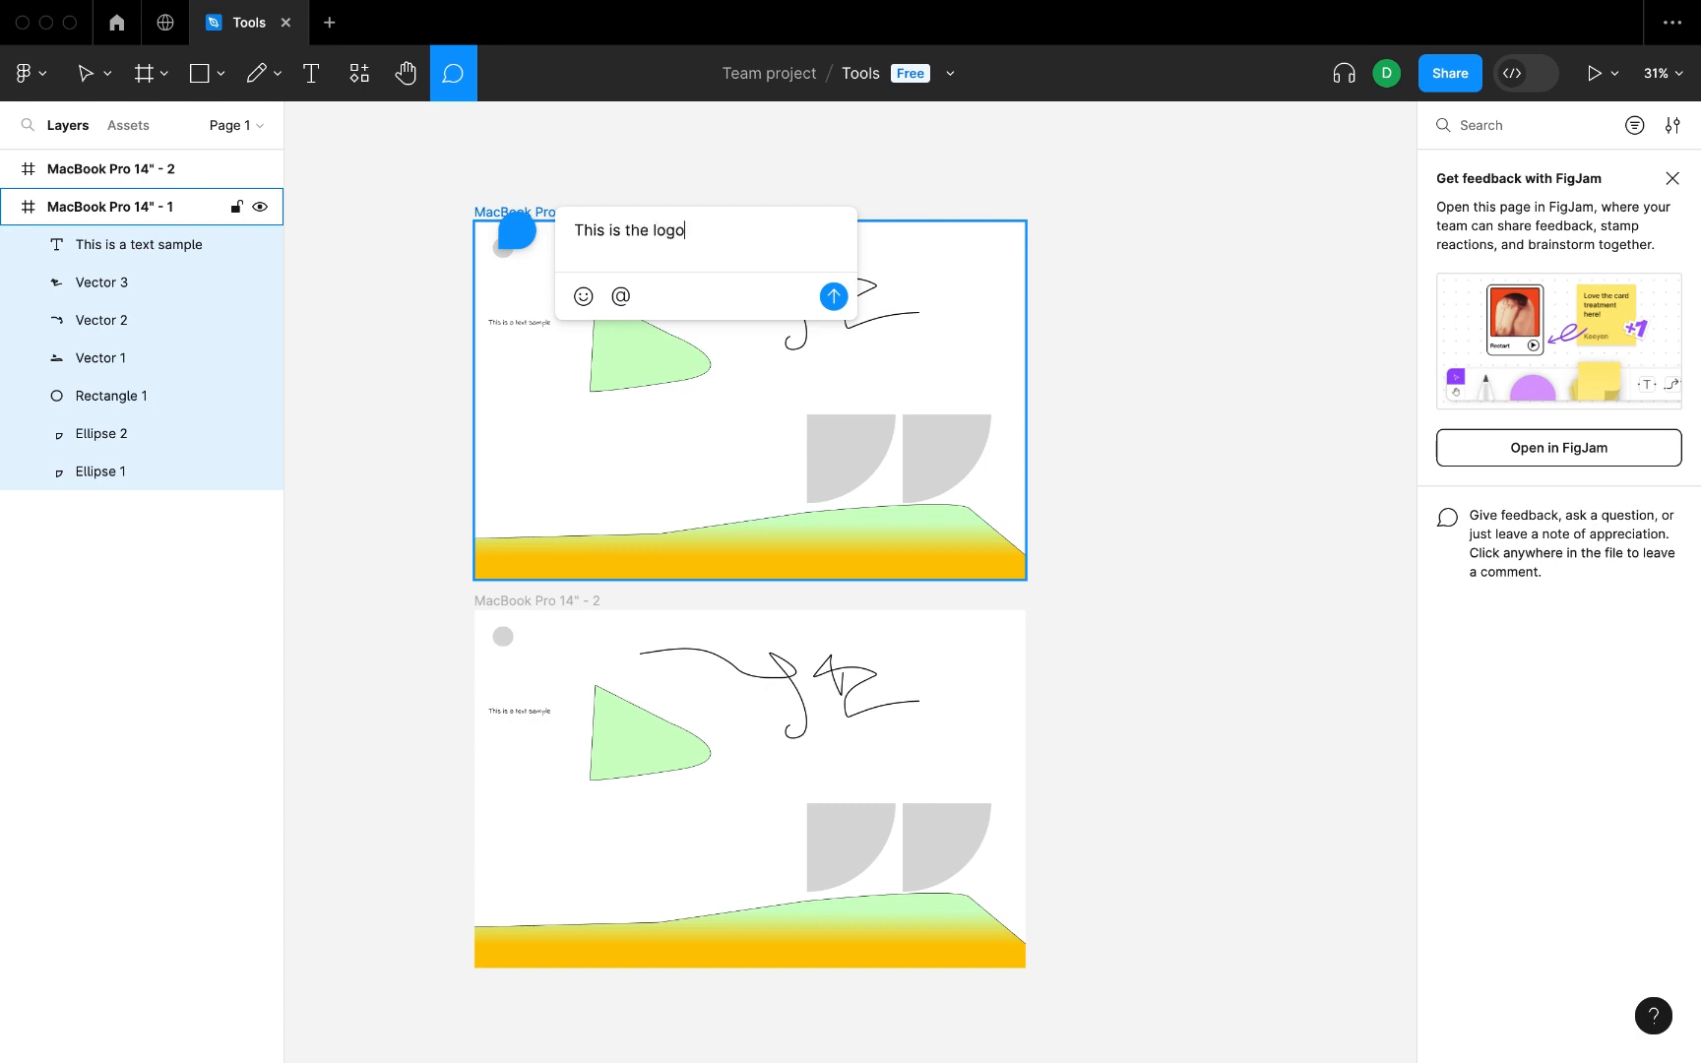
pyautogui.press('Return')
pyautogui.click(1579, 652)
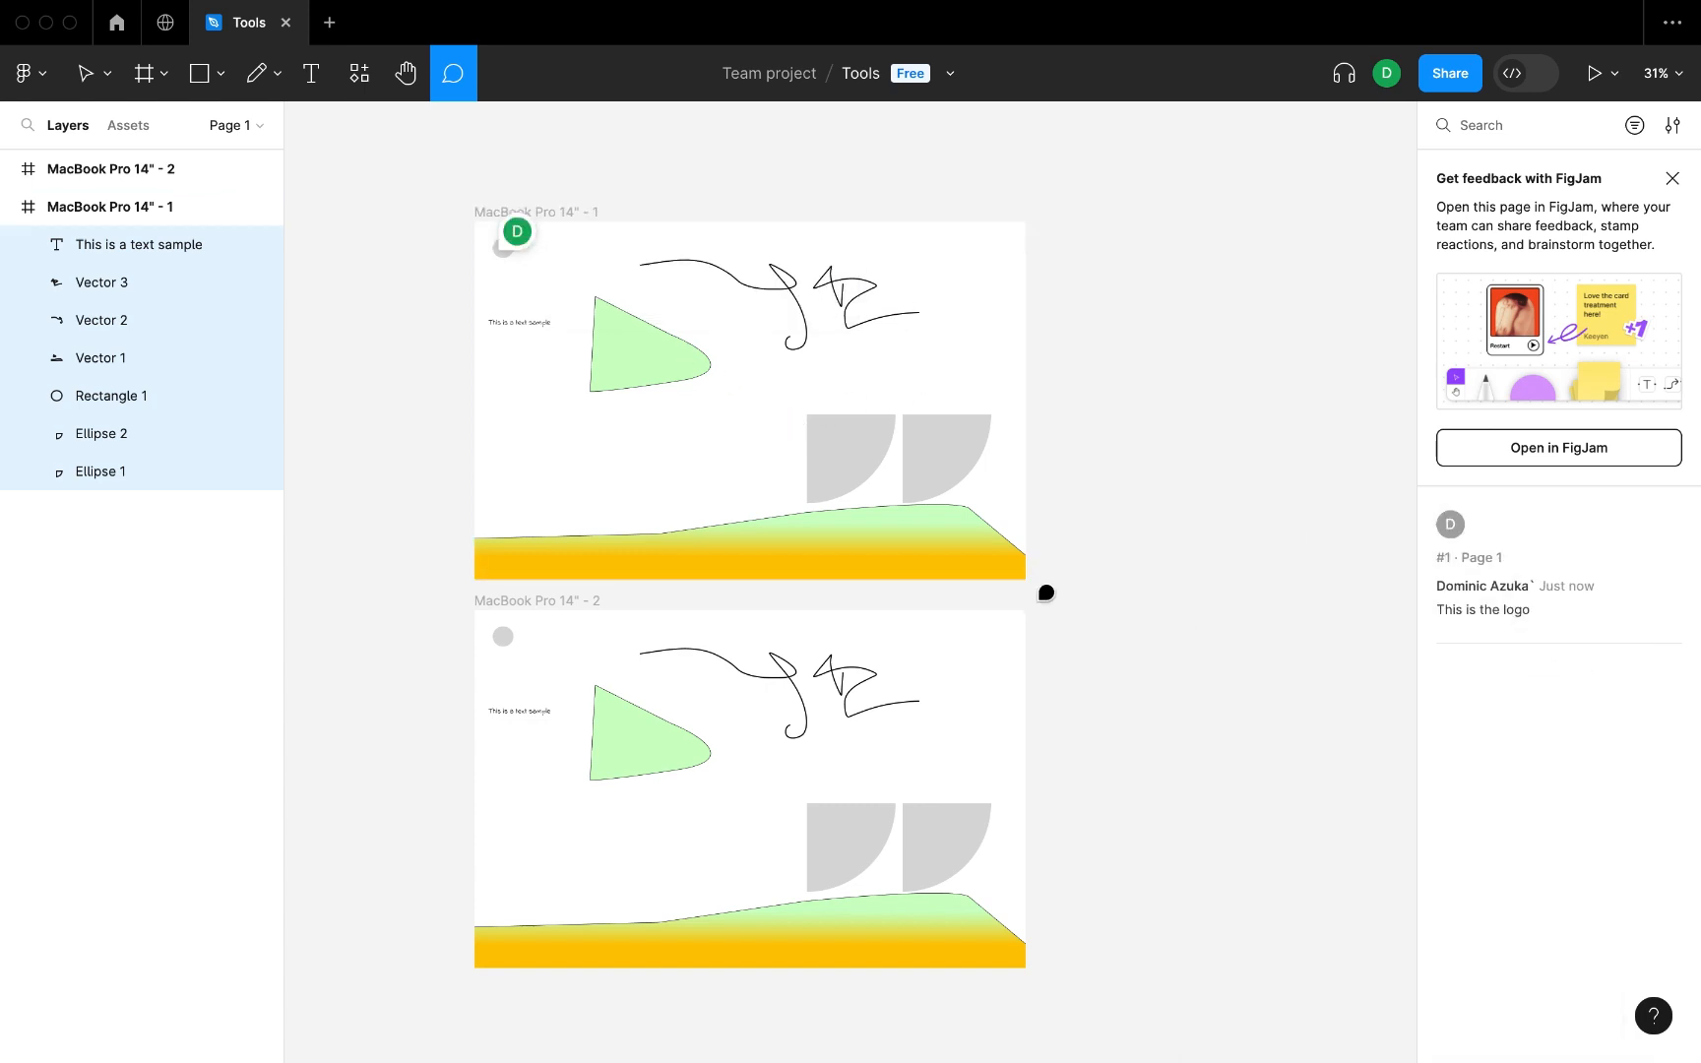
# Post the comment "this is the slider gradient shape" on the green-to-amber shape in the original frame.
pyautogui.click(902, 541)
pyautogui.write('this is the slider gradients')
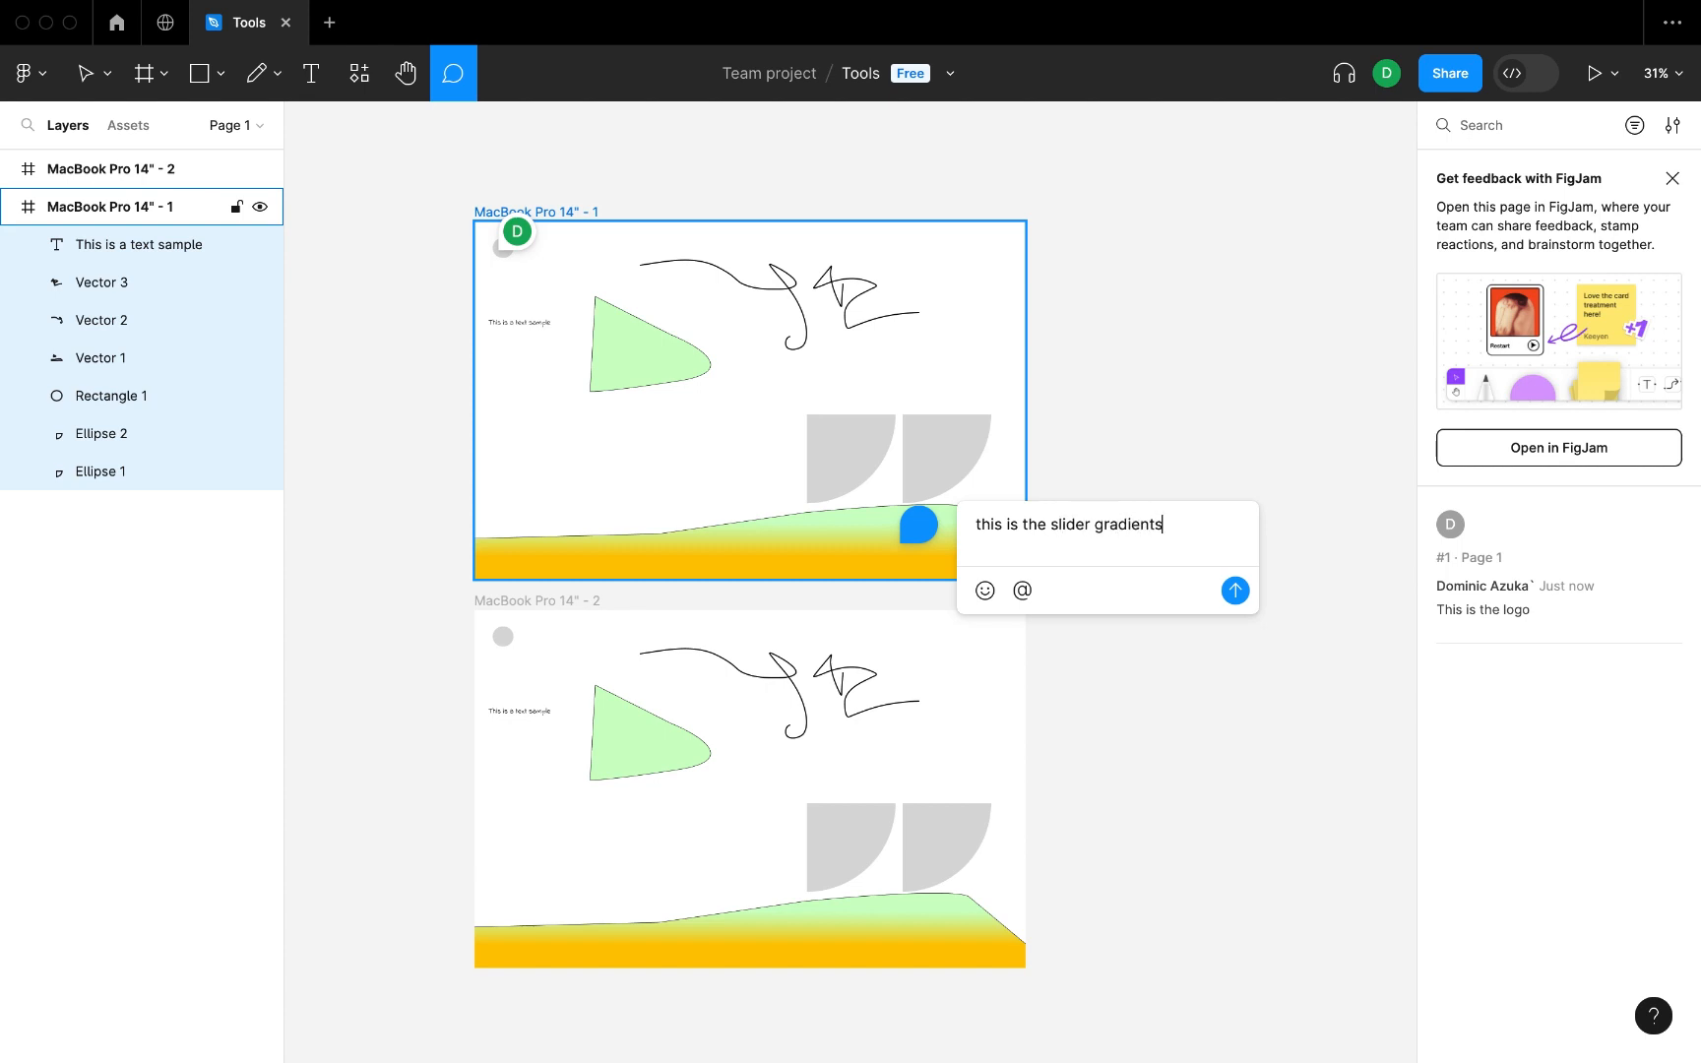
pyautogui.press('Return')
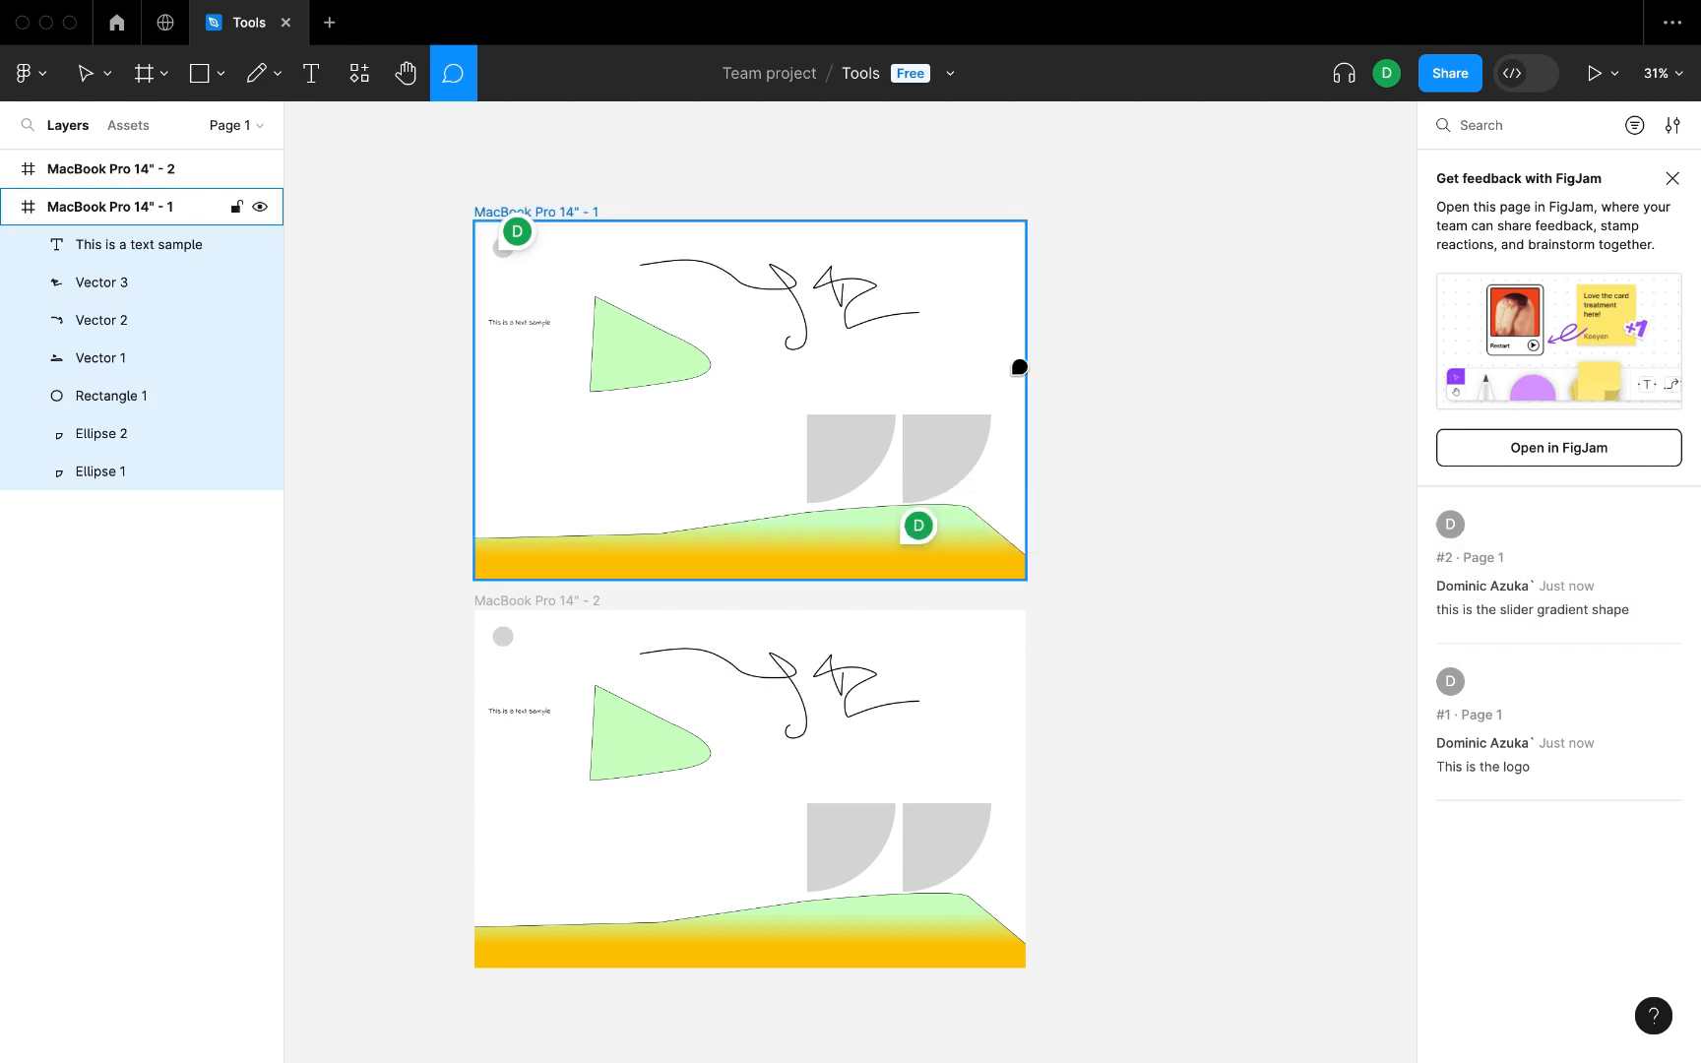
# Reply "Okay" to the logo comment, and return to the Move tool with nothing selected.
pyautogui.click(519, 234)
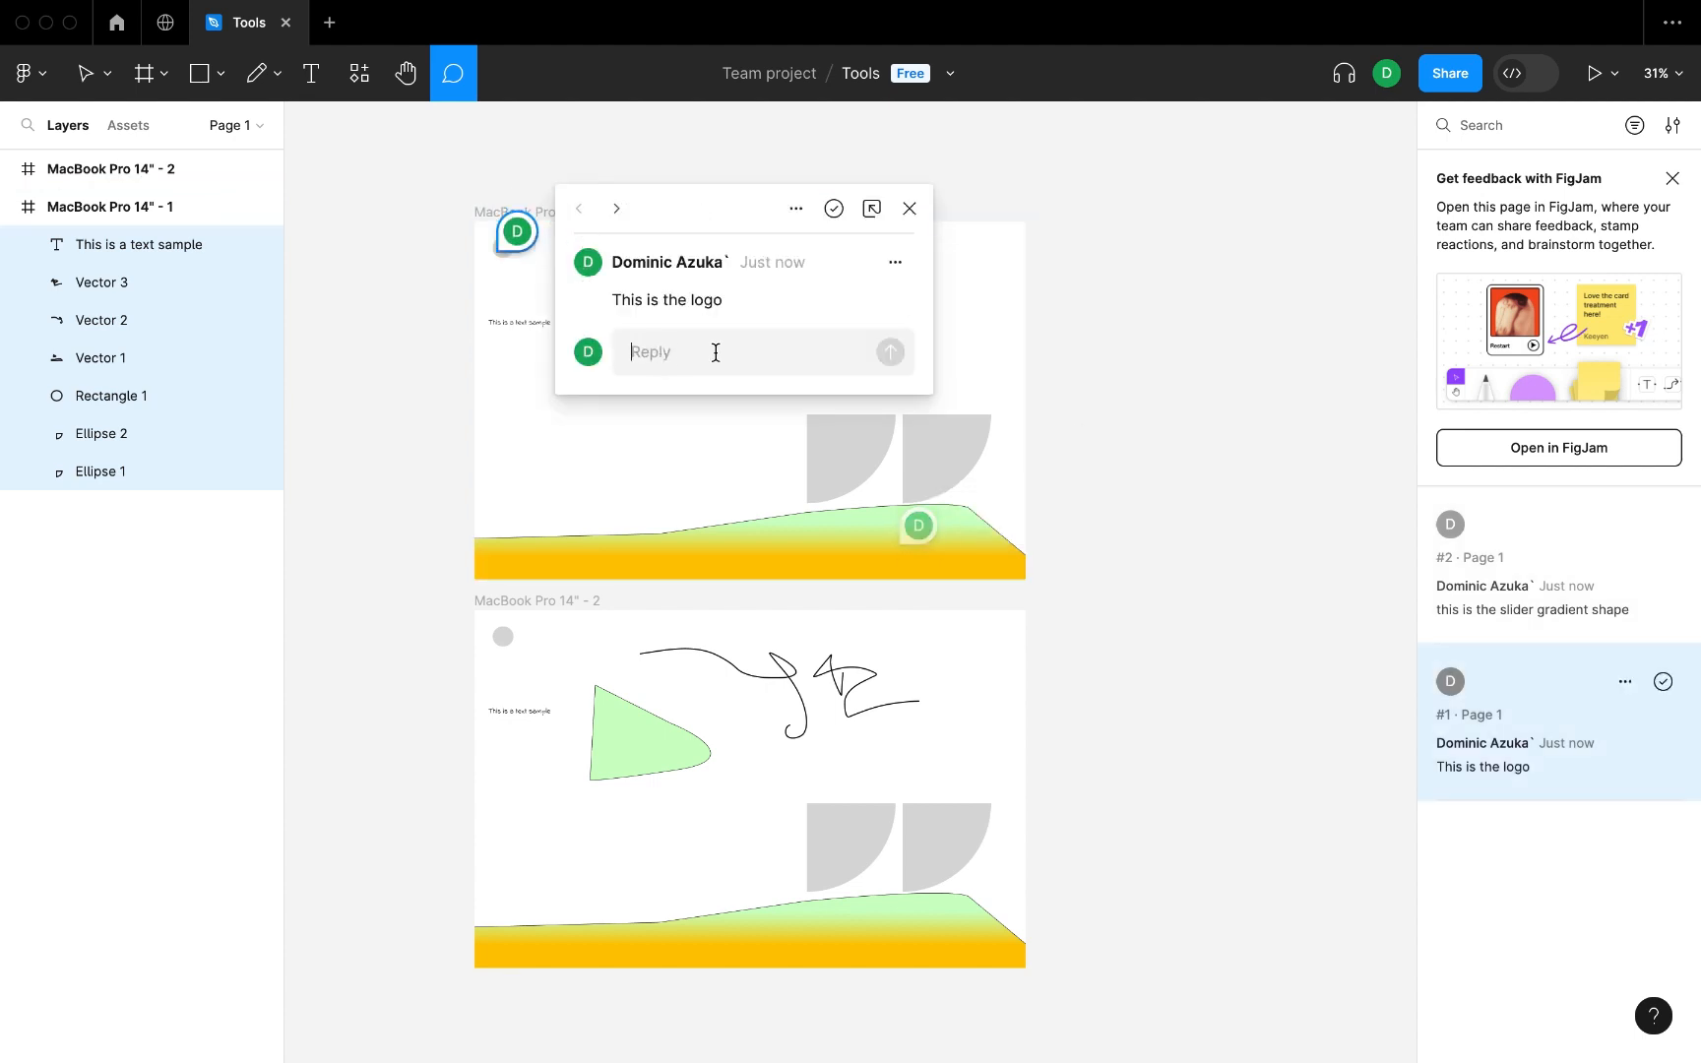
pyautogui.write('Okay')
pyautogui.press('Return')
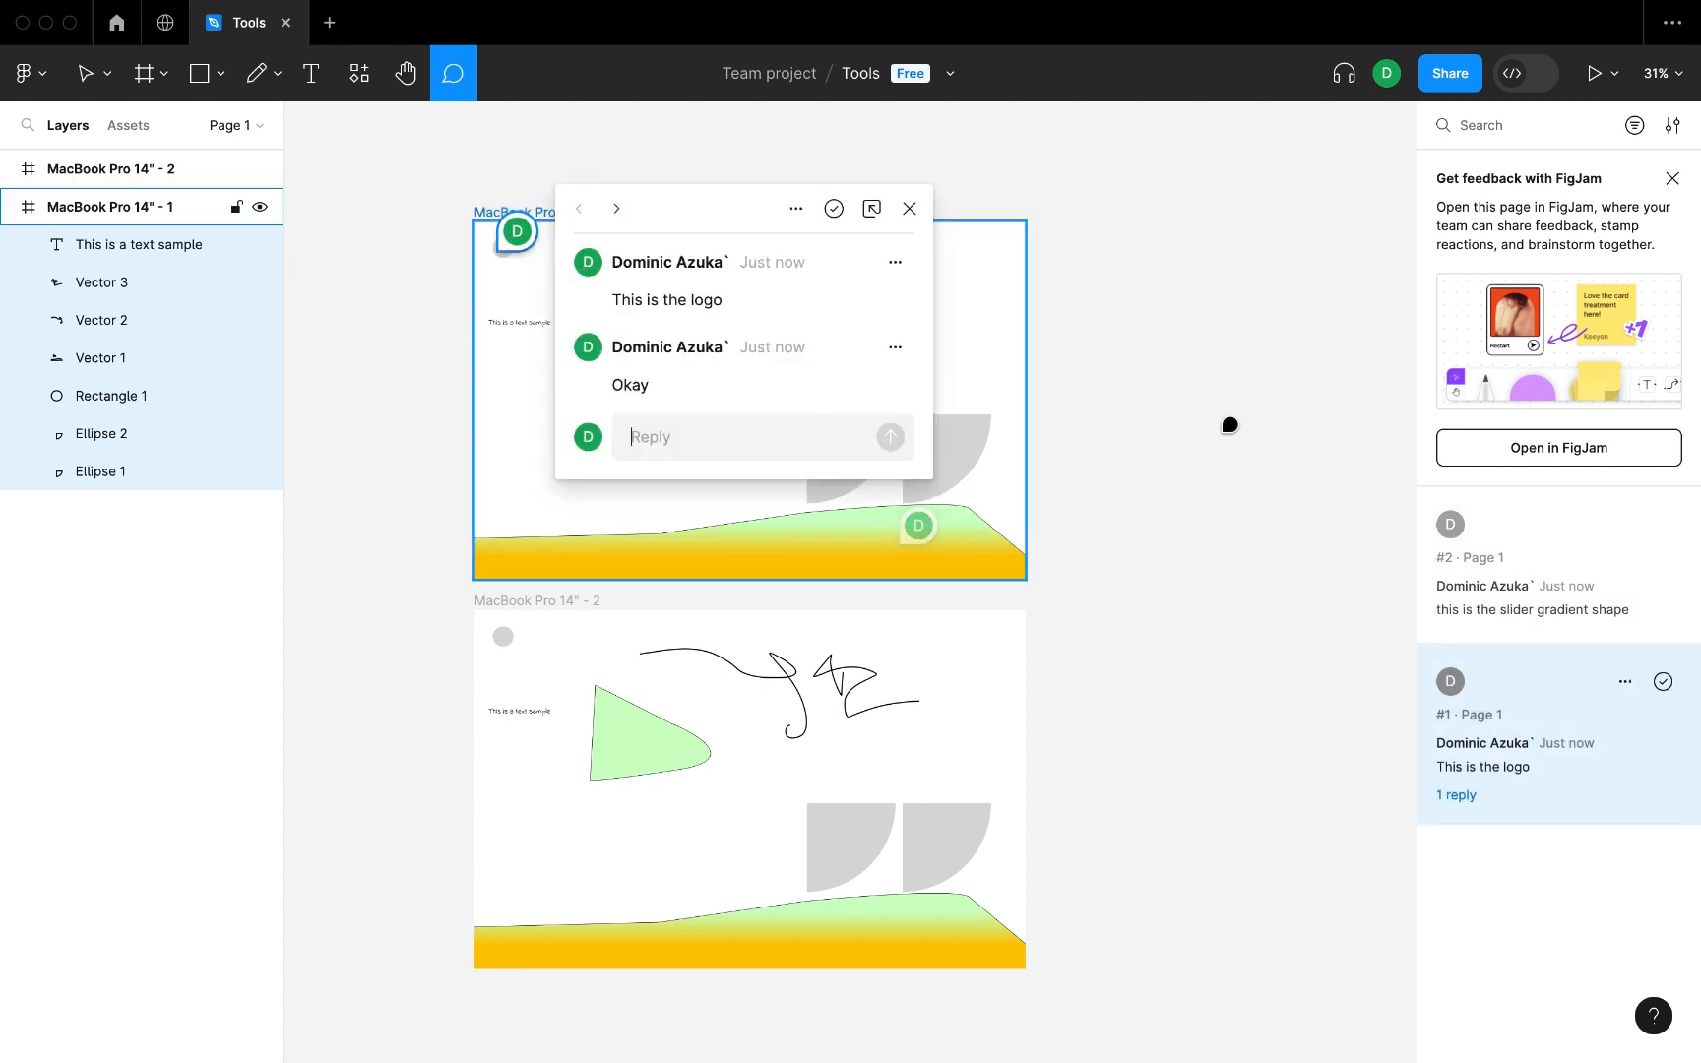
pyautogui.click(85, 73)
pyautogui.click(1269, 372)
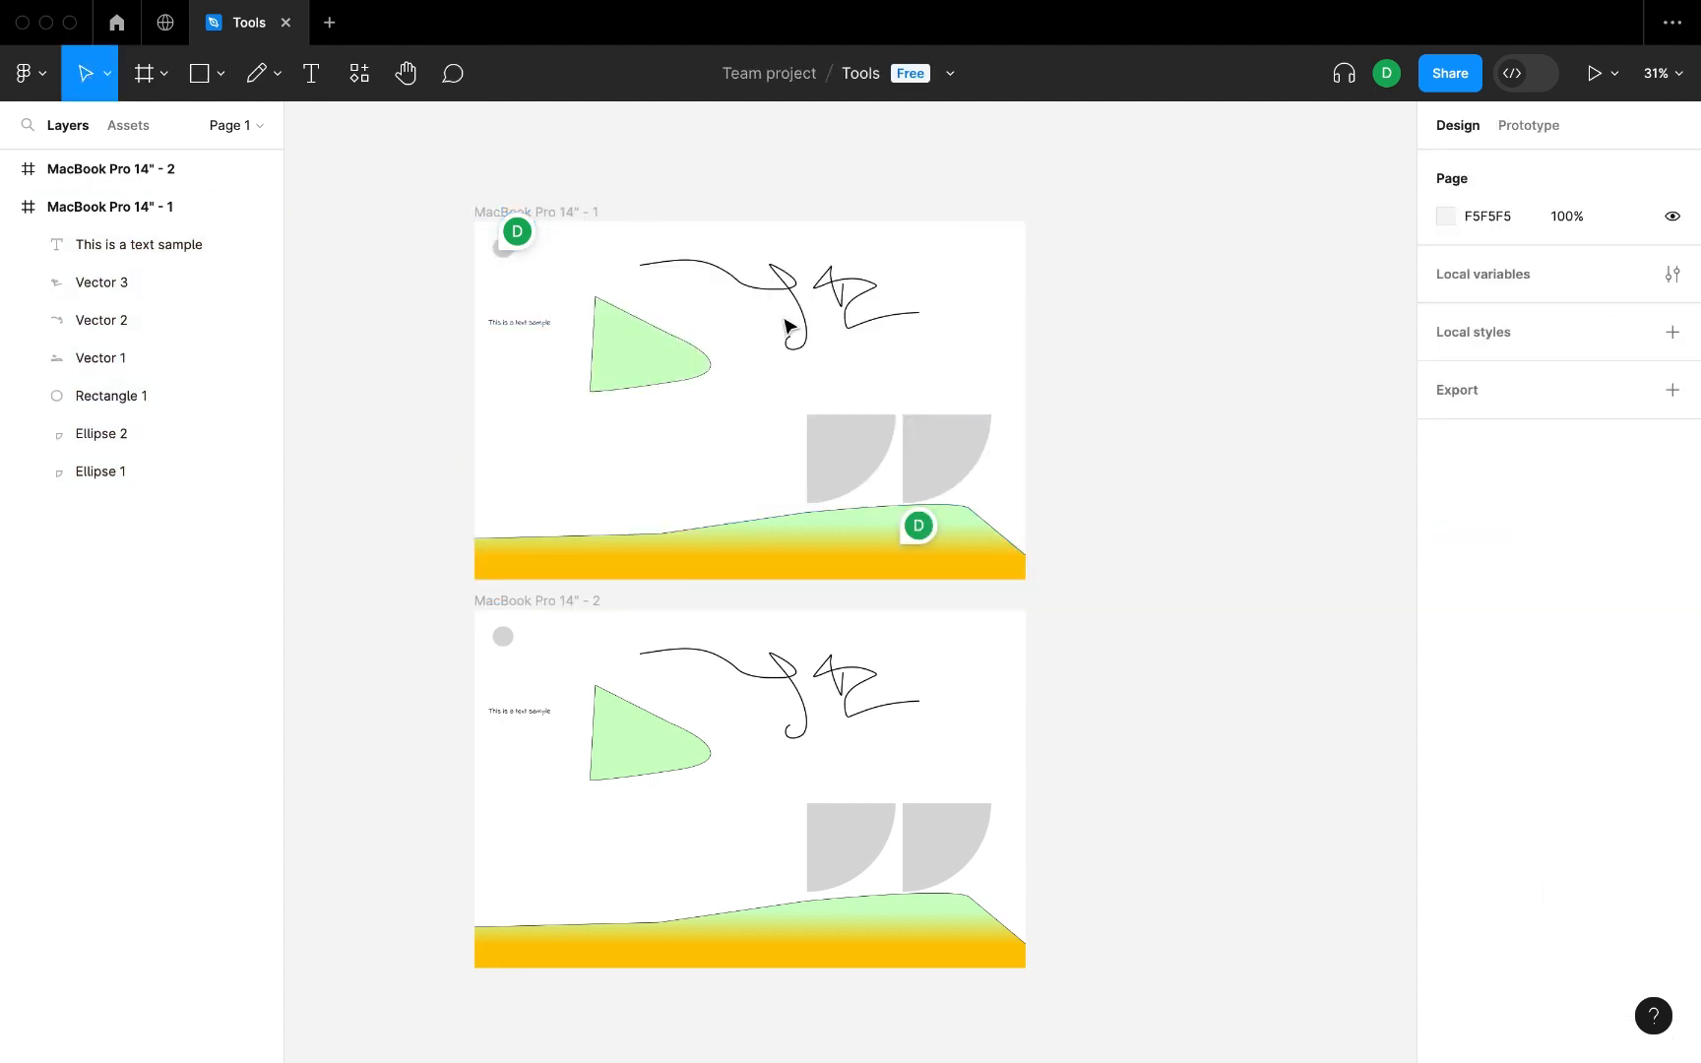
pyautogui.press('c')
pyautogui.press('v')
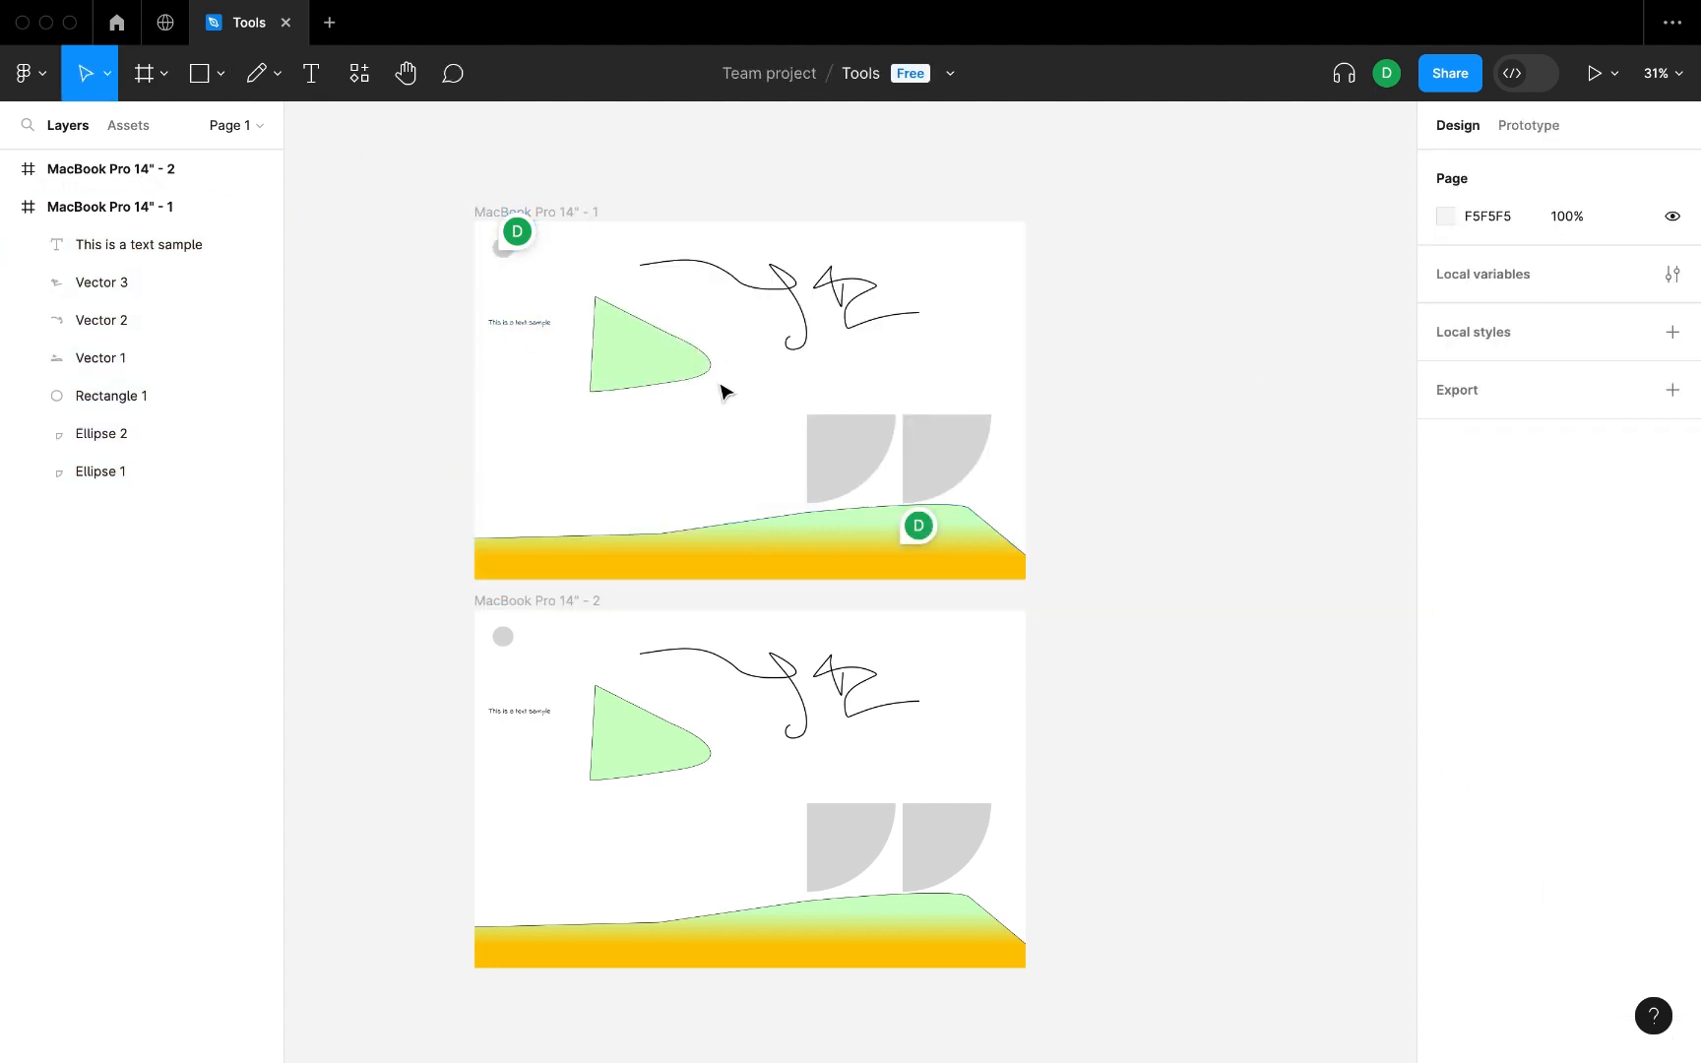